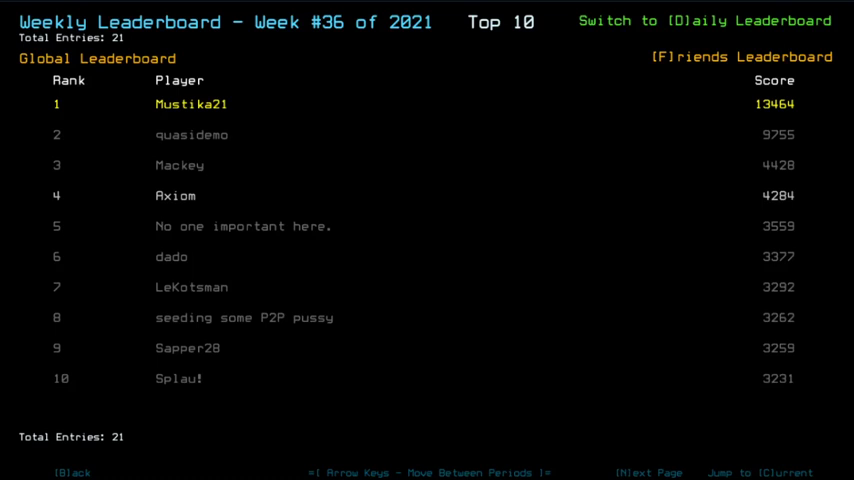
- Show the friends-only daily leaderboard for the previous day, 09/11/2021
key("d")
key("Left")
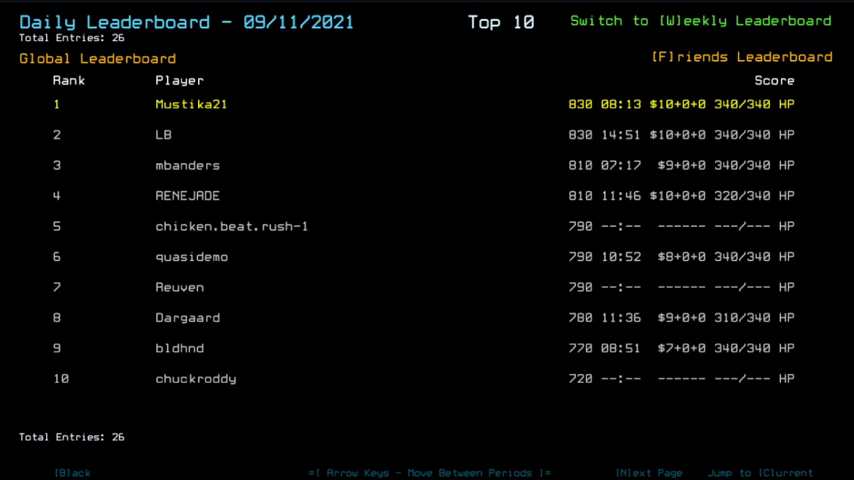
key("f")
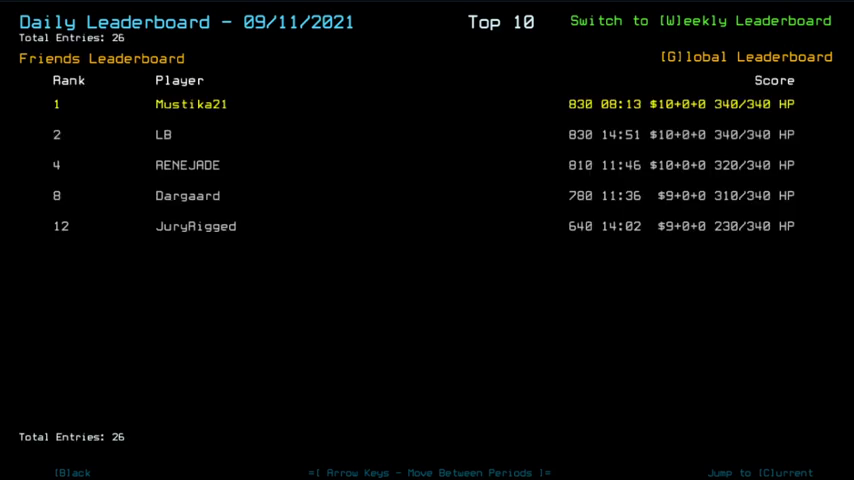
- Start the daily challenge and lower graphics to Simple far view and Medium quality
key("b")
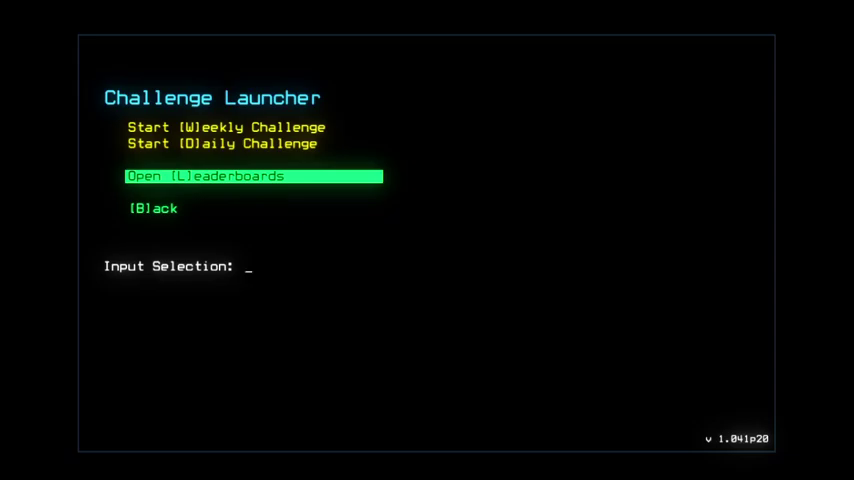
key("d")
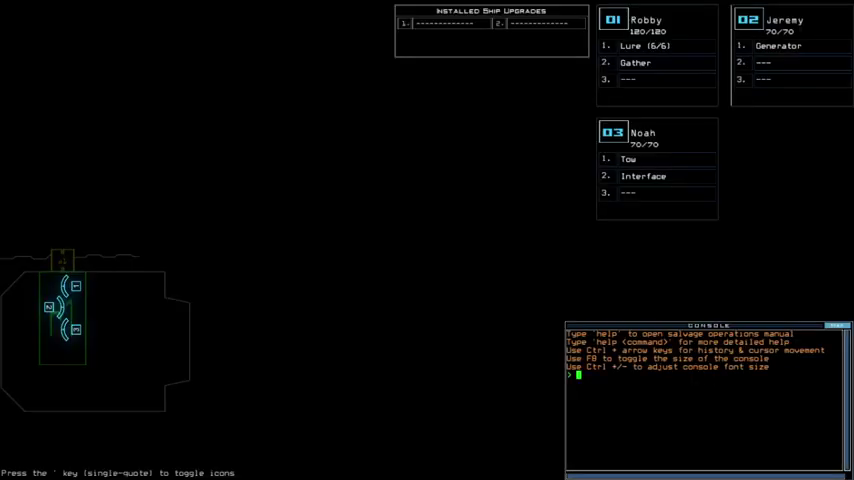
key("Escape")
key("o")
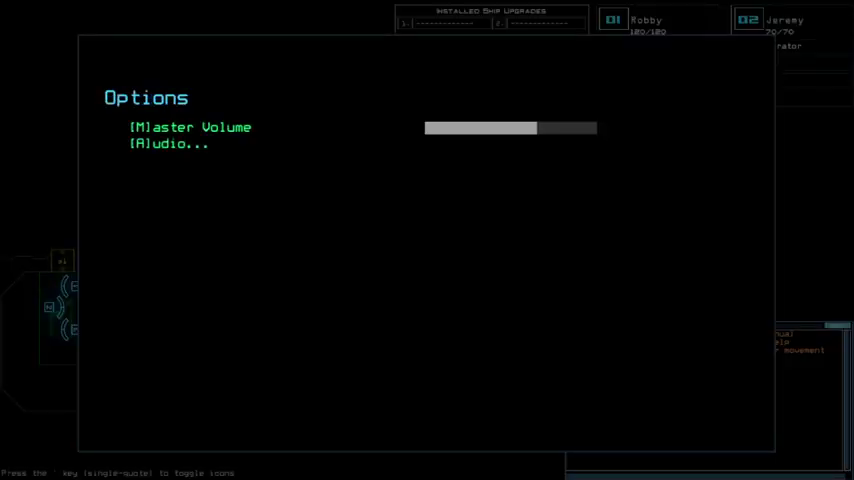
key("g")
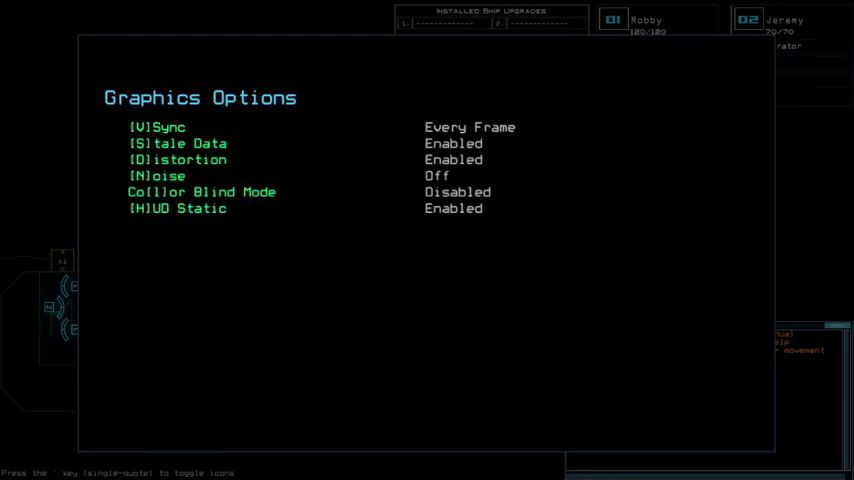
key("f")
key("q")
key("b")
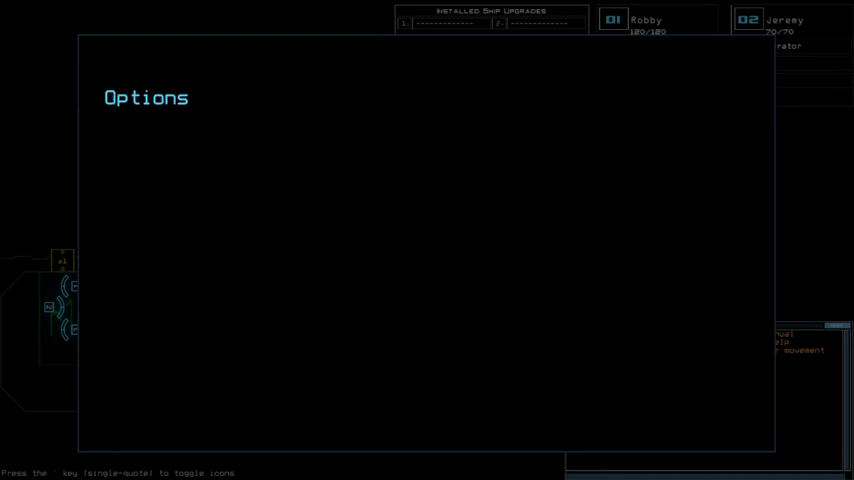
key("b")
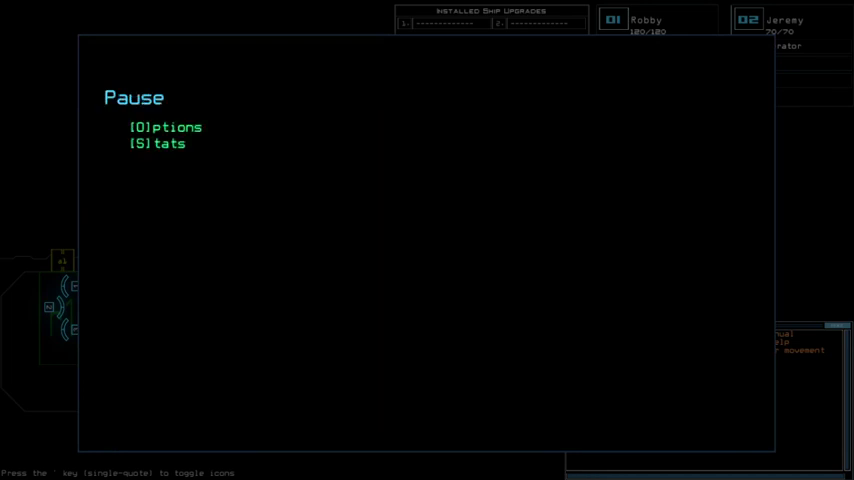
key("b")
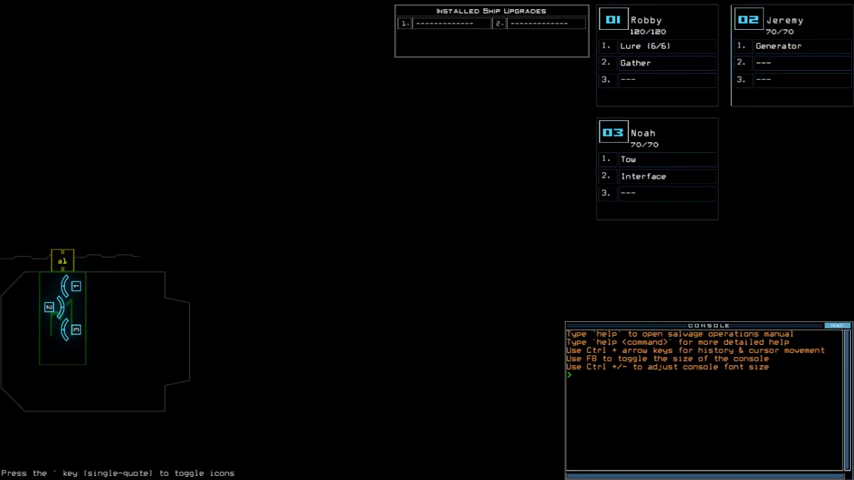
type("Alias")
- Review the saved command shortcuts in the Alias Editor, then close it unchanged
key("Return")
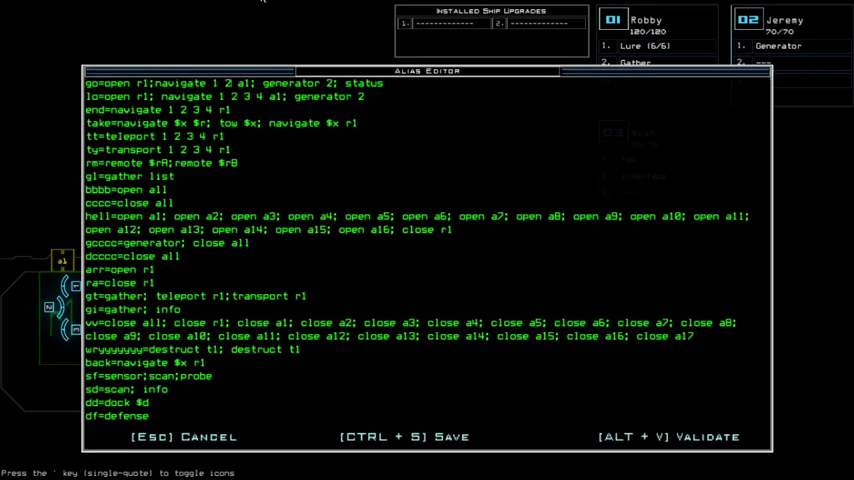
key("ctrl+s")
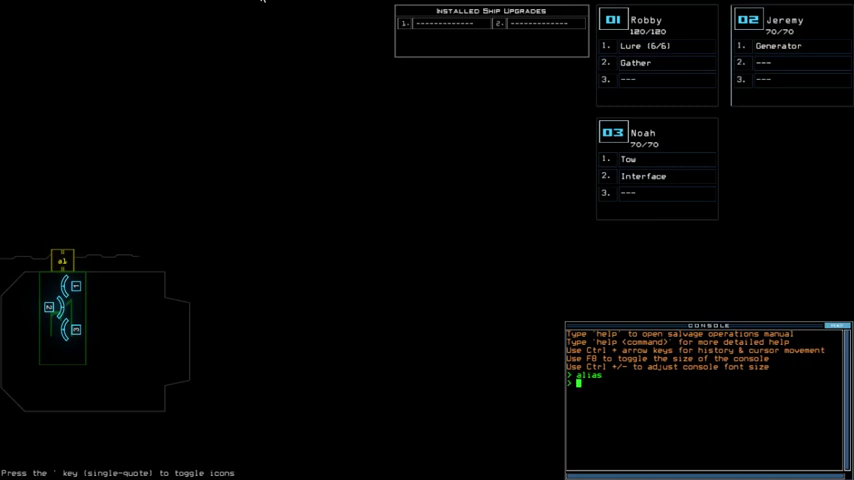
type("tatus")
- Check the derelict's status and hand Noah's Tow upgrade to Jeremy
key("Return")
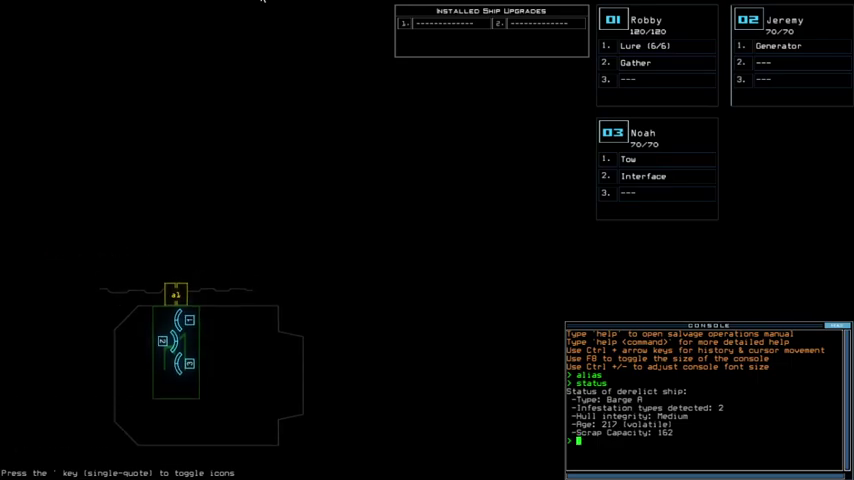
key("3")
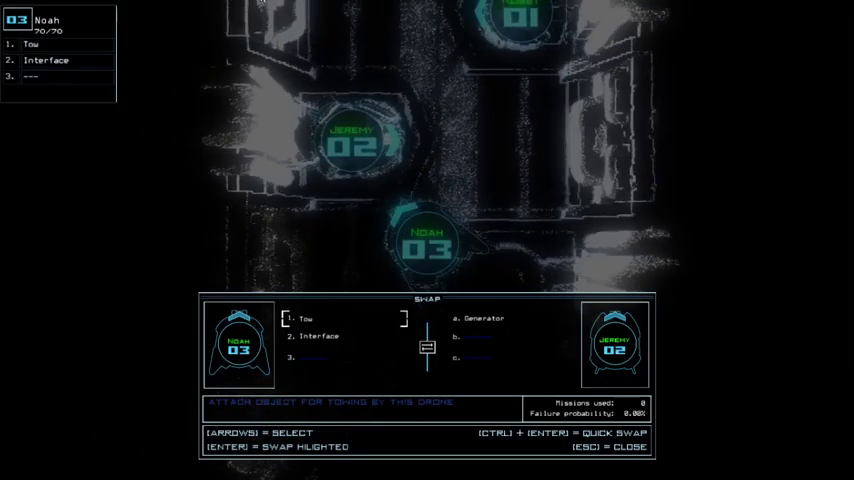
key("Down")
key("Return")
type("swa")
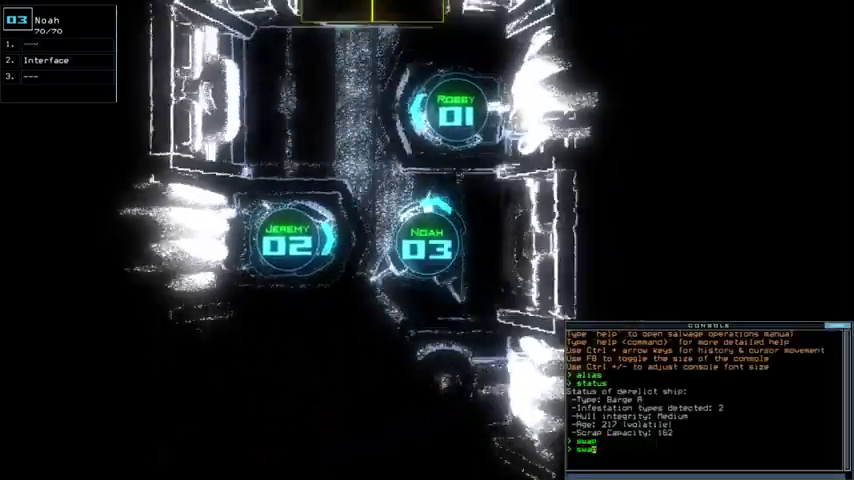
type("p")
- Move the Lure and Gather upgrades onto Noah, then start the mission with 'go'
key("Return")
key("Right")
key("Return")
key("Down")
key("Return")
key("Escape")
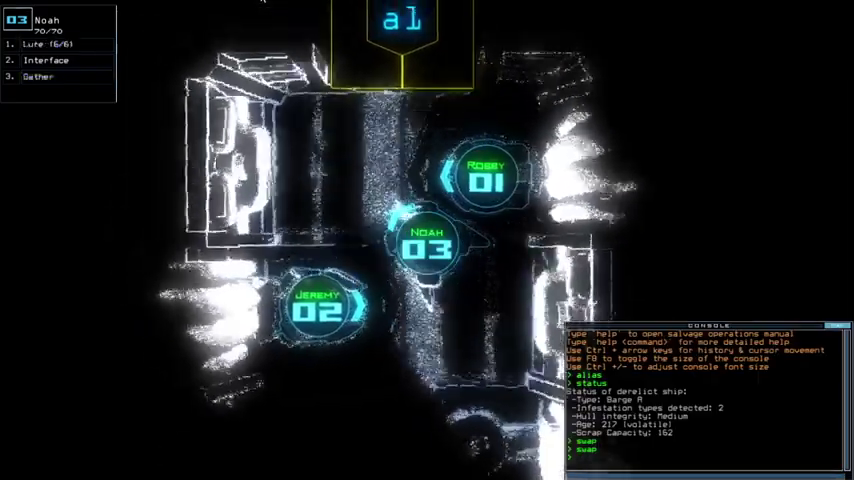
key("1")
type("2")
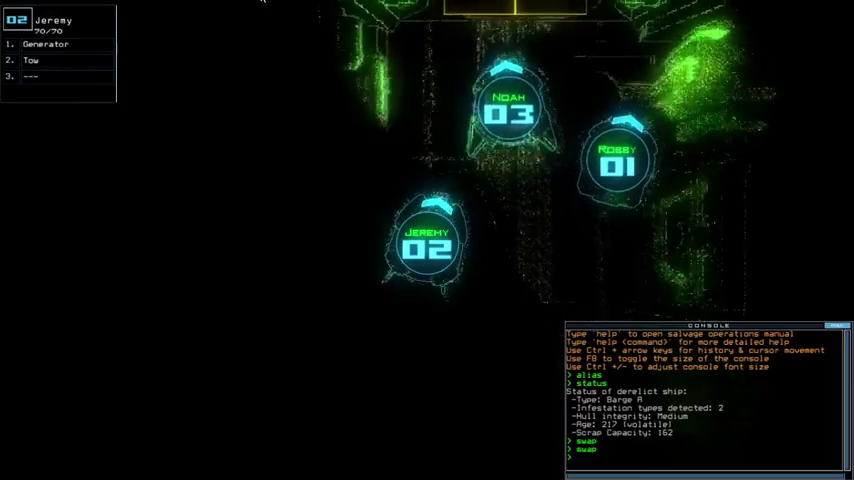
type("3go")
key("Return")
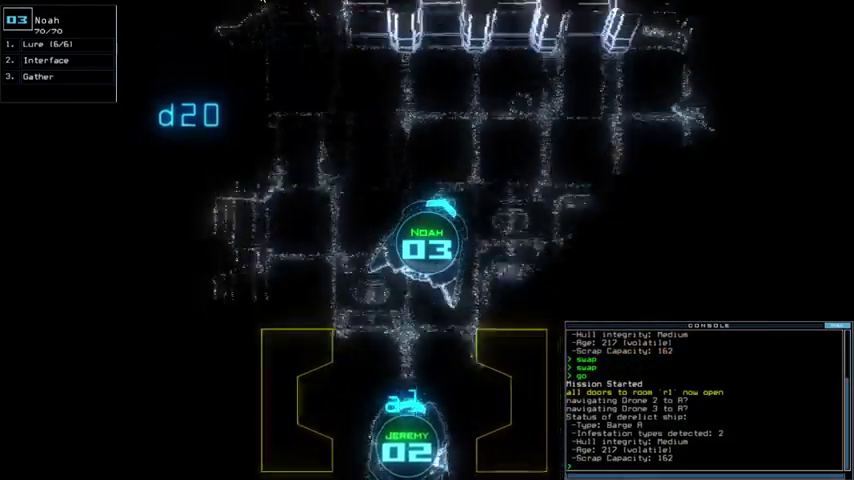
type("g")
- Gather the nearby scrap with repeated 'g' commands
key("Return")
type("g")
key("Return")
type("g")
key("Return")
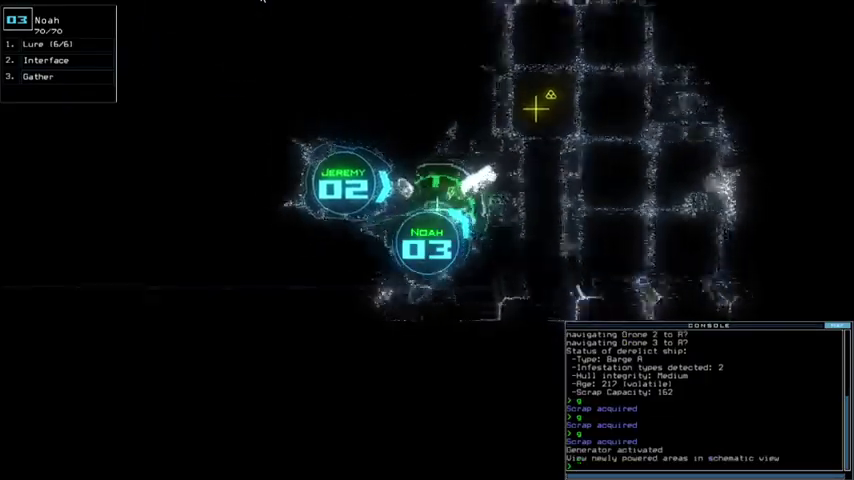
type("g")
key("Return")
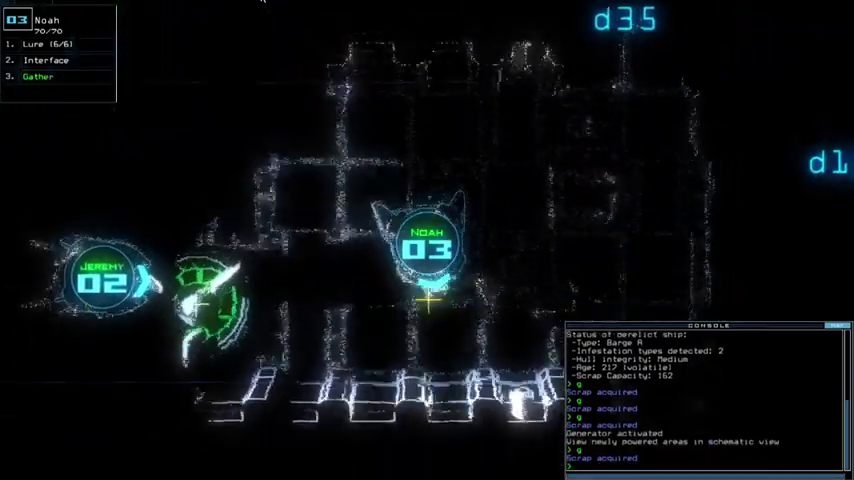
type("g")
key("Return")
- Drop a lure at Noah's position, open door d16, run swap, and open door d7
key("Tab")
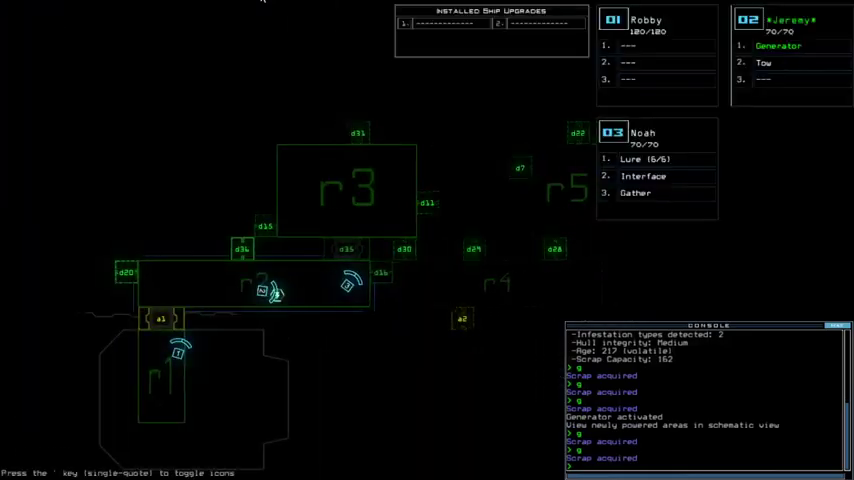
type("3l")
key("Return")
type("d1")
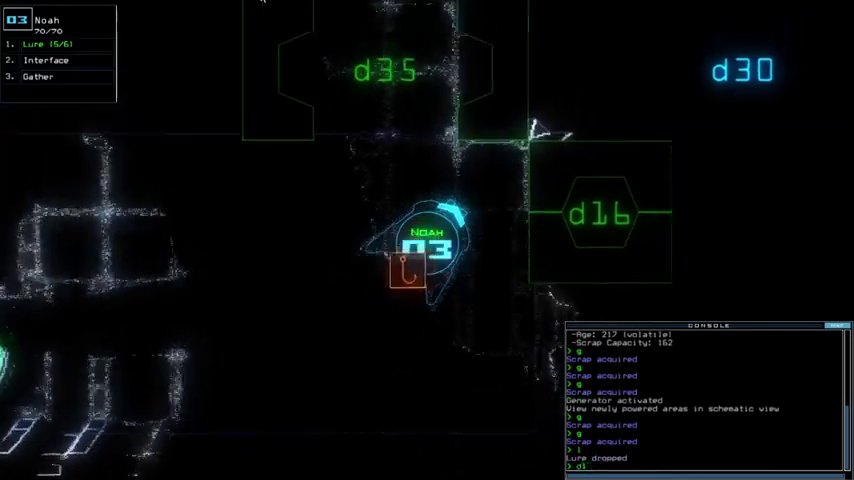
type("6")
key("Return")
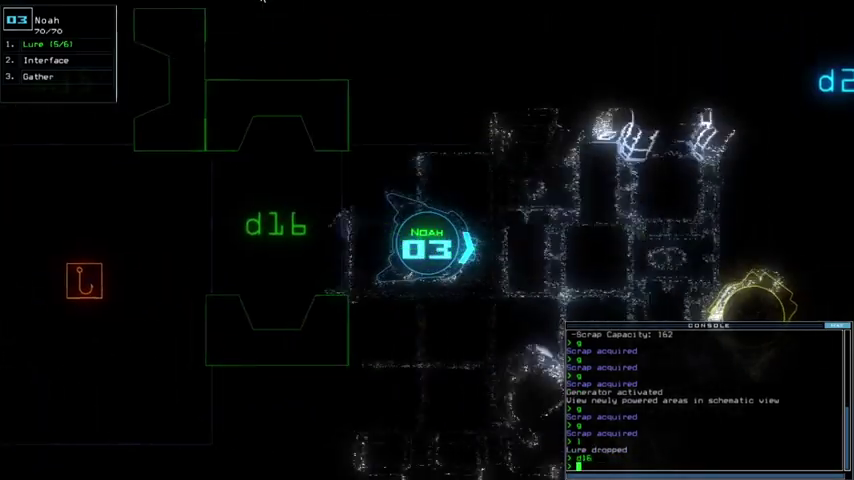
type("swap")
key("Return")
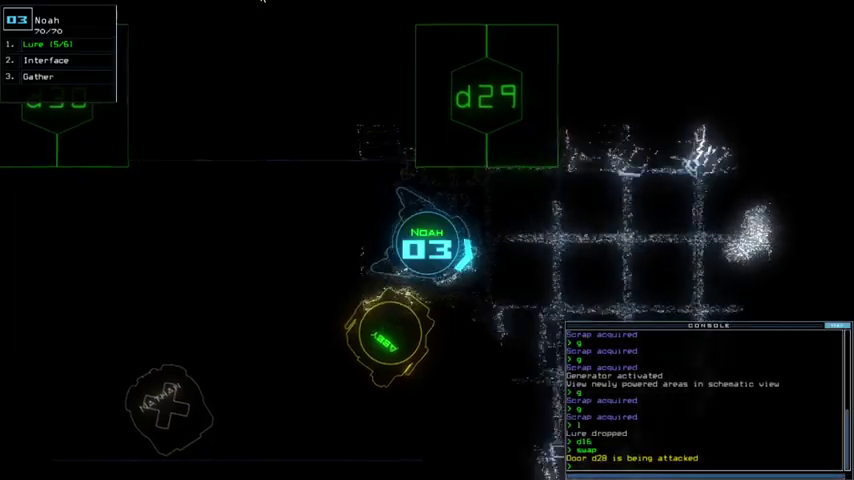
type("7")
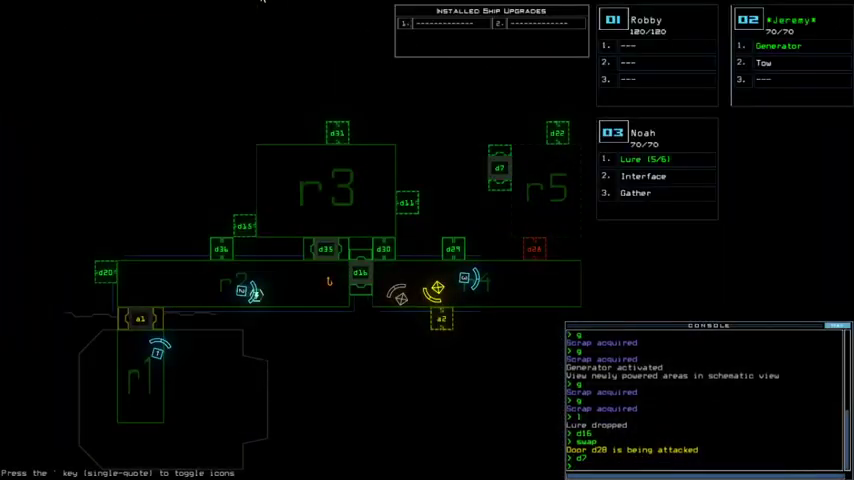
key("Return")
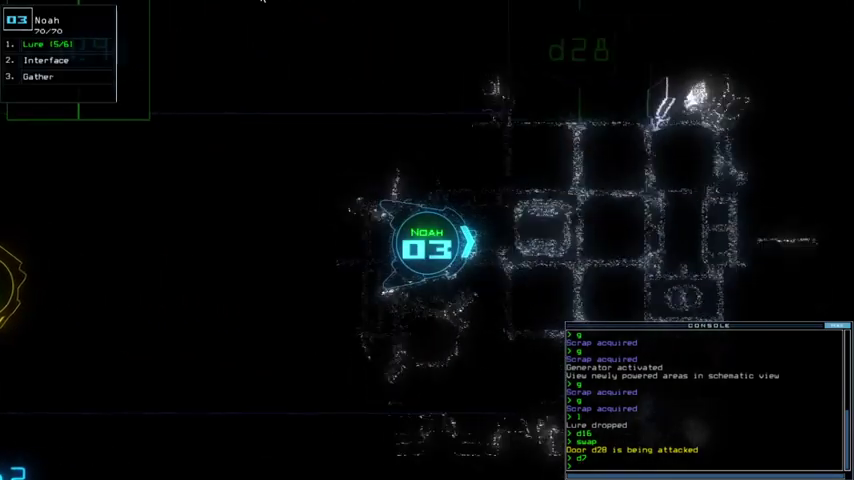
type("navigate 2")
- Send Jeremy to room r4 and swap slots 5 and 6, shutting off the generator
key("Return")
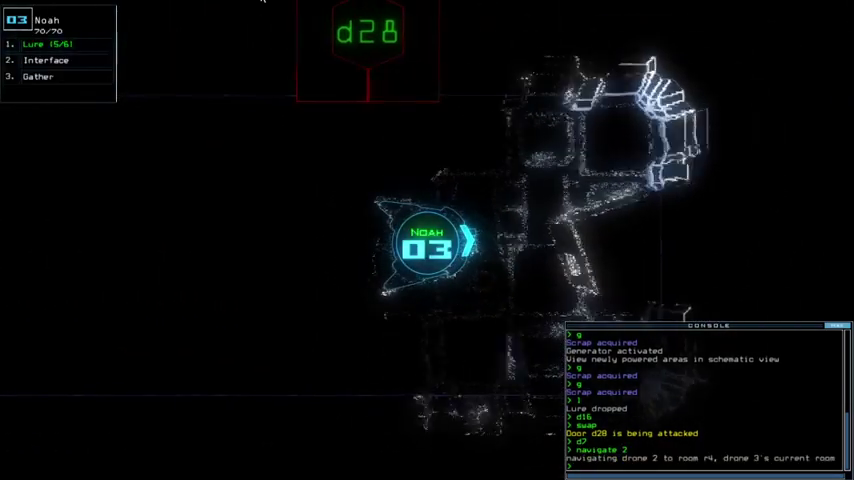
type("swap 5")
key("Return")
key("Return")
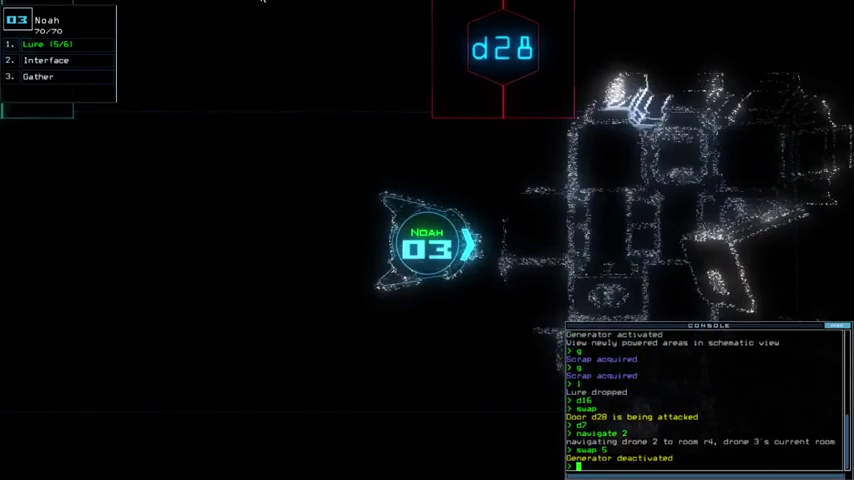
type("swap 6")
key("Return")
key("Return")
- Give Jeremy the Pry module, tow Abby, and send Noah back to r2
key("Tab")
key("Tab")
type("swap")
key("Return")
key("Return")
key("Escape")
type("tow")
key("Return")
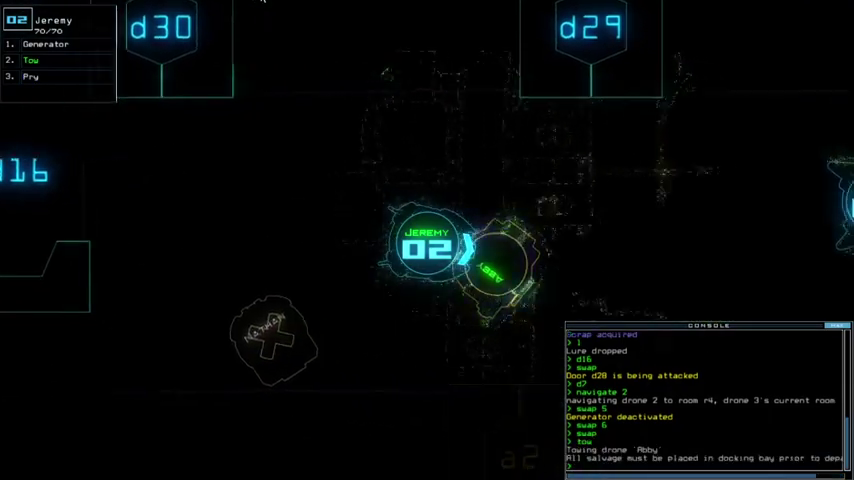
type("navigate 3 2")
key("Return")
type("navigate 3")
key("Return")
key("Tab")
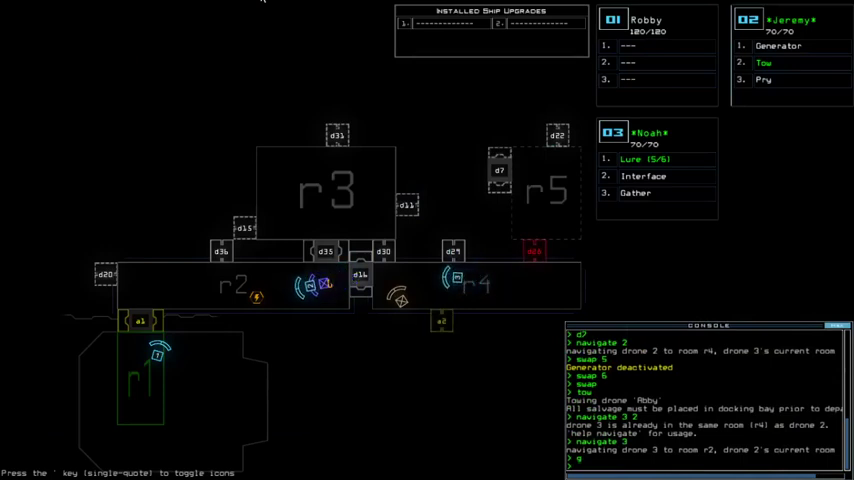
type("d7 d28 d1")
- Reactivate the generator, open doors d7, d28 and d16, and pick up the nearby lure
key("Return")
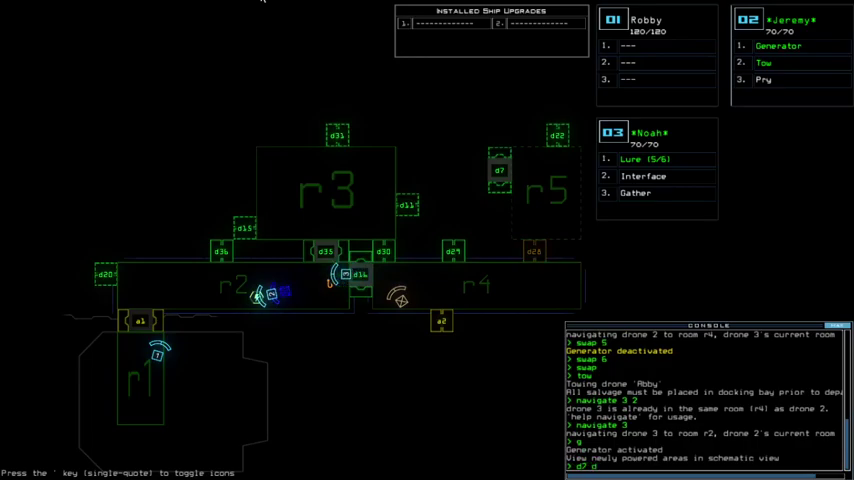
type("6")
key("Return")
key("Tab")
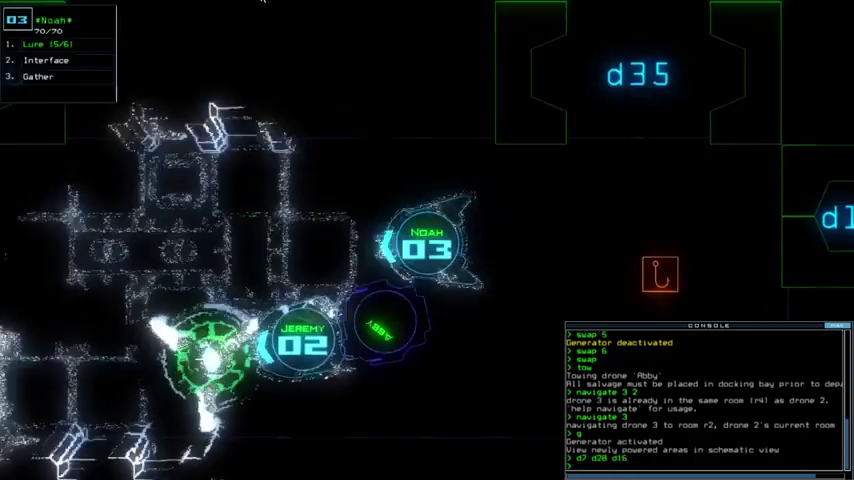
type("pickup")
key("Return")
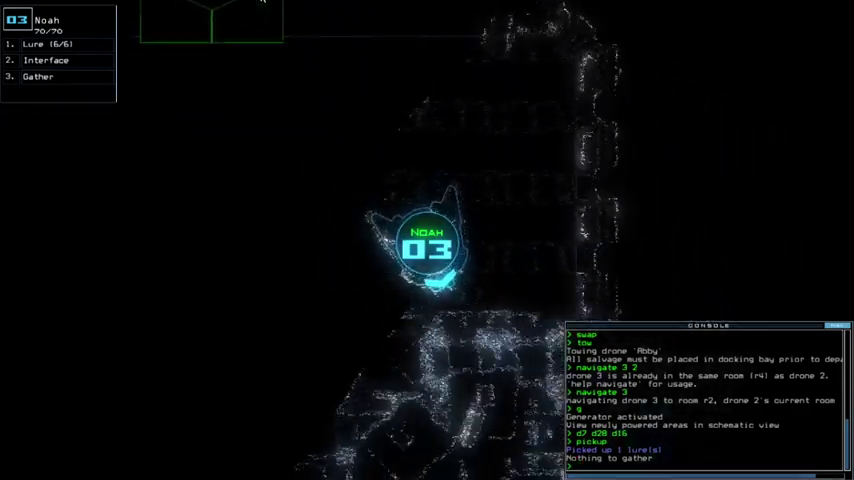
key("Tab")
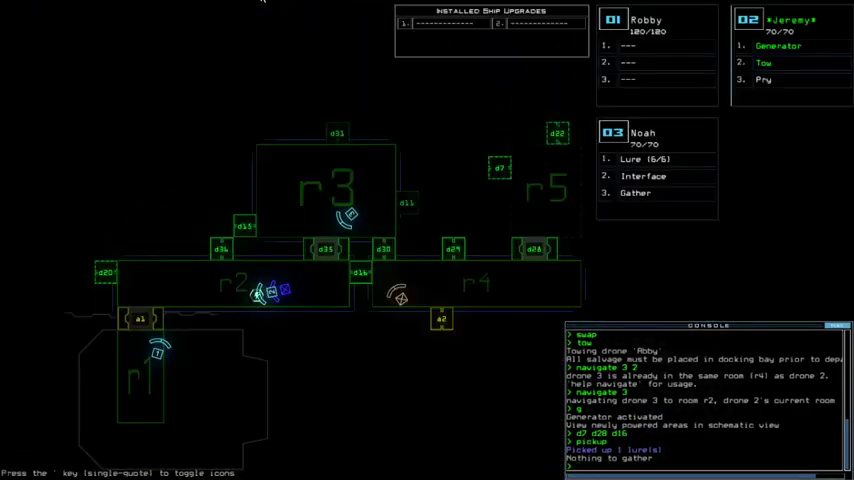
type("5")
key("Return")
key("Tab")
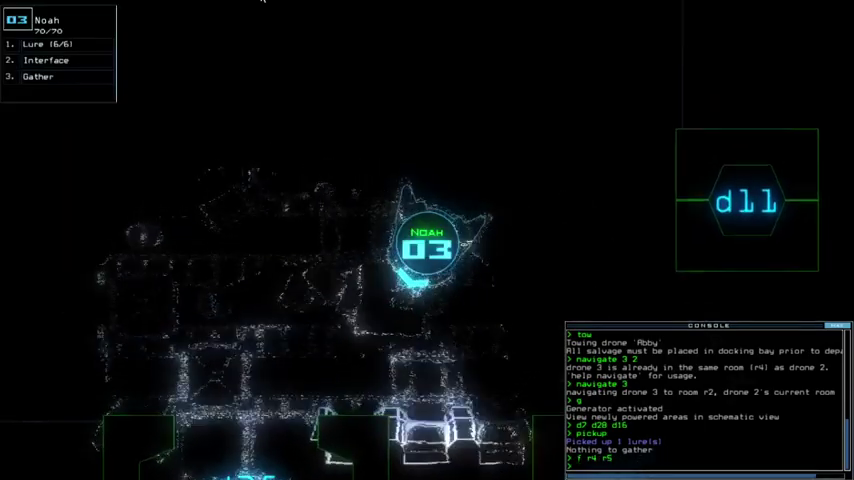
type("d11;d11")
- Open doors d11 and d31, checking their positions on the schematic
key("Return")
key("Tab")
key("Tab")
key("Tab")
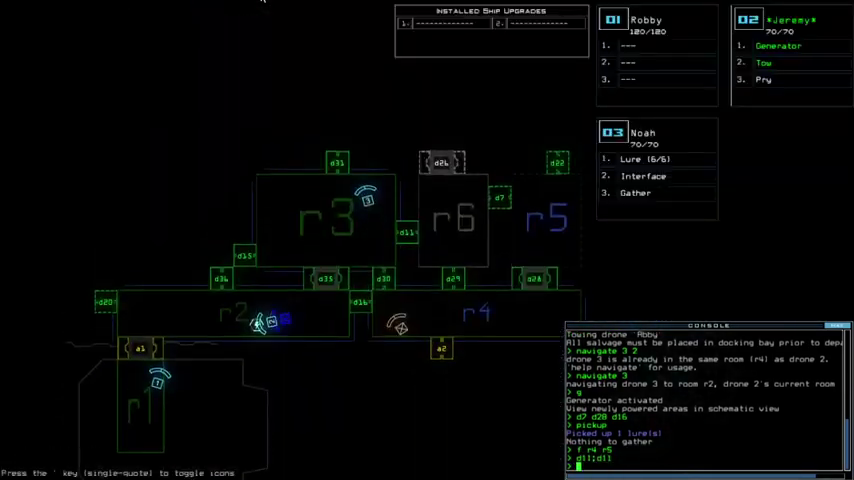
key("Tab")
type("d31;d")
key("Tab")
type("31")
key("Return")
key("Tab")
type("l")
- Drop a lure beside d11, send drone 03 through, and drop a second lure
key("Return")
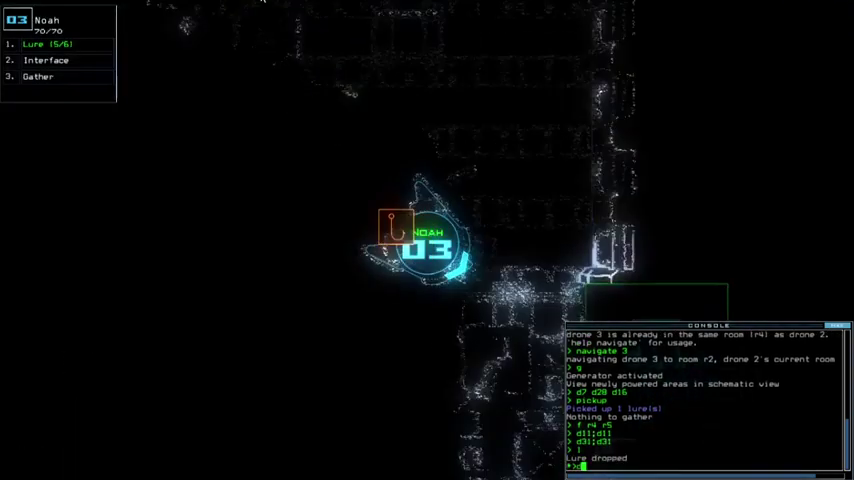
type("d11")
key("Return")
key("Tab")
key("Tab")
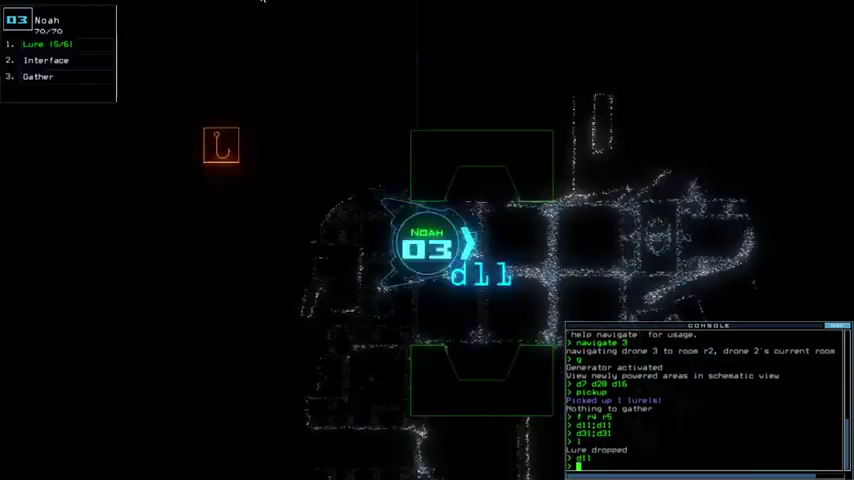
type("d11")
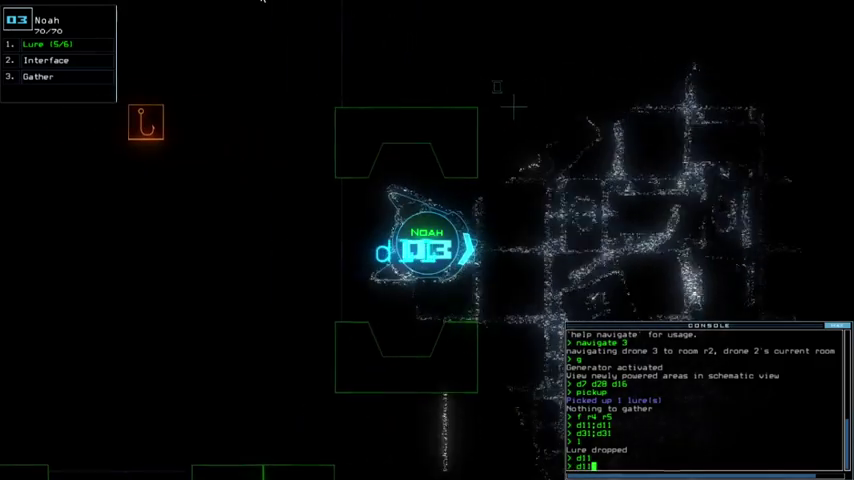
key("Return")
key("Tab")
key("Tab")
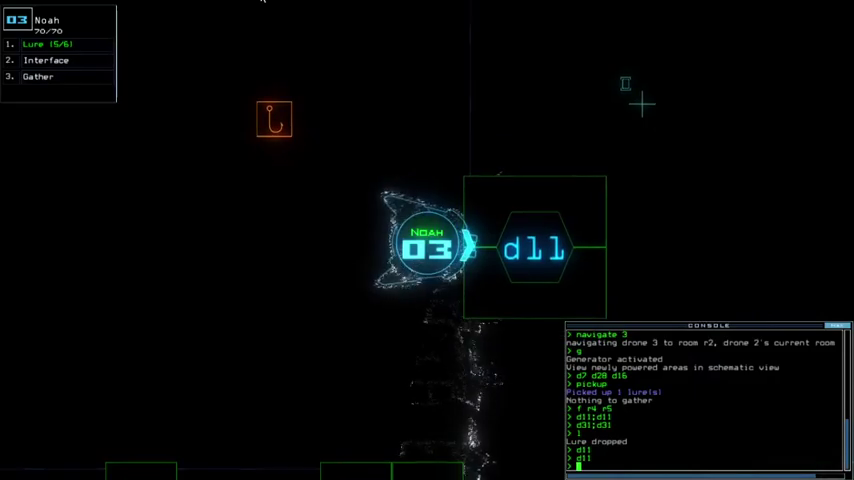
type("d11")
key("Return")
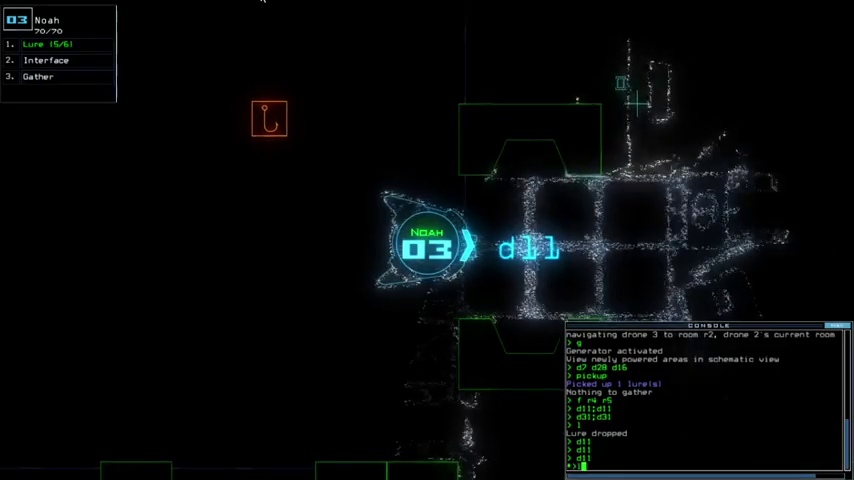
key("Return")
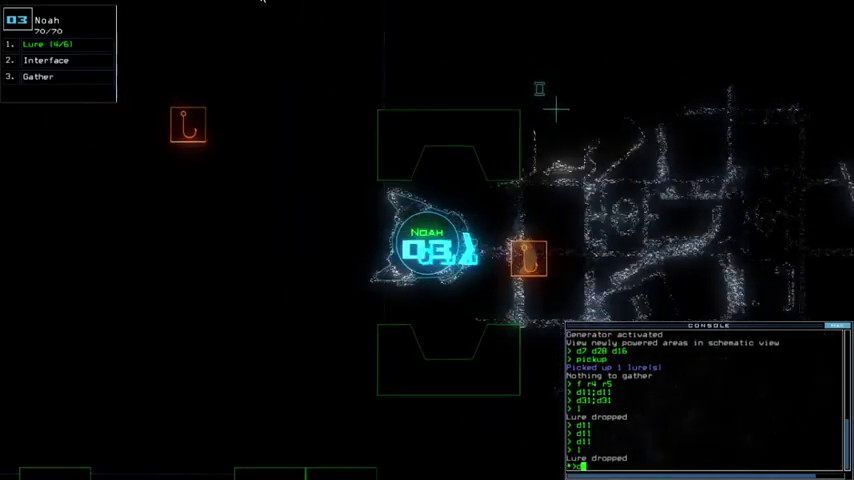
type("d11")
- Pick the lure back up, pass through d11 again, and gather the room's scrap
key("Return")
type("pickup")
key("Return")
key("Tab")
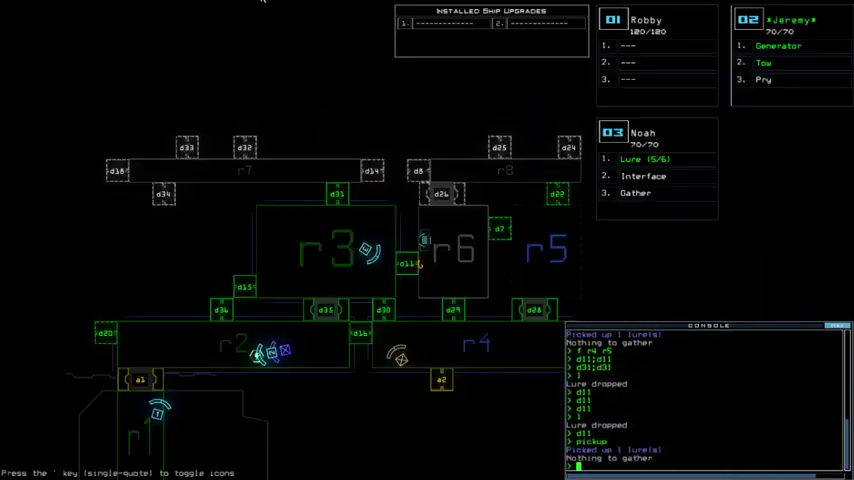
key("Tab")
type("11")
key("Return")
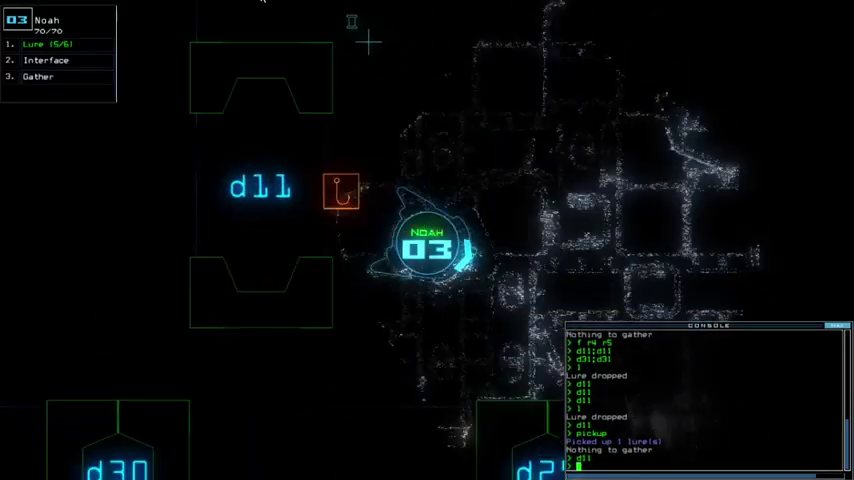
type("g")
key("Return")
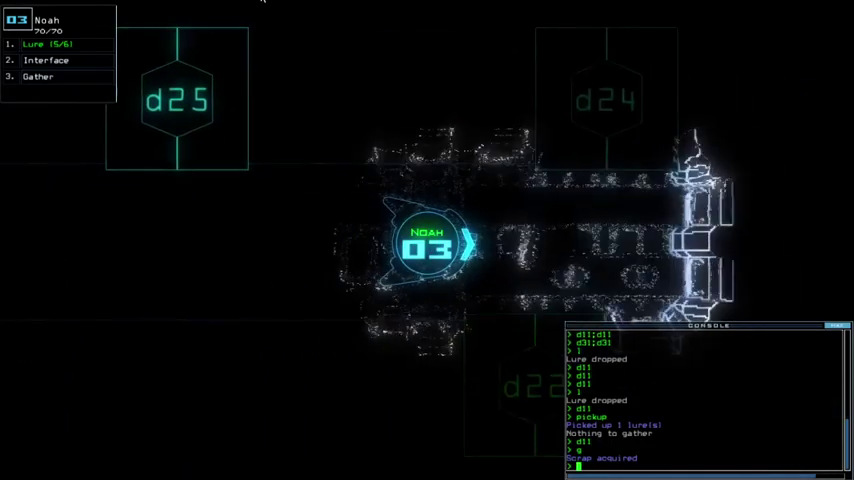
key("Left")
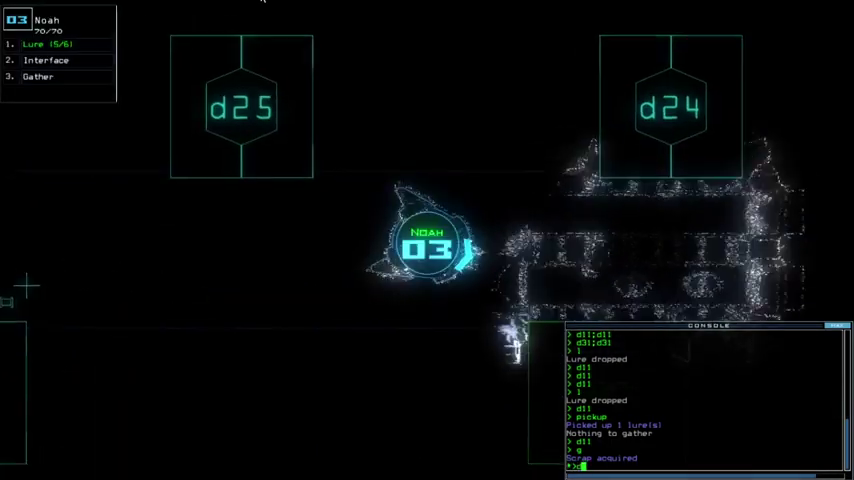
type("d28")
- Open door d28 and r2's doors, steer drone 02 into a1, and release Abby
key("Return")
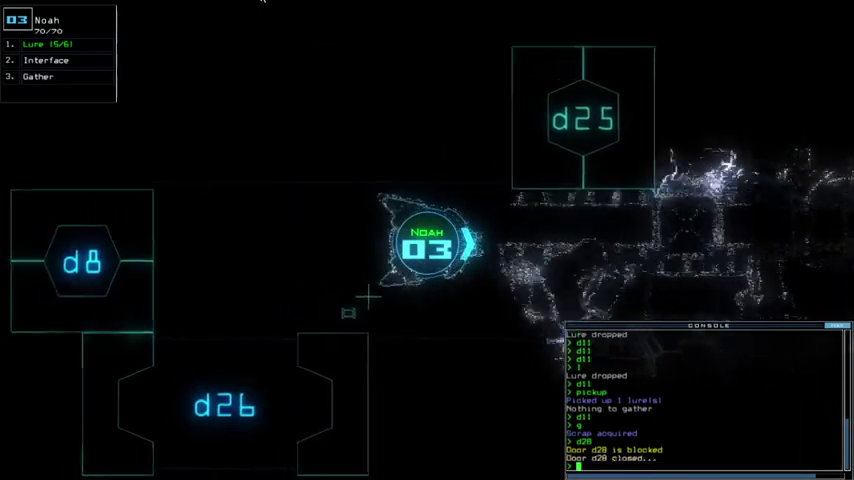
key("Tab")
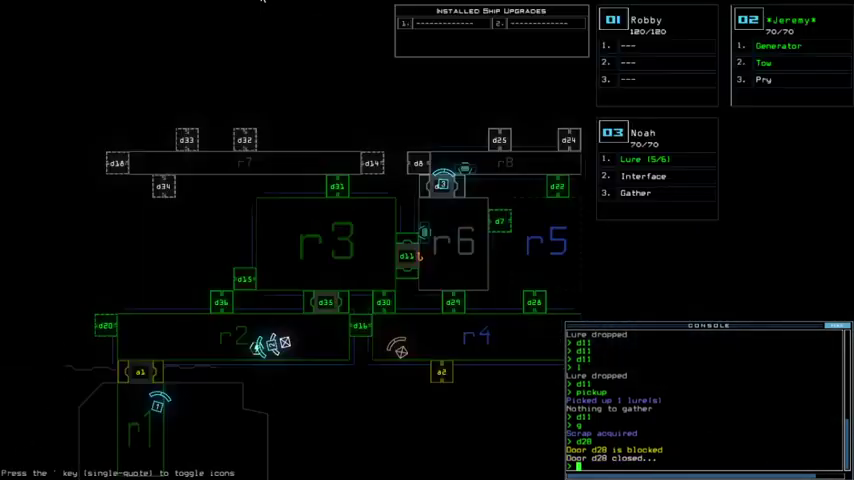
key("Tab")
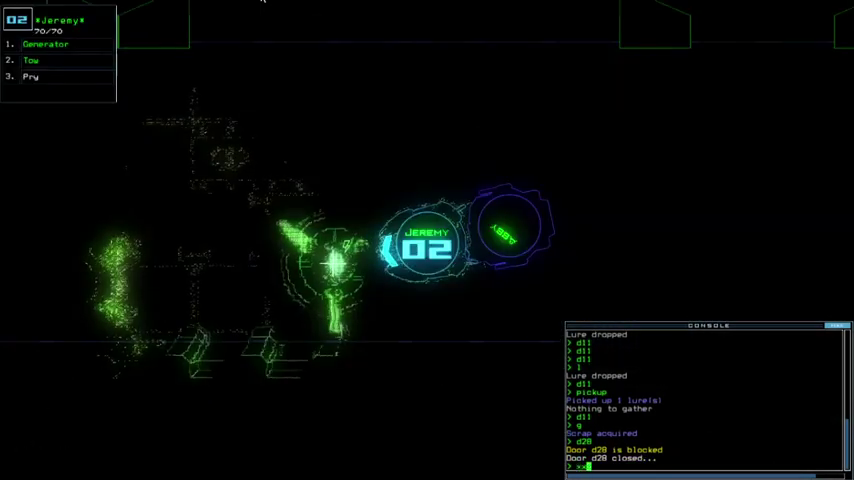
type("r2")
key("Return")
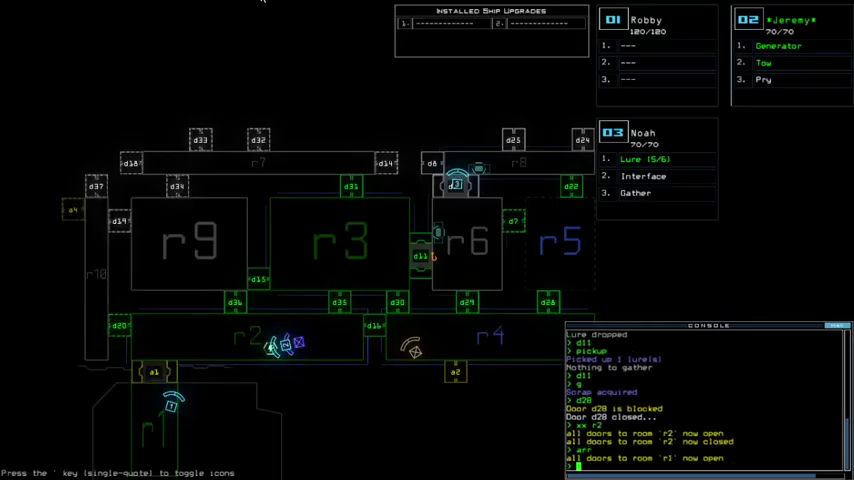
key("Tab")
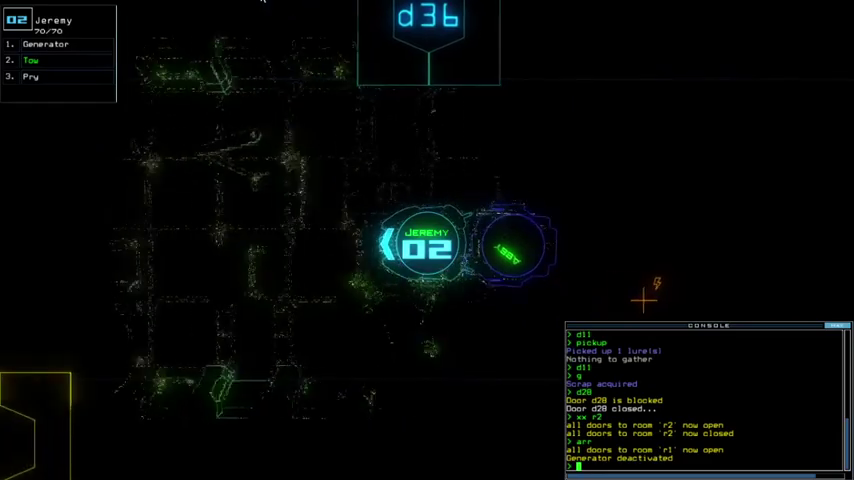
key("Left")
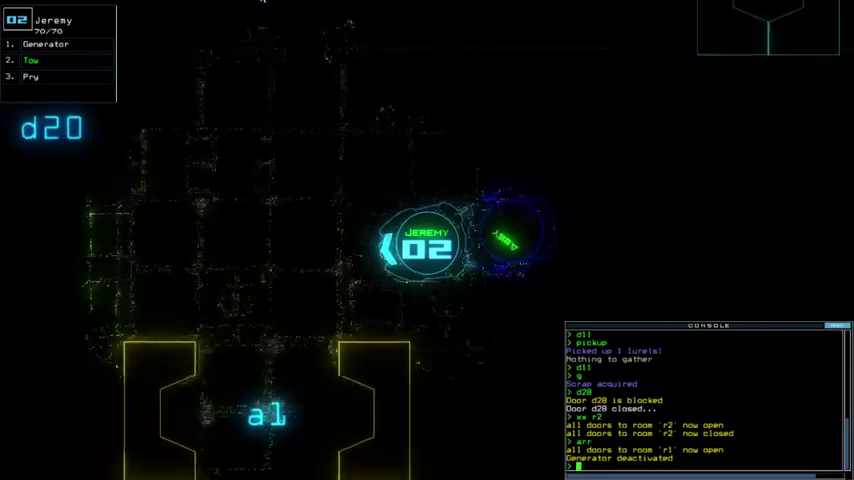
key("Down")
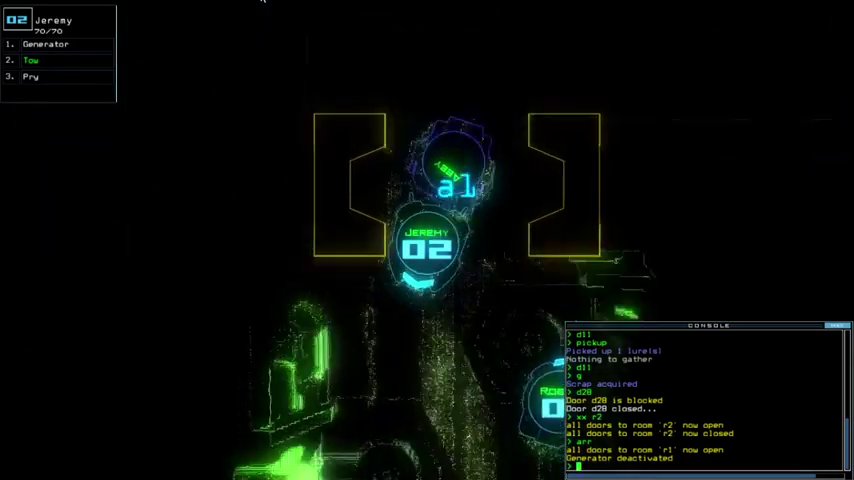
type("tow")
key("Return")
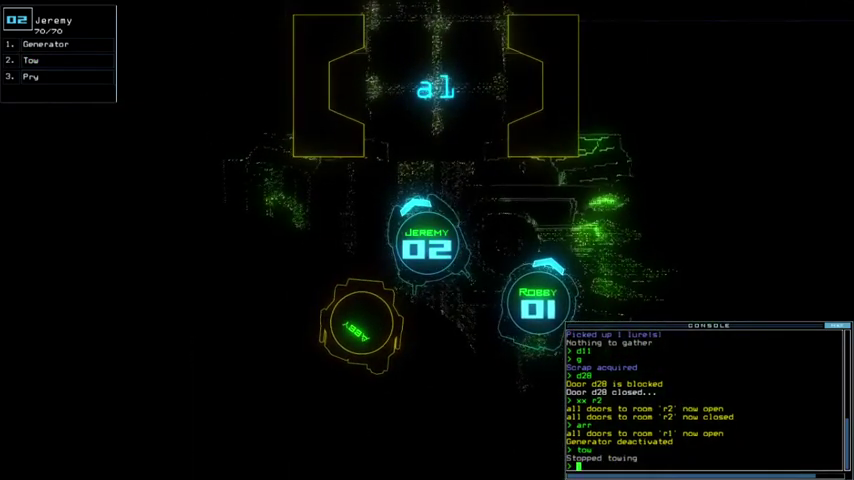
- Have drone 03 pick up its lure, then reactivate the generator with drone 02
key("3")
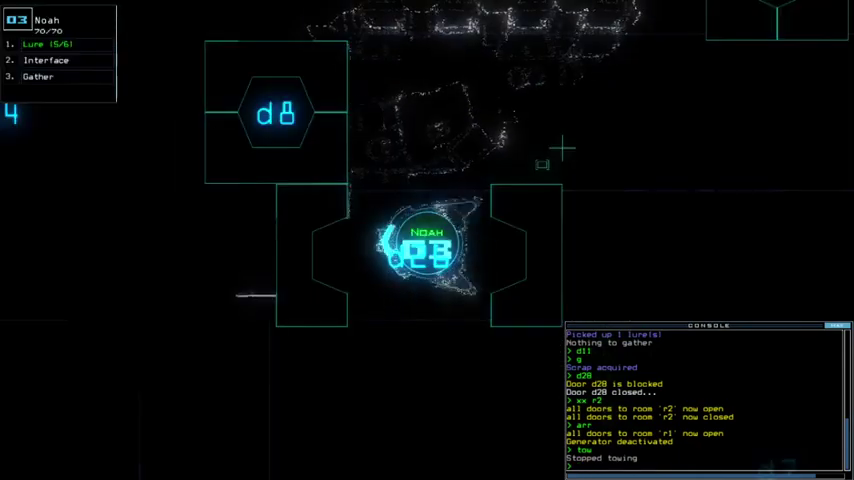
type("pi")
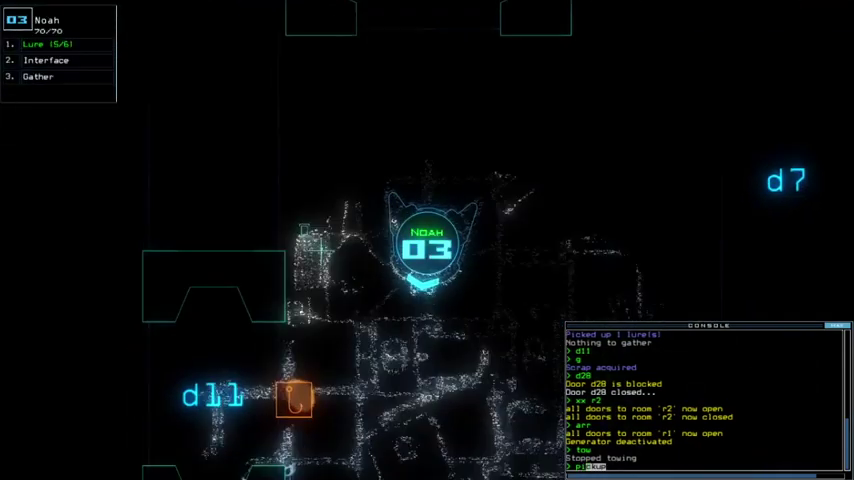
type("ckup")
key("Return")
key("2")
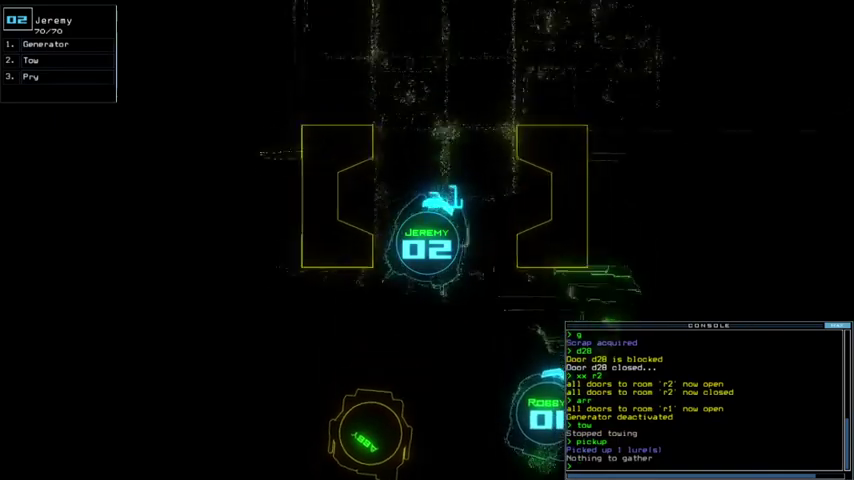
key("Right")
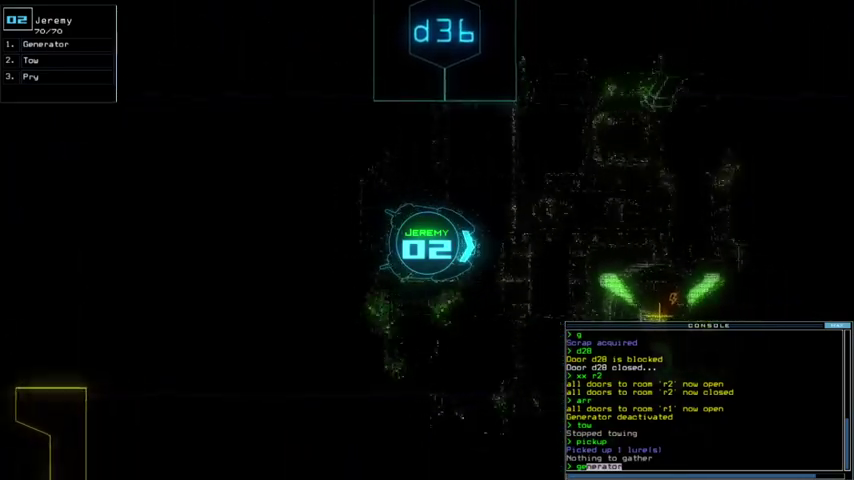
type("nerator")
key("Return")
key("Tab")
type("3")
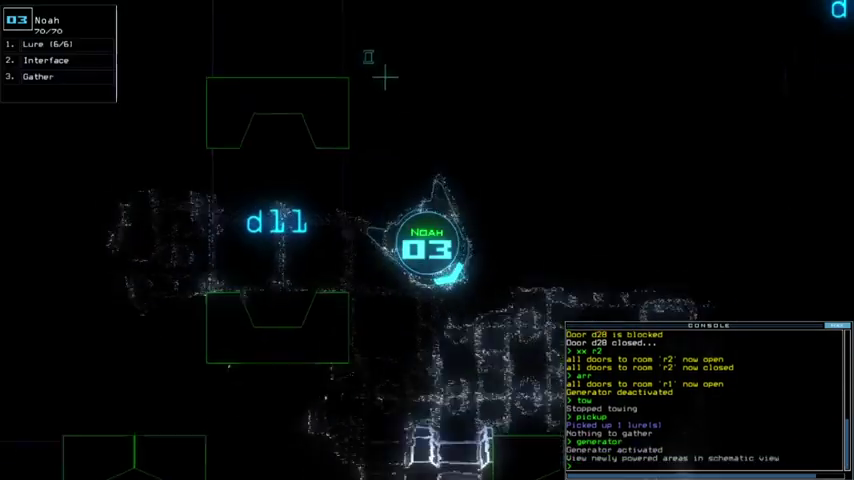
type("cccc")
- Close the nearby door and steer drone 03 up and to the right
key("Return")
key("Up")
key("Right")
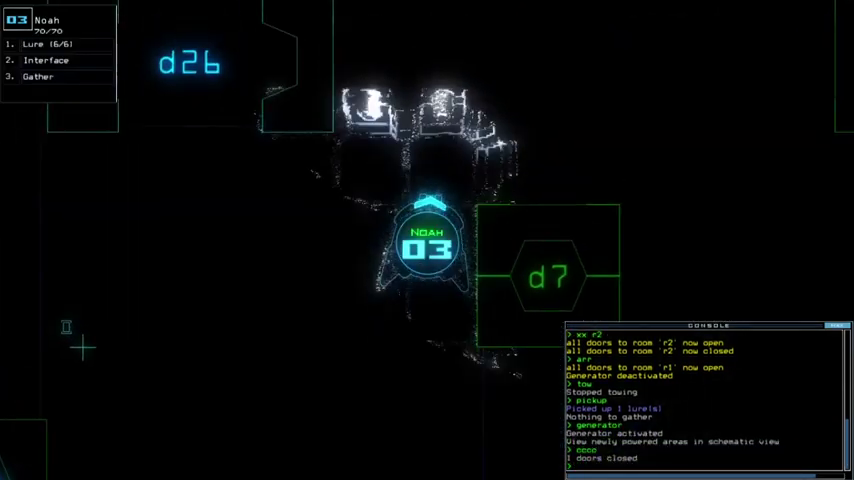
key("Tab")
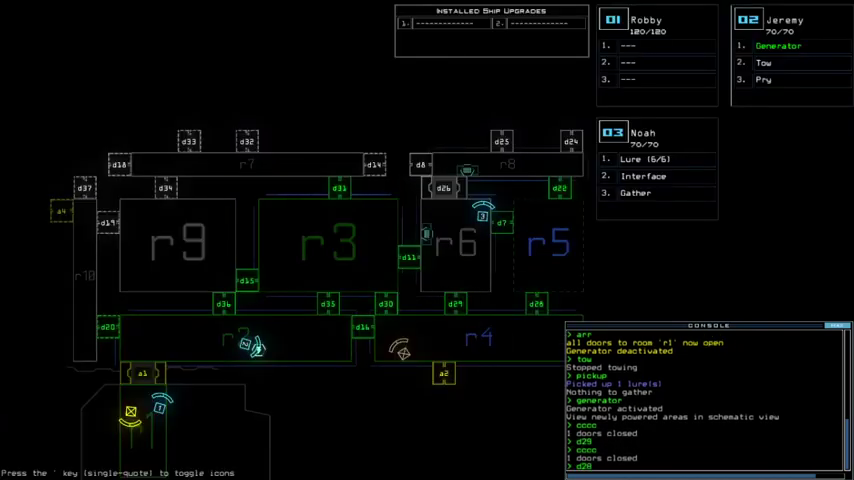
key("Tab")
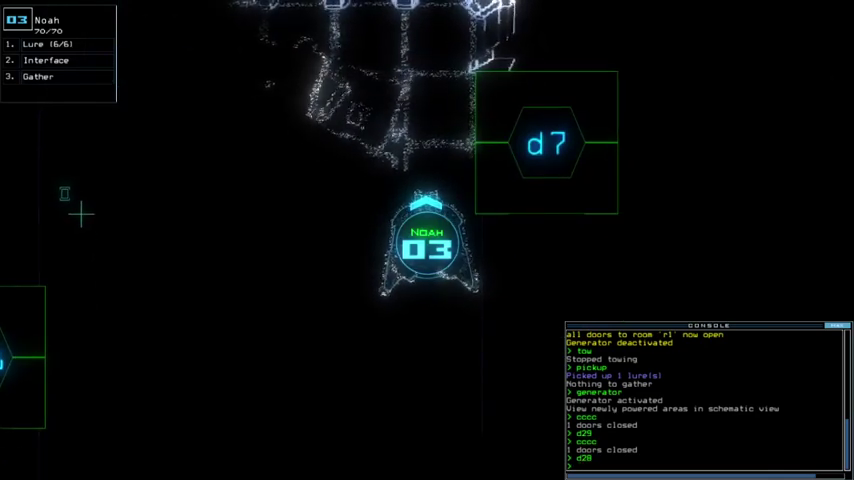
key("Tab")
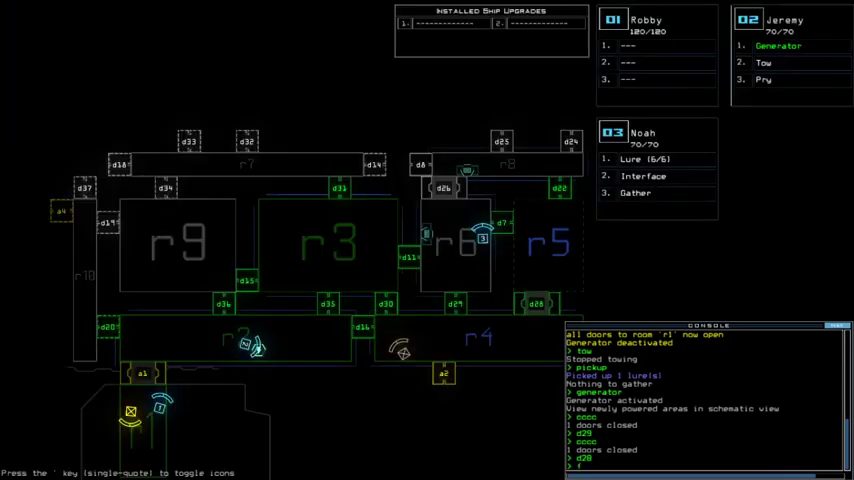
- Send Noah to door d7, sealing doors behind him, and pick up the lure
key("Return")
key("Tab")
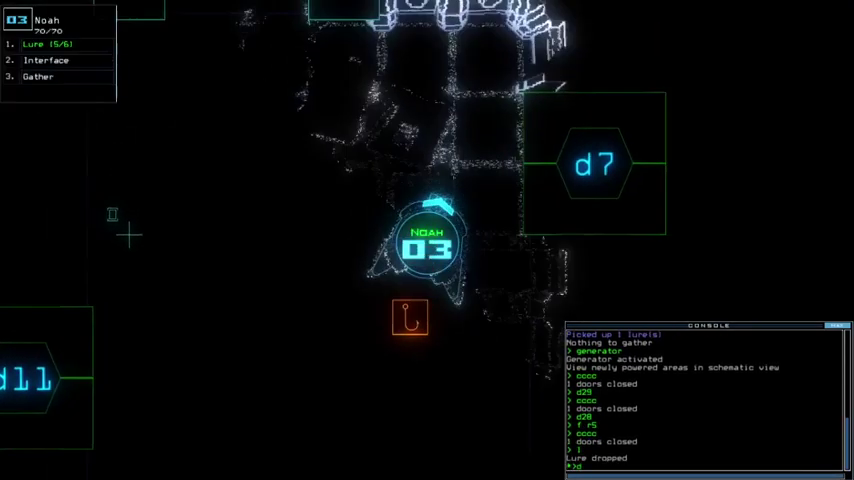
type("d7")
key("Return")
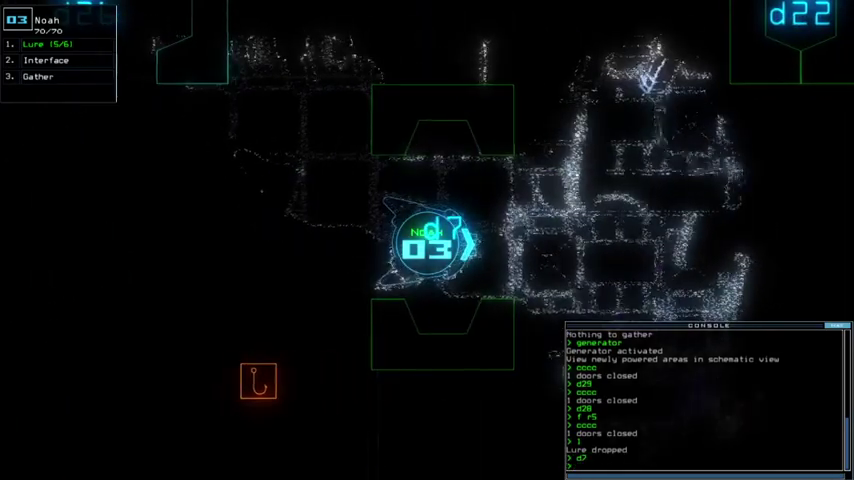
type("cccc")
key("Return")
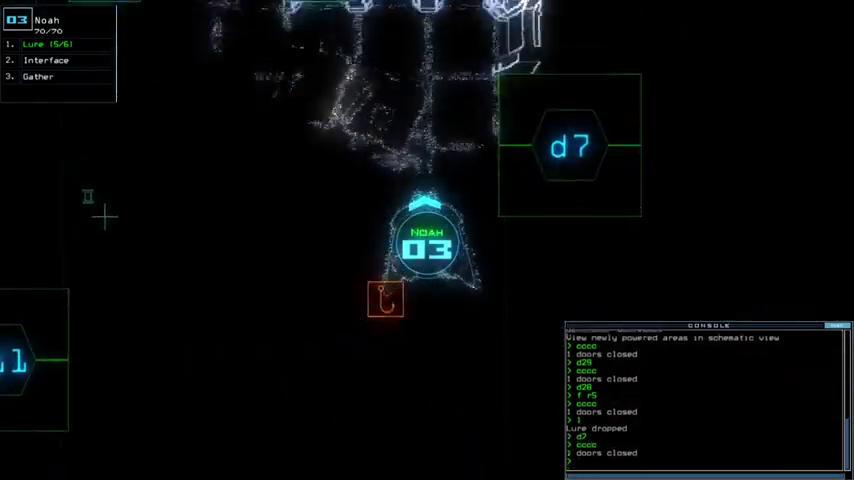
type("pickup")
key("Return")
key("Tab")
key("Tab")
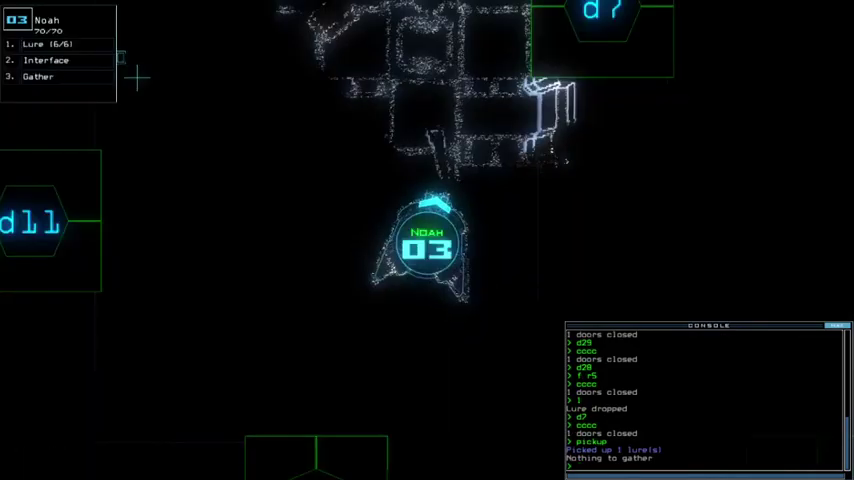
type("d11")
- Send Noah to door d11, close it behind him, and drop a lure
key("Return")
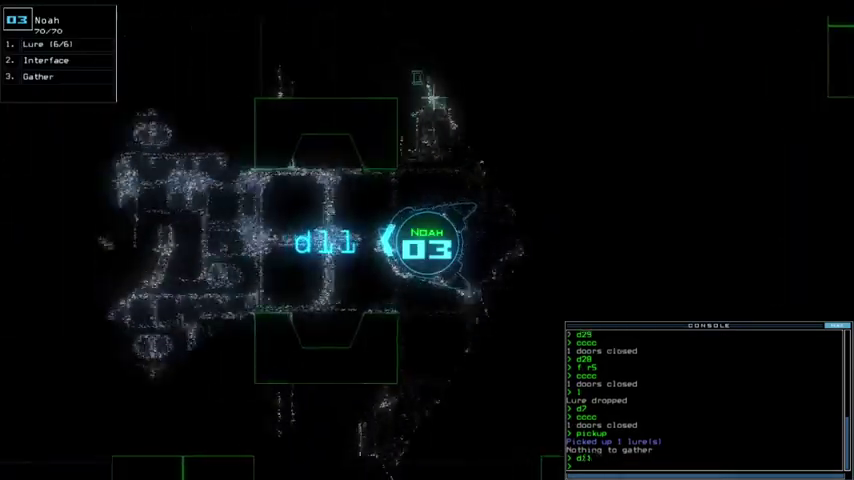
type("cccc")
key("Return")
key("Tab")
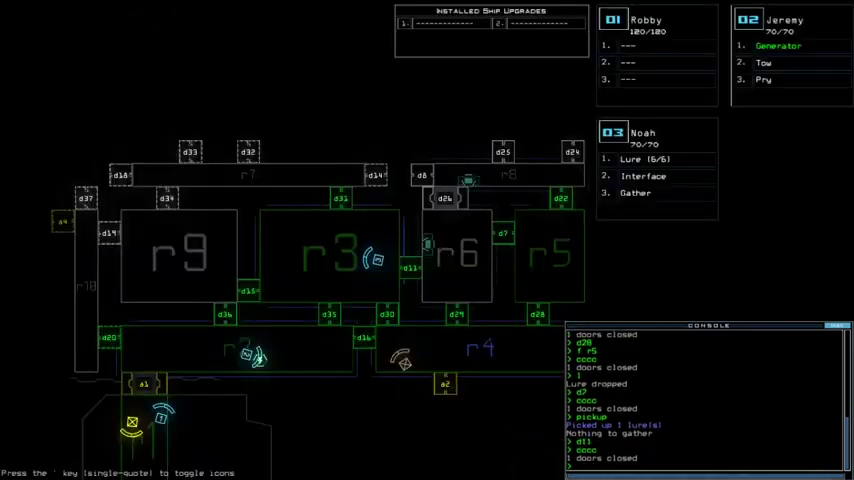
key("Tab")
type("l")
key("Return")
type("d")
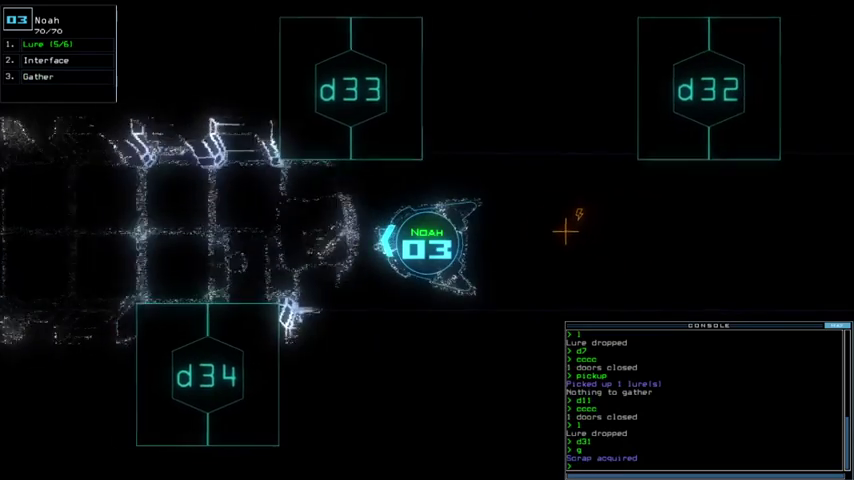
scroll(558, 230, "down", 3)
type("5")
- Highlight room r5, pick up a lure, and take Noah through d11 to drop one
key("Return")
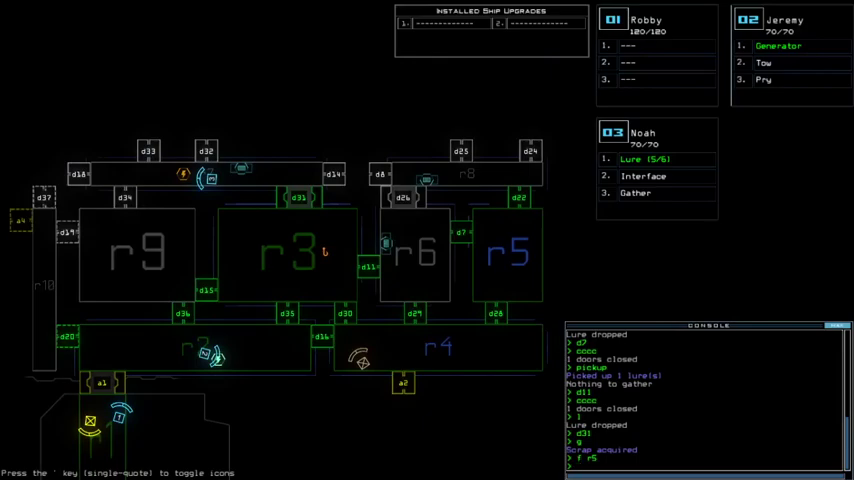
scroll(325, 252, "up", 3)
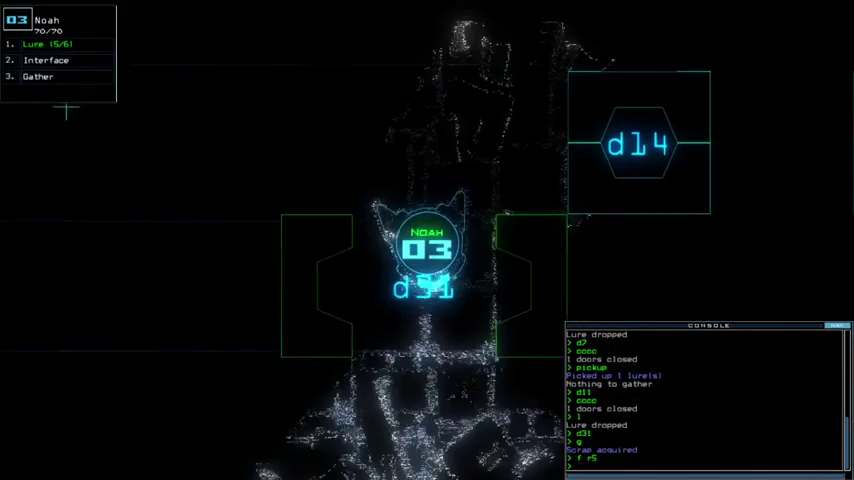
type("pickup")
key("Return")
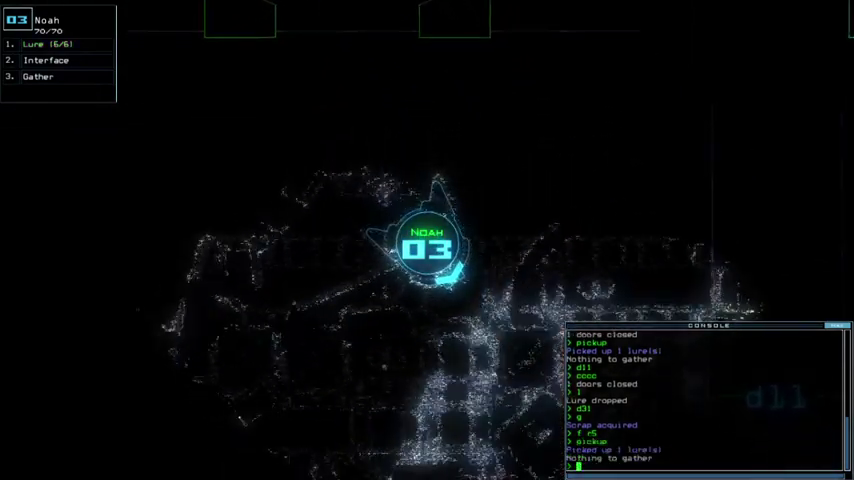
scroll(325, 252, "down", 3)
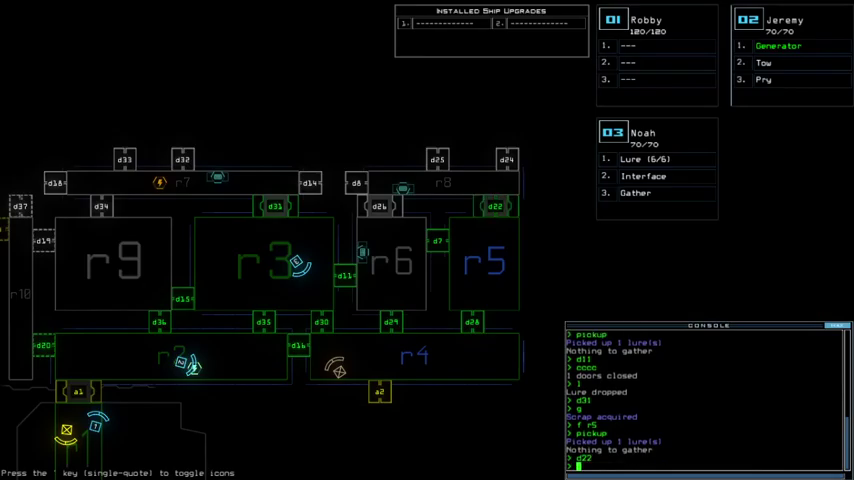
scroll(812, 153, "up", 3)
type("1")
key("Return")
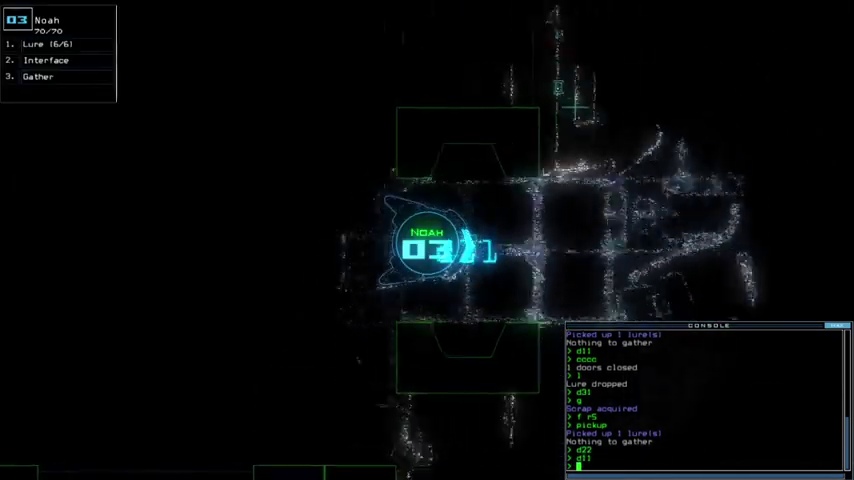
type("d31")
key("Return")
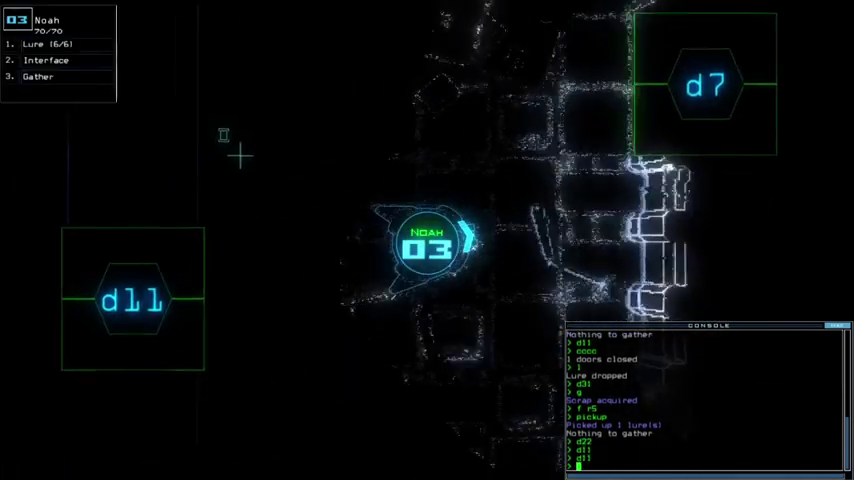
type("l")
key("Return")
scroll(100, 262, "down", 3)
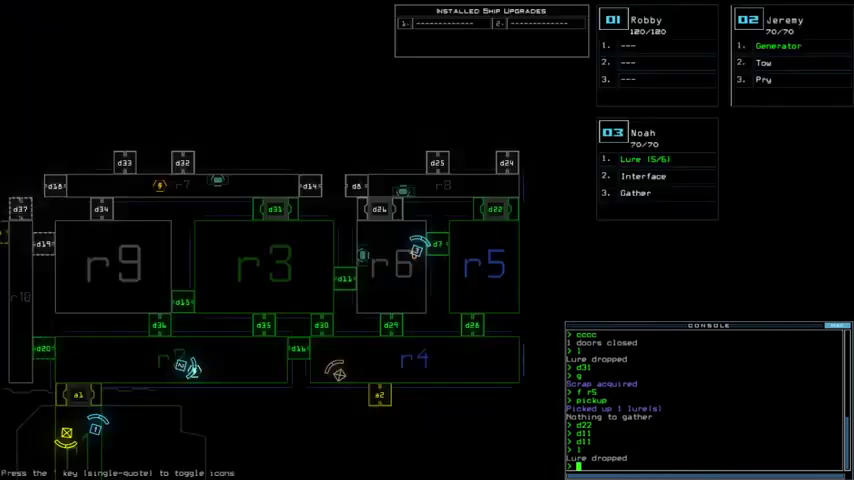
scroll(94, 272, "up", 3)
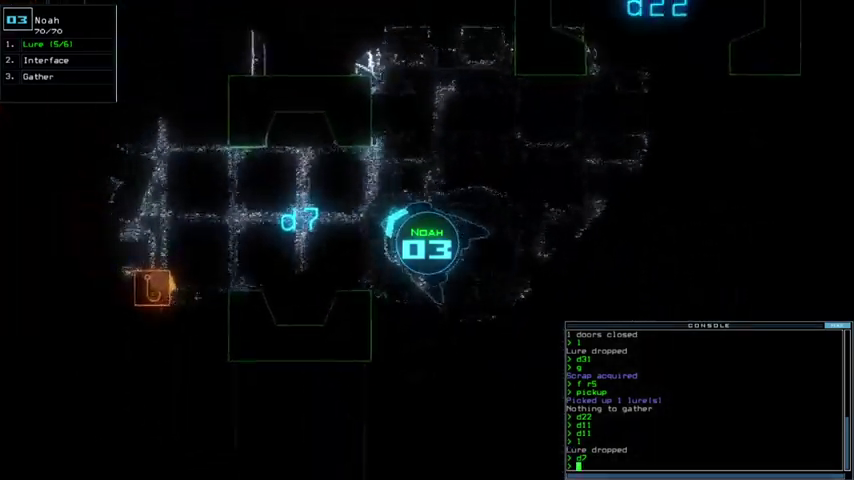
type("pickup")
- Pick up the lure near d7 and send Noah back to door d11
key("Return")
type("d11")
key("Return")
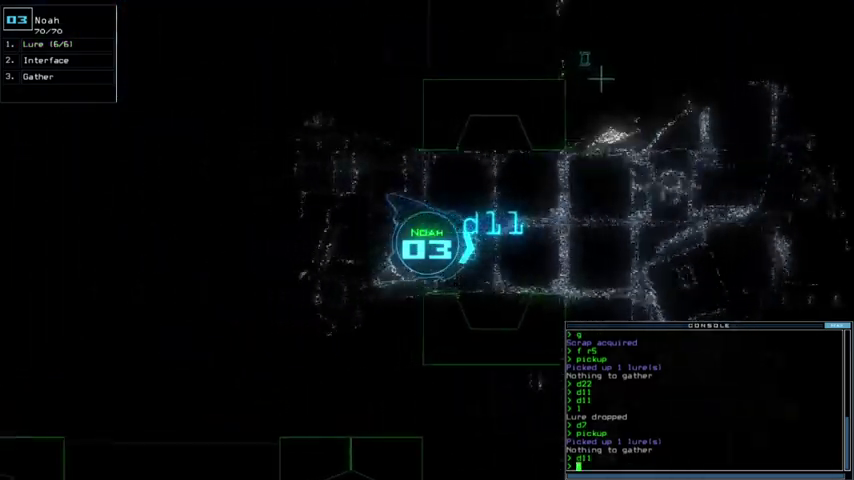
key("Tab")
type("d")
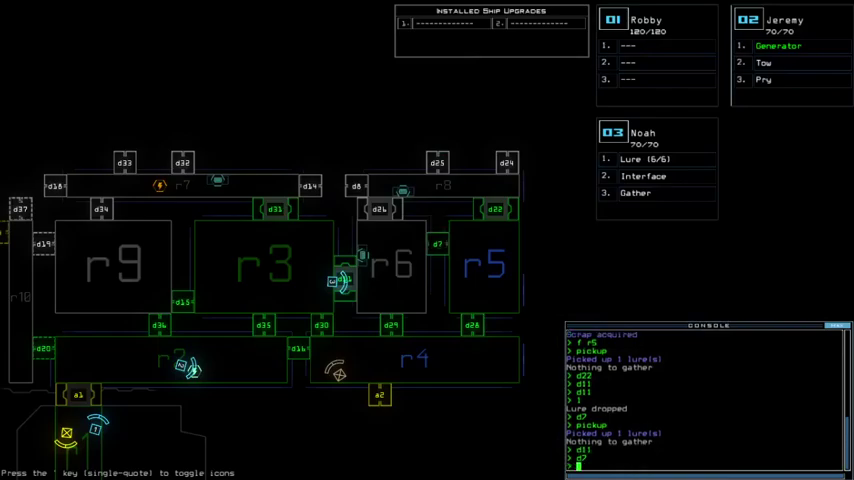
key("Tab")
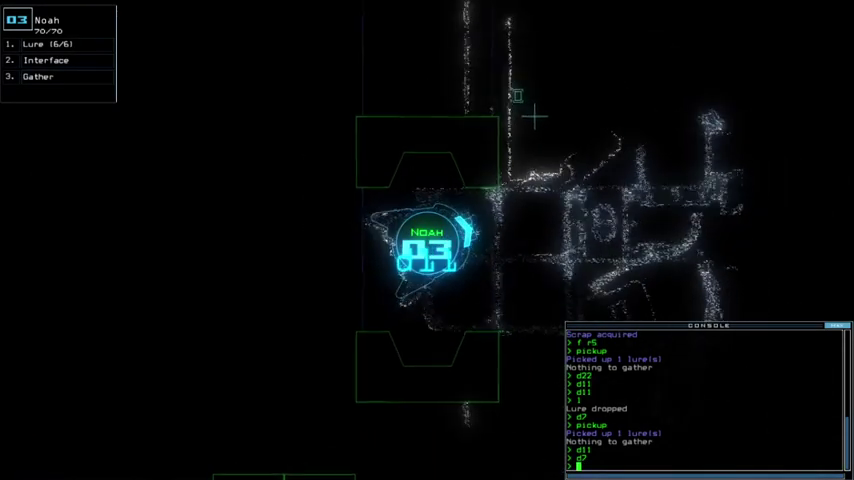
key("Tab")
key("Tab")
type("d")
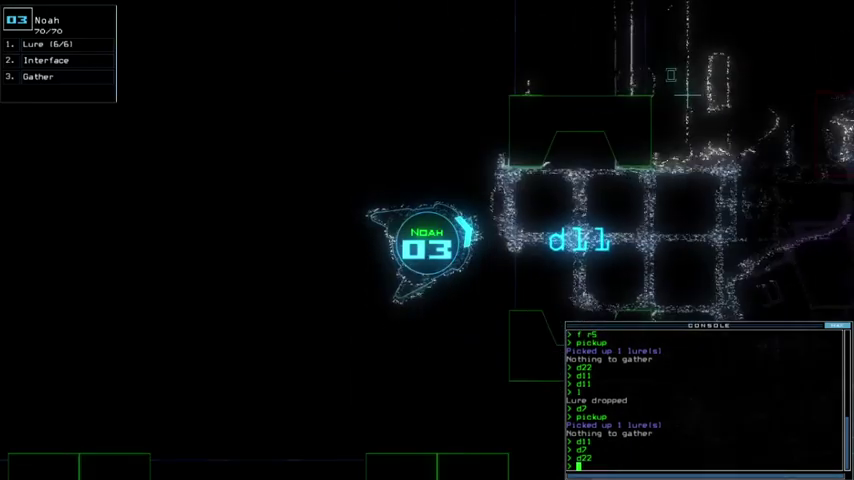
- Move Noah toward door d35 using the full ship schematic
key("Tab")
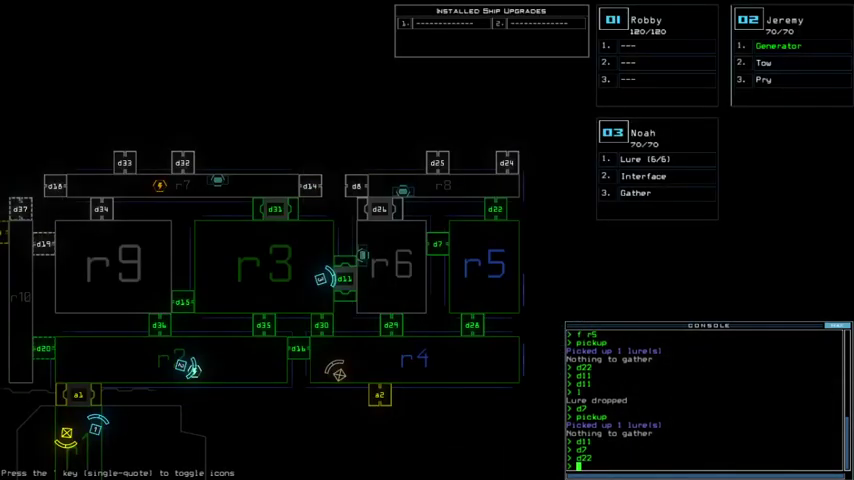
key("Tab")
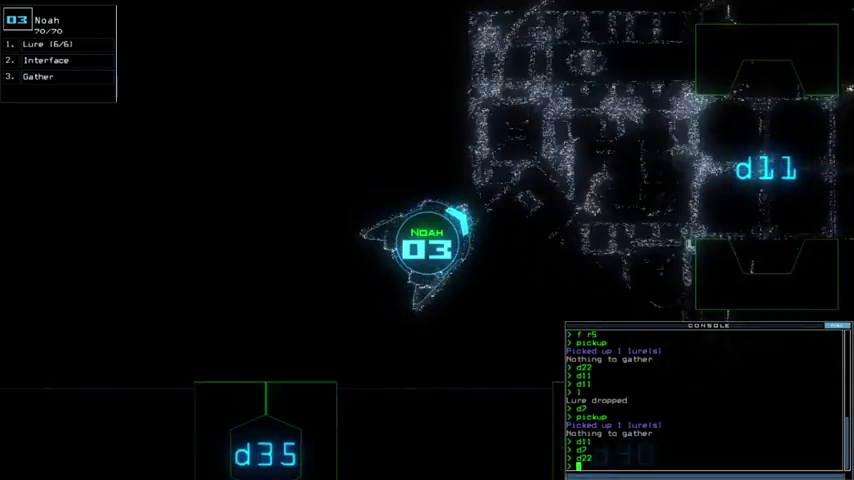
type("d35")
key("Return")
type("d35")
key("Return")
key("Tab")
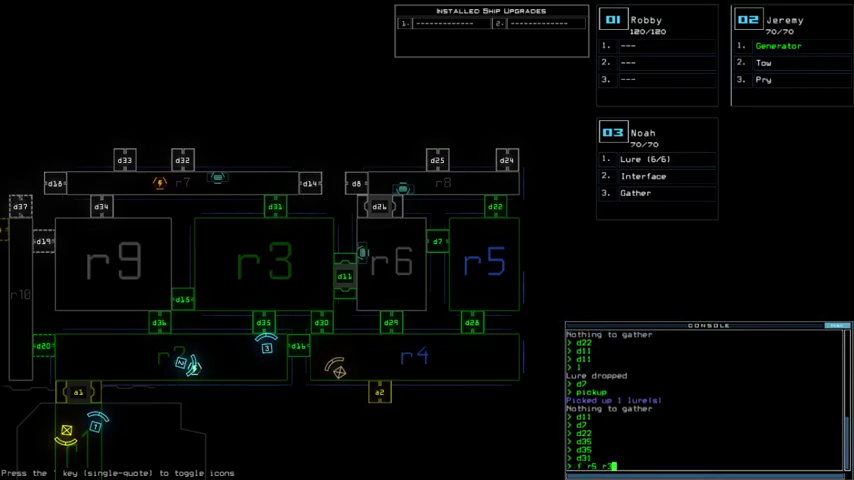
- Send Noah through door d35, close the doors around him, and drop a lure
key("Tab")
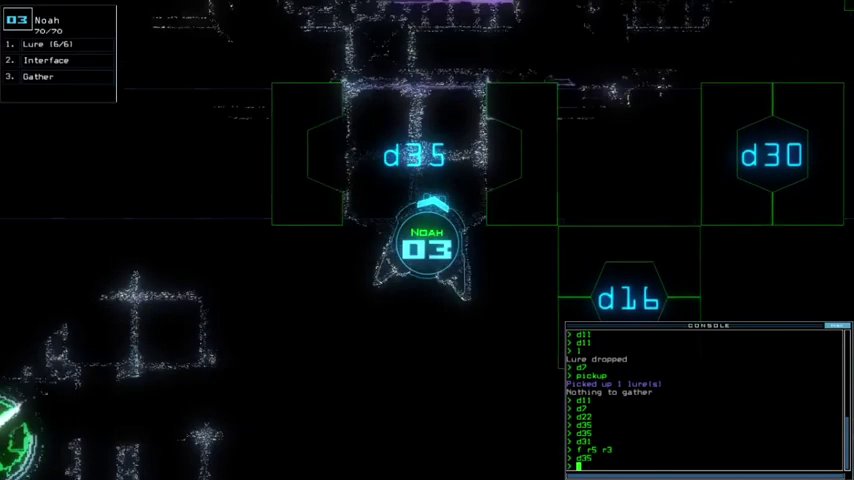
type("d35")
key("Return")
type("close")
key("Return")
key("Tab")
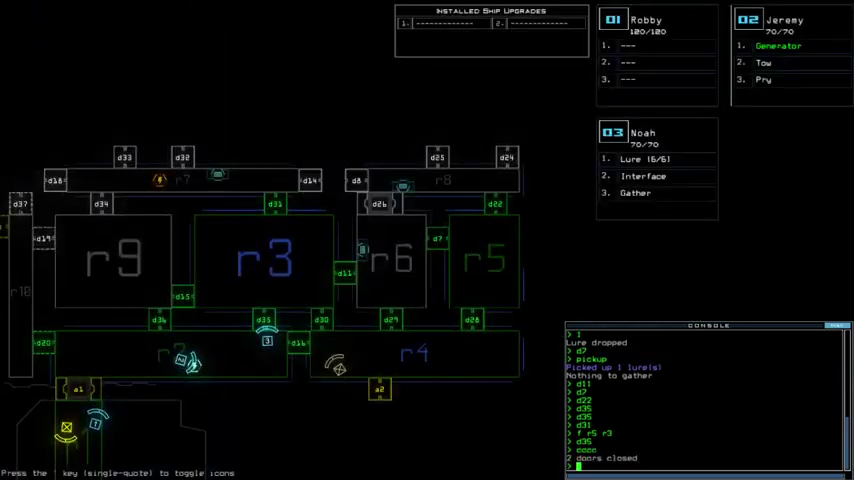
key("Tab")
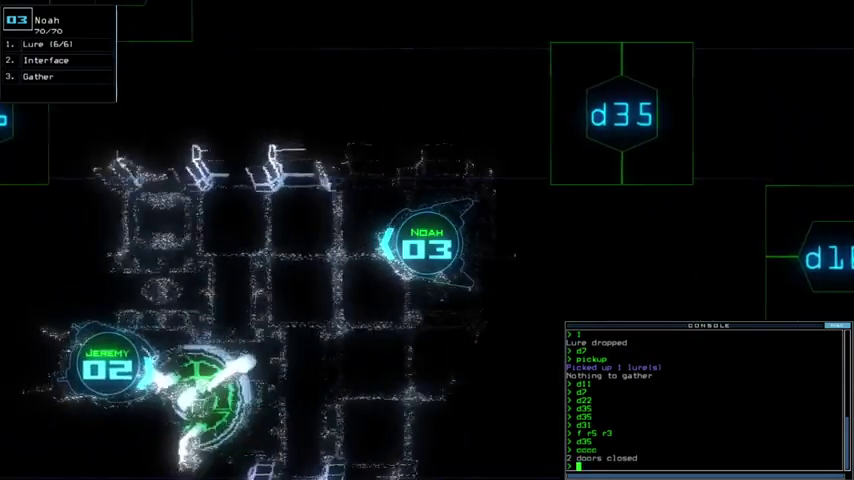
type("1")
key("Return")
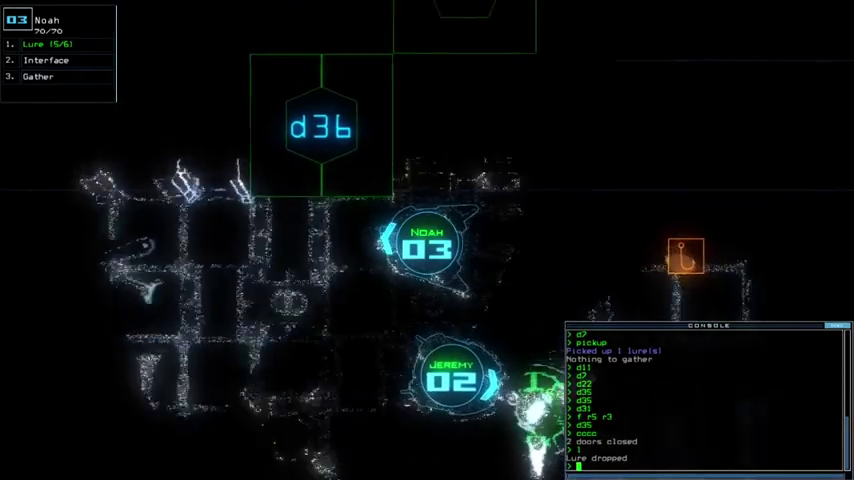
- Move Noah to door d36 and gather the room's scrap, looking for fuel
key("Left")
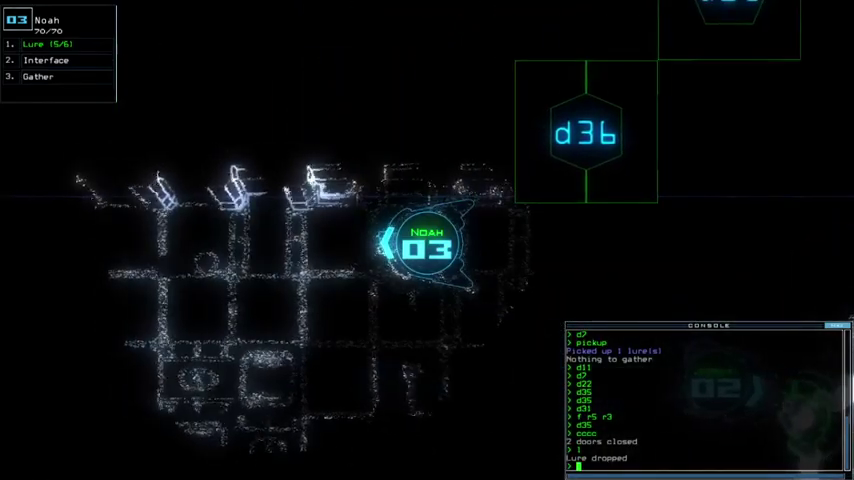
type("d36")
key("Return")
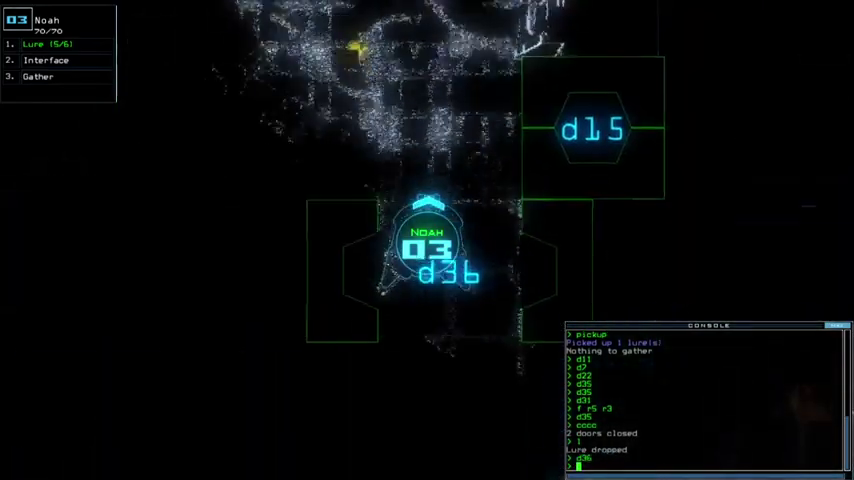
type("g")
key("Return")
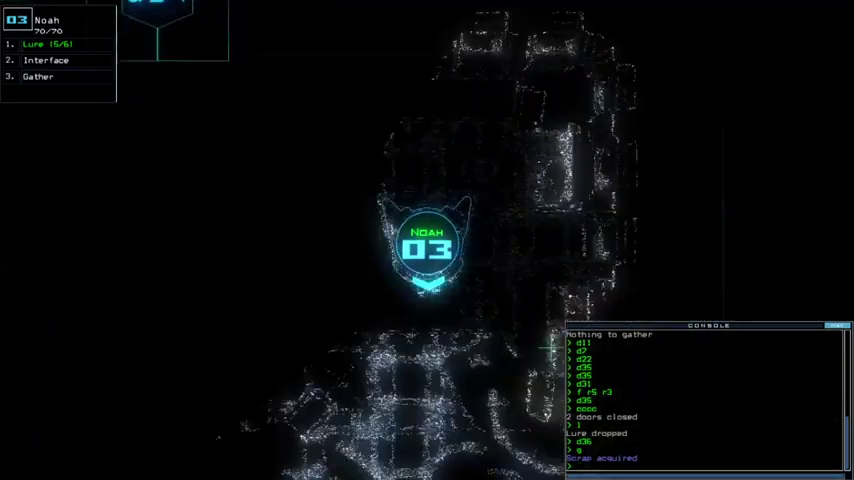
type("g")
key("Return")
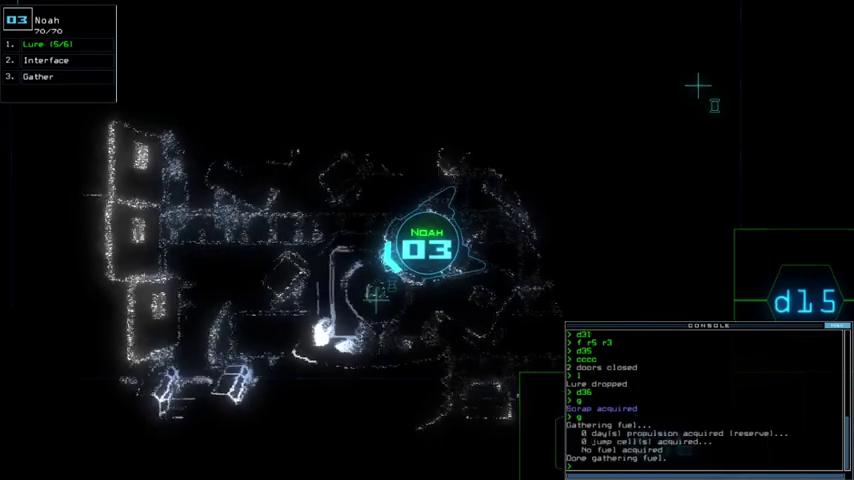
type("d36")
- Toggle door d36, head toward room r9, and open door d20 for Noah
key("Return")
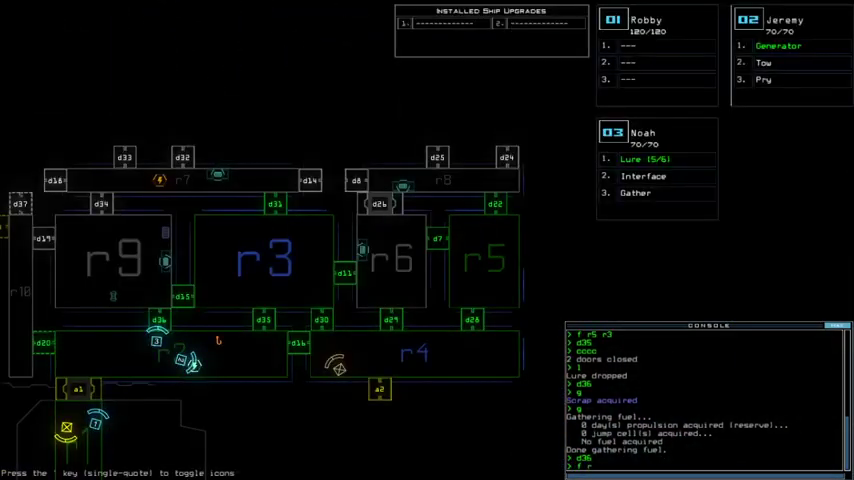
type("9")
key("Return")
type("d20")
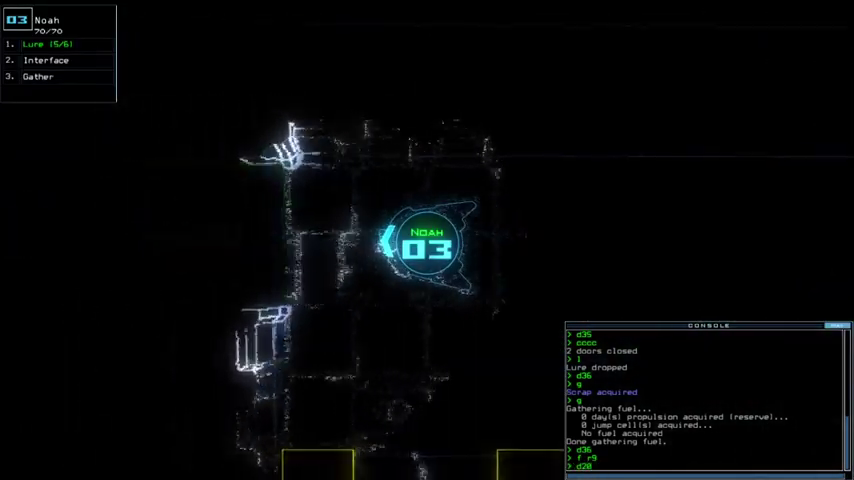
key("Return")
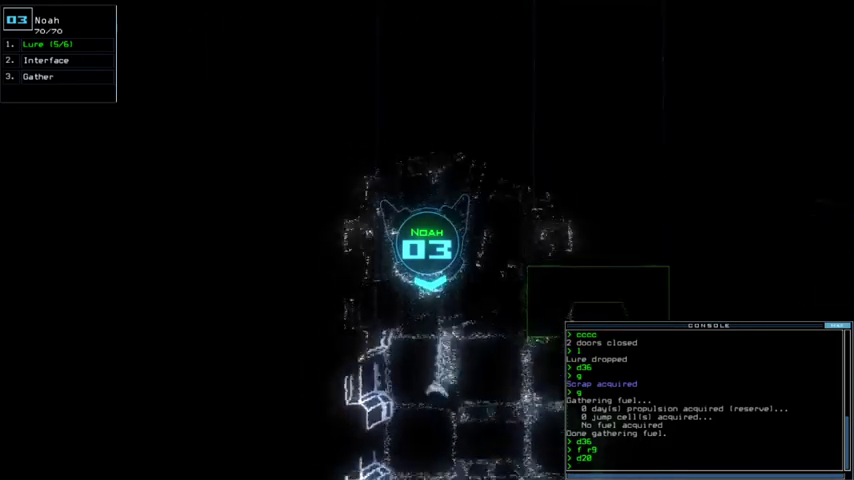
key("Tab")
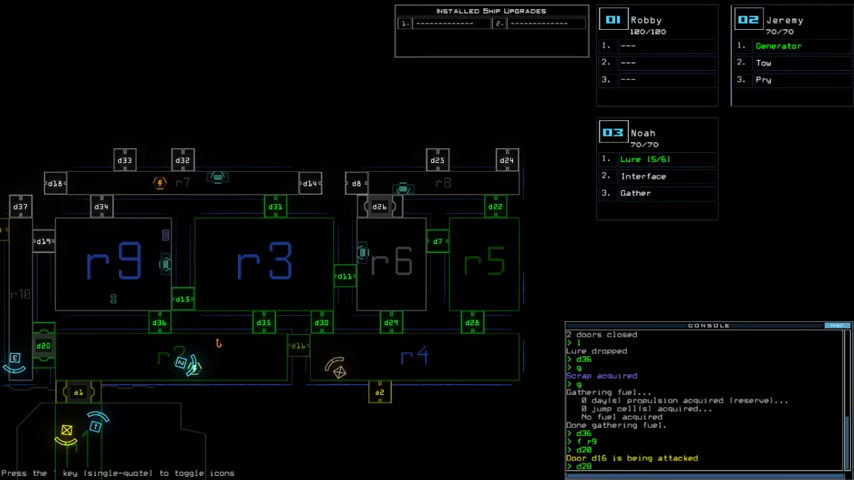
key("Tab")
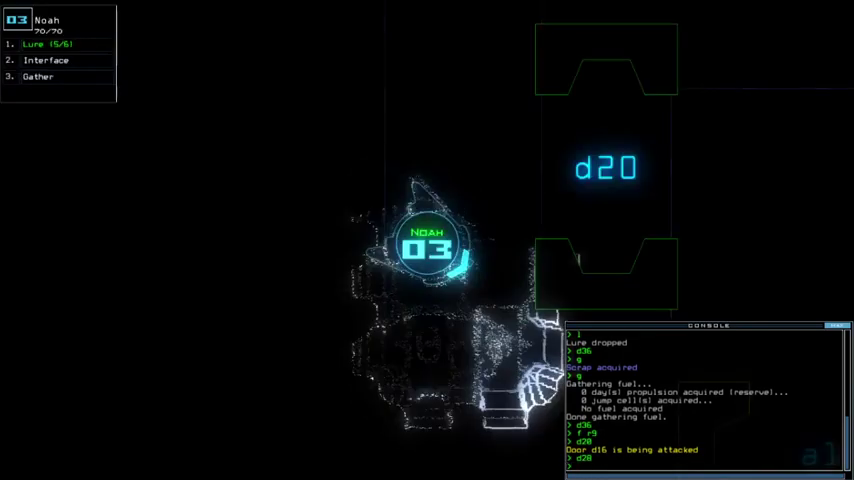
type("d20")
key("Return")
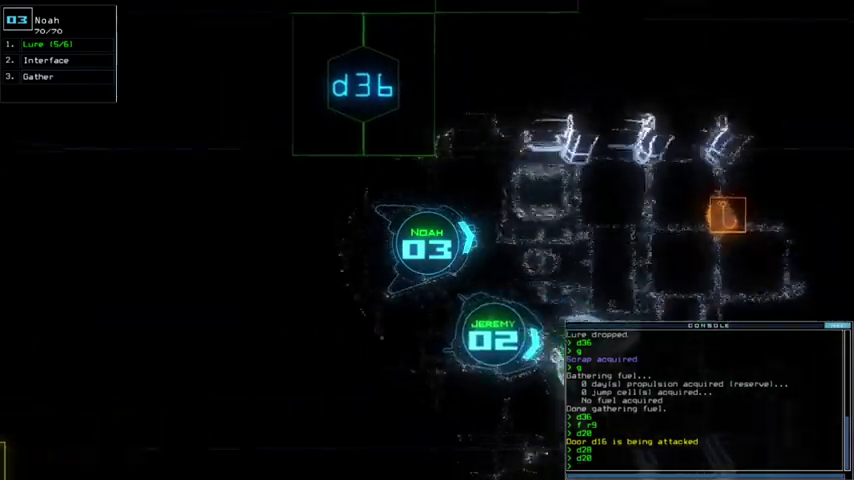
type("pickup")
- Recover Noah's dropped lure and issue the order targeting rooms r6 and r8
key("Return")
key("Tab")
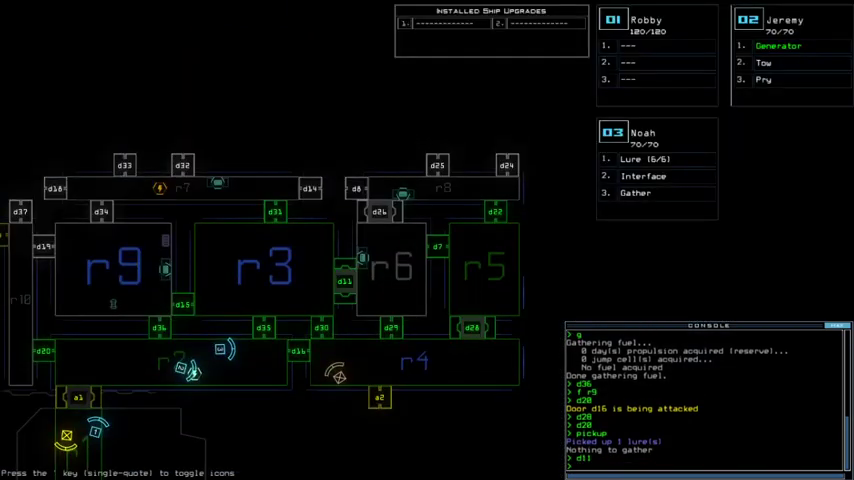
type("r8")
key("Return")
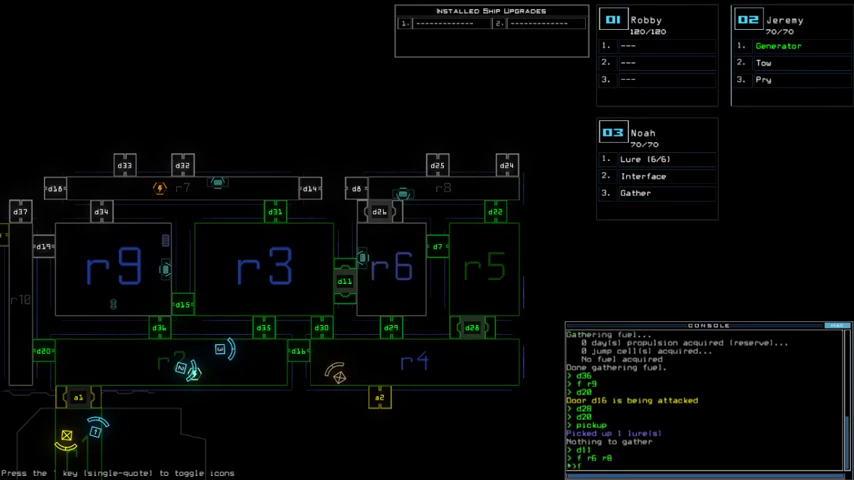
key("Tab")
key("Tab")
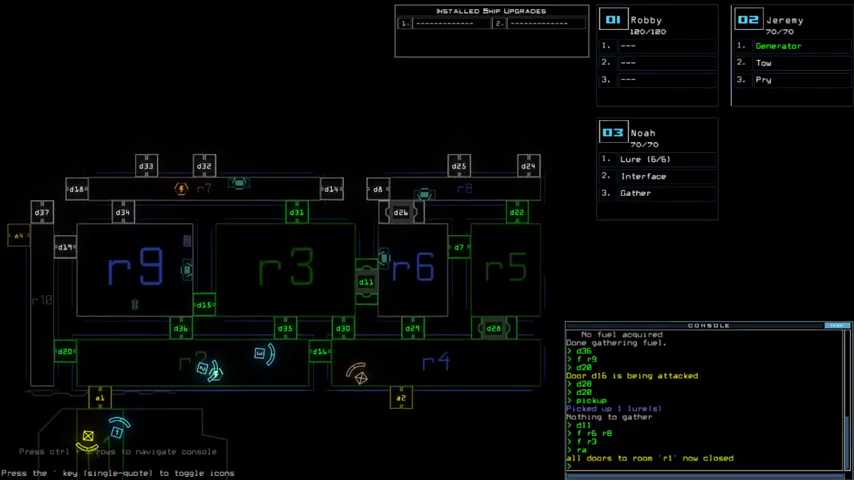
type("d35")
- Toggle doors d35, d11 and d31, moving Noah through d35
key("Return")
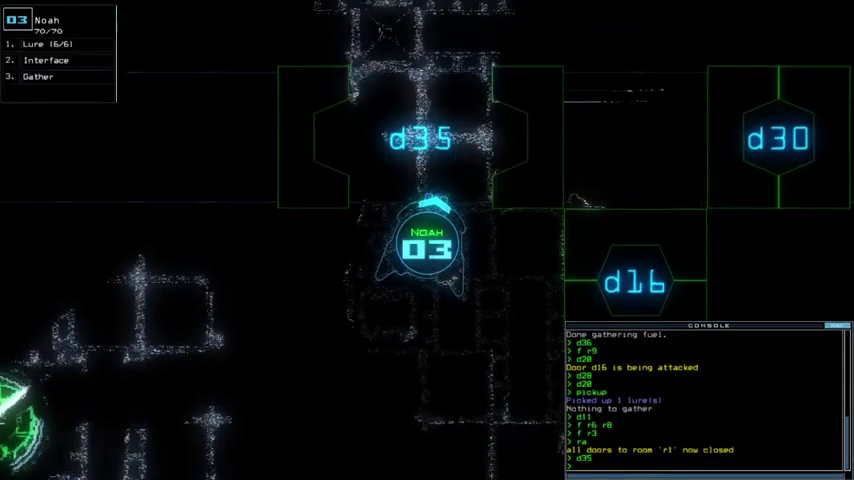
key("Up")
type("d3")
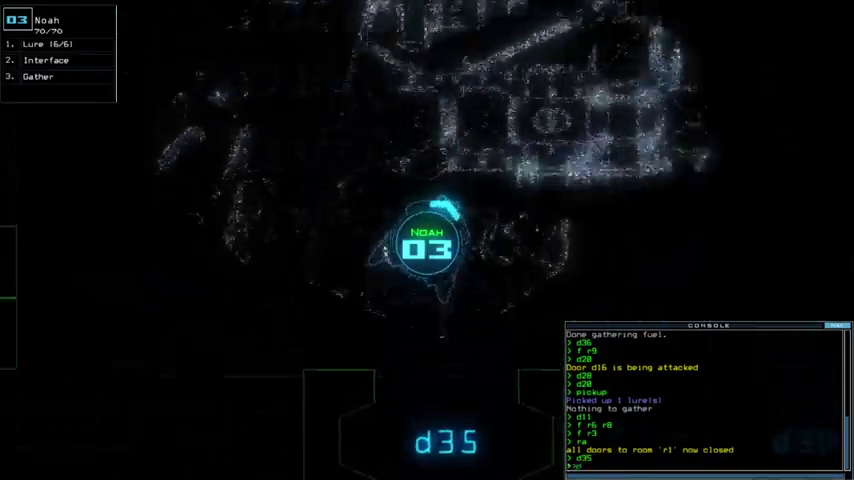
type("5")
key("Return")
key("Right")
type("d11")
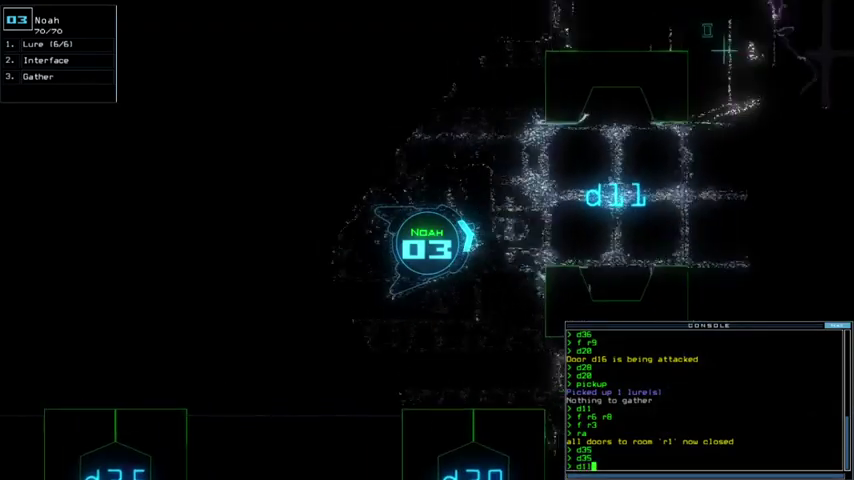
key("Return")
key("Tab")
key("Tab")
key("Up")
type("d31")
key("Return")
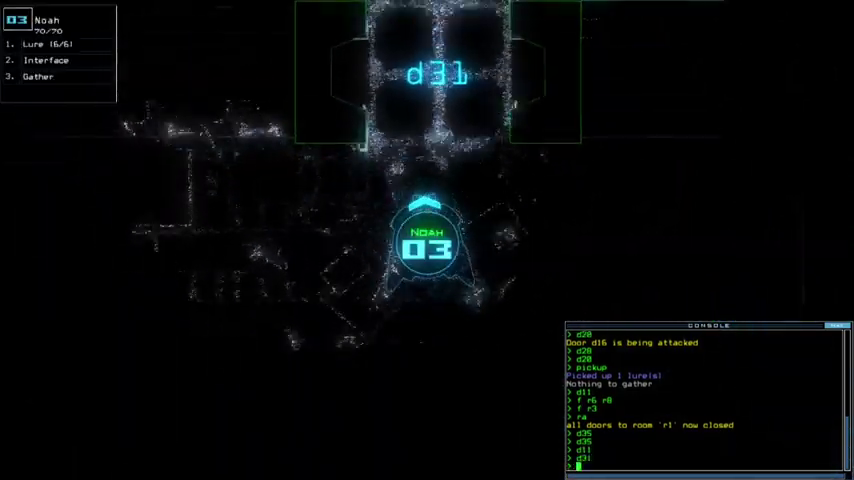
- Have Jeremy switch off the generator, then move him up and left along the corridor
key("Tab")
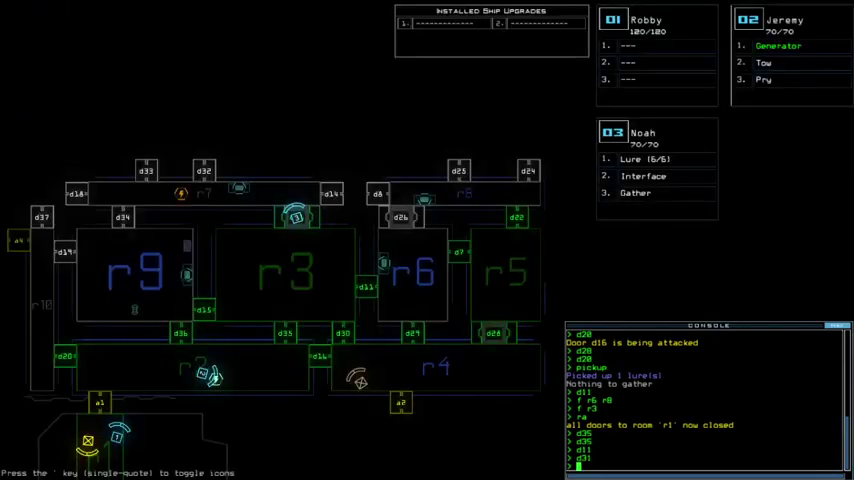
key("Tab")
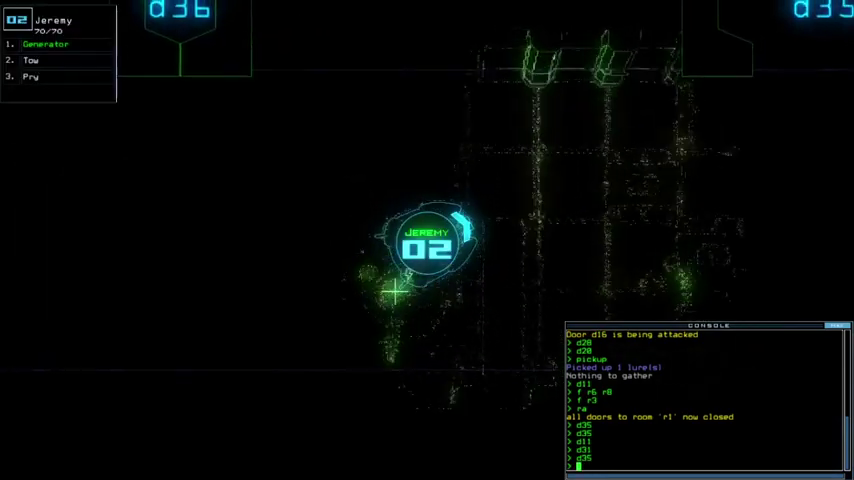
key("1")
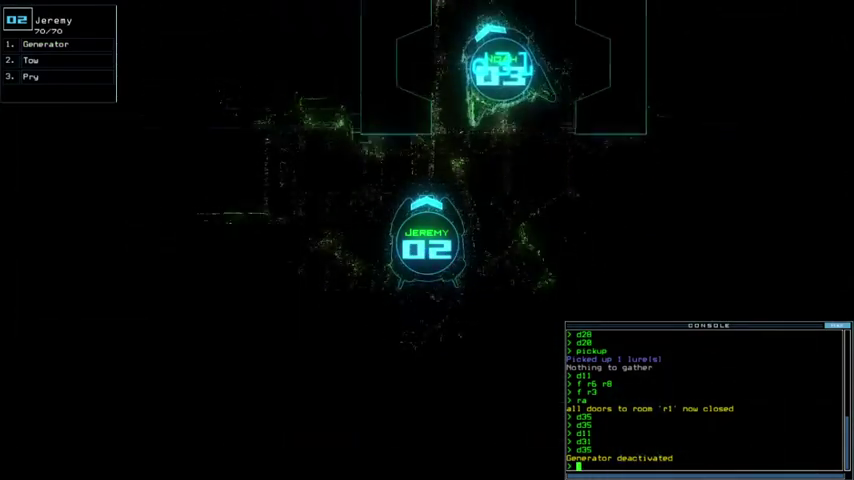
key("3")
key("2")
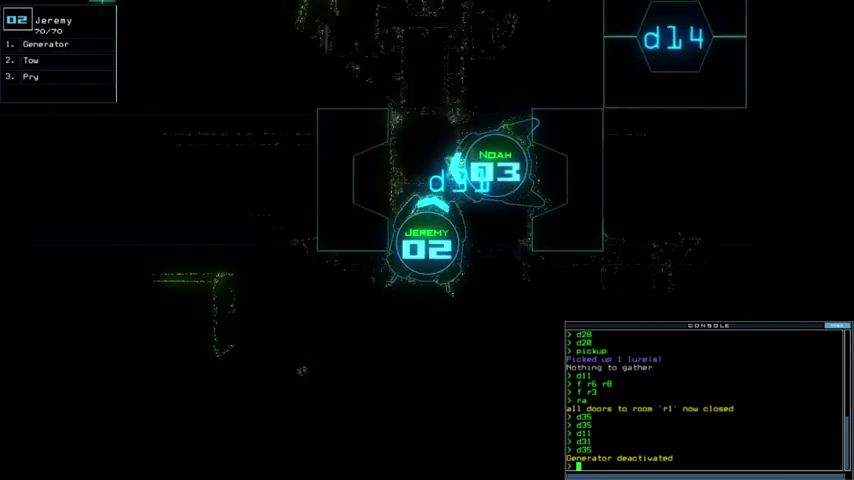
key("Up")
key("Left")
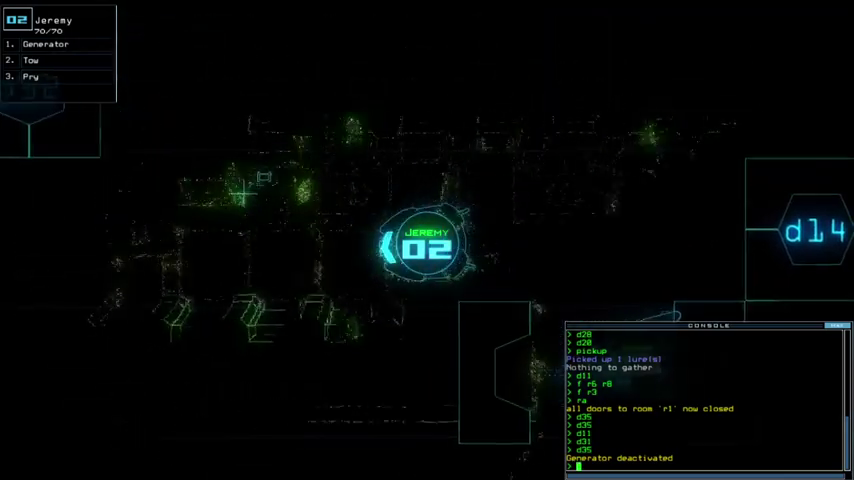
type("navigate 3")
- Send Noah to room r7, restart the generator and close the doors near the drone
key("Return")
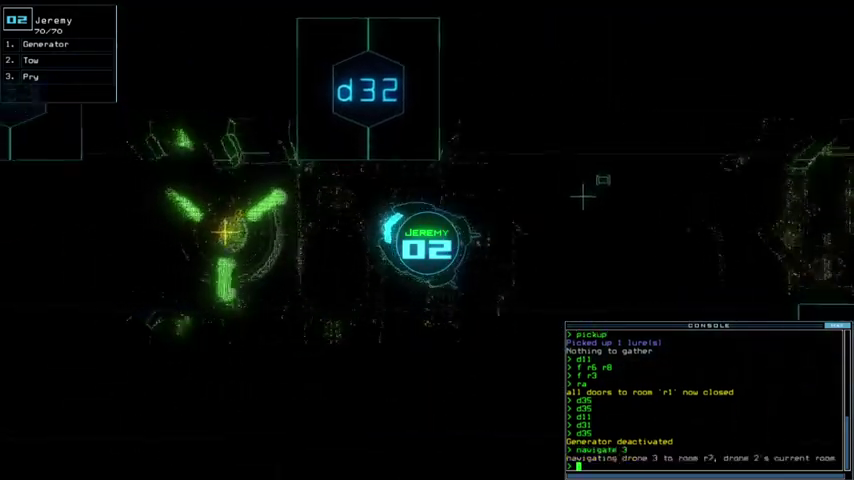
type("generator")
key("Return")
key("Tab")
key("Tab")
key("Tab")
type("cccc")
key("Return")
key("Tab")
type("i3")
- Scan nearby rooms with Noah's interface, cycle room r7's doors, and head toward r14
key("Return")
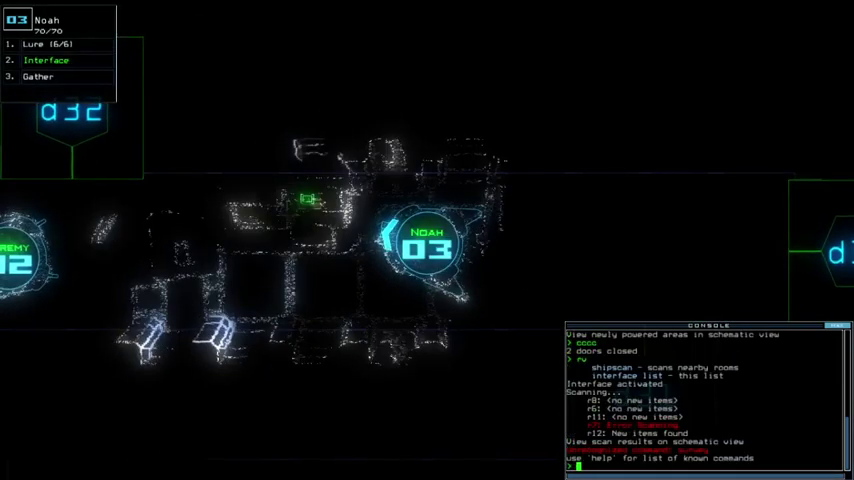
key("Tab")
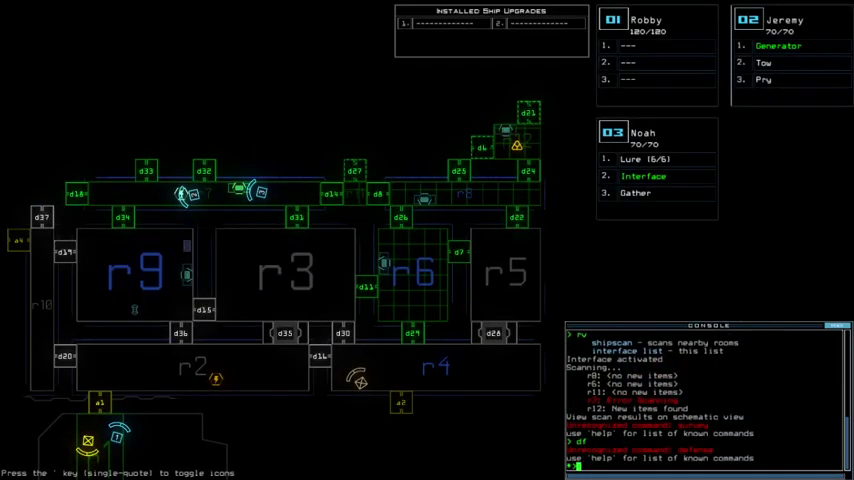
key("Tab")
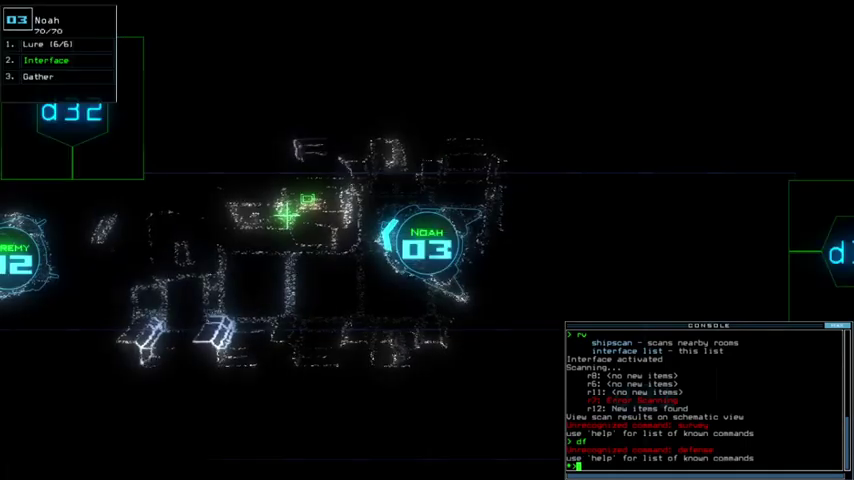
type("7")
key("Return")
key("Tab")
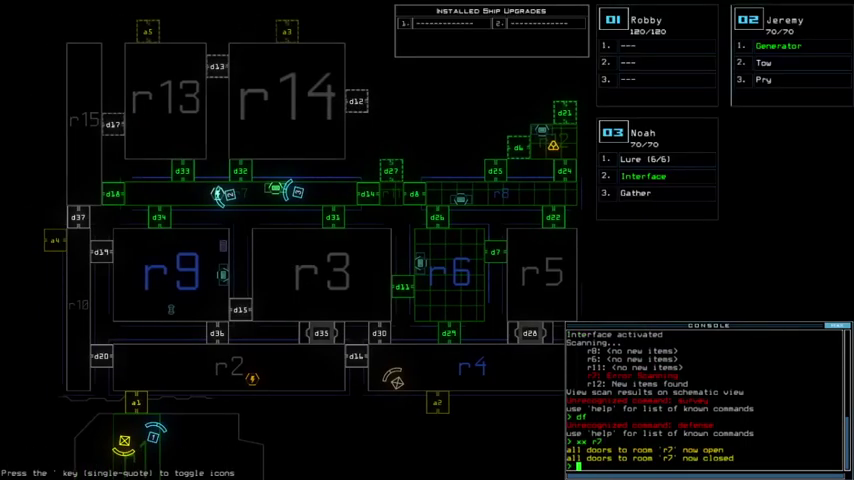
key("Tab")
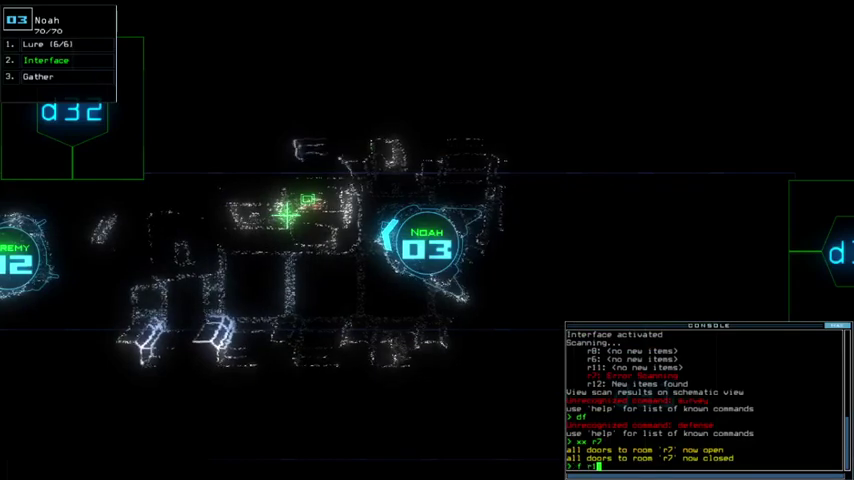
type("4")
key("Return")
key("Tab")
key("Tab")
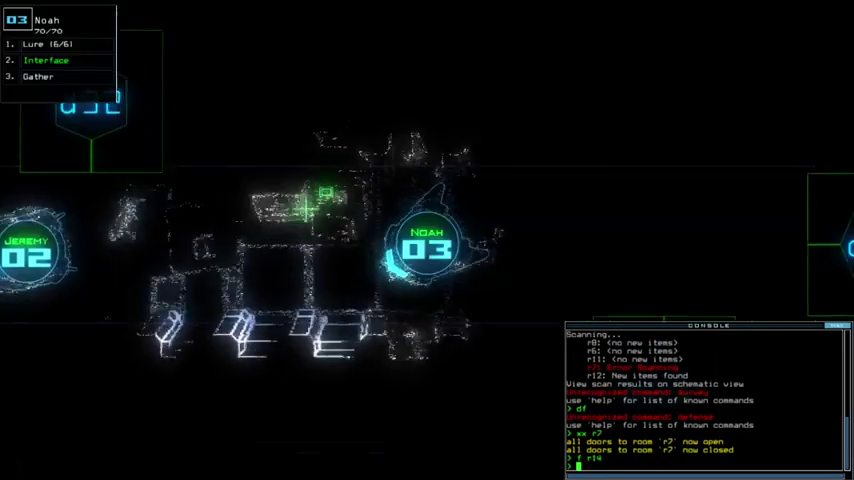
- Switch the interface off, return control to Noah and pause the game
key("2")
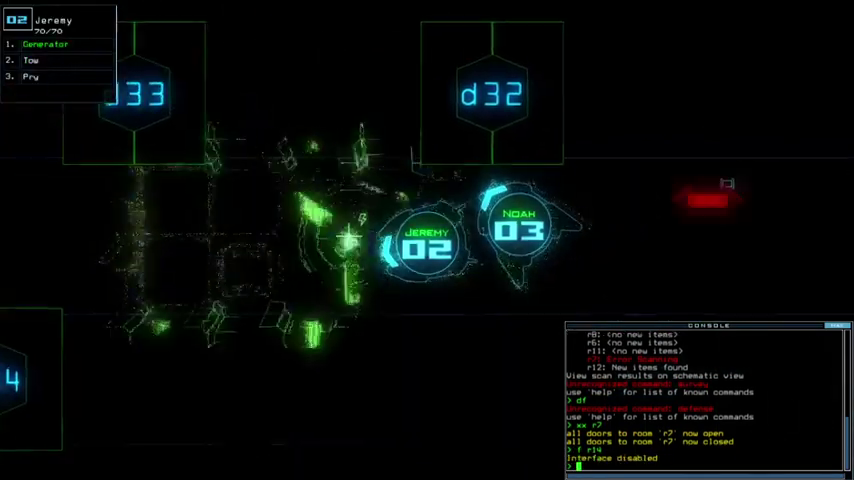
key("3")
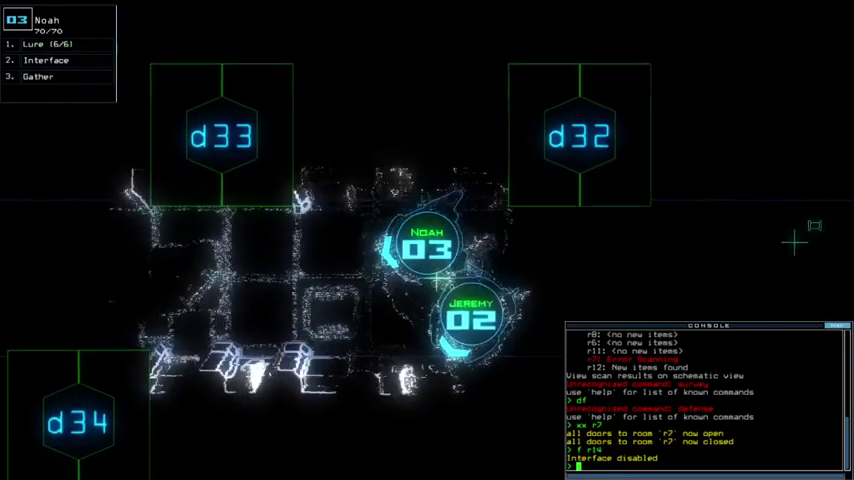
key("Escape")
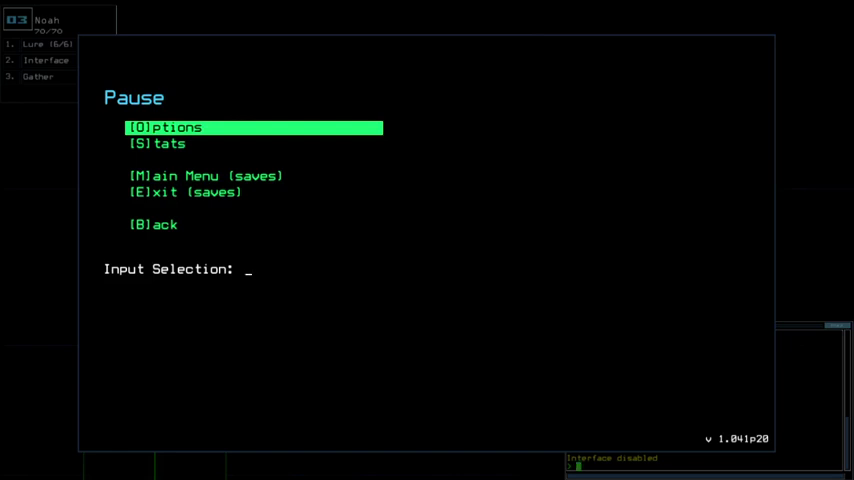
- Resume the game, drop a lure from drone 03, send it through d18 and gather scrap
key("Escape")
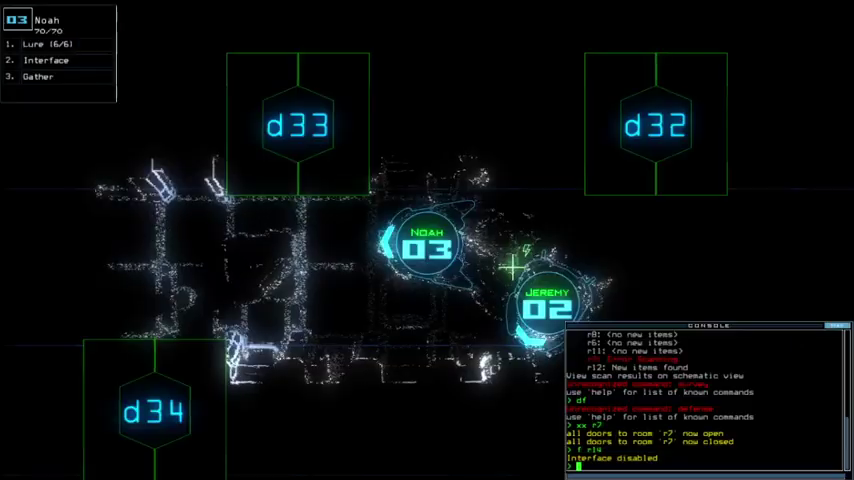
key("Tab")
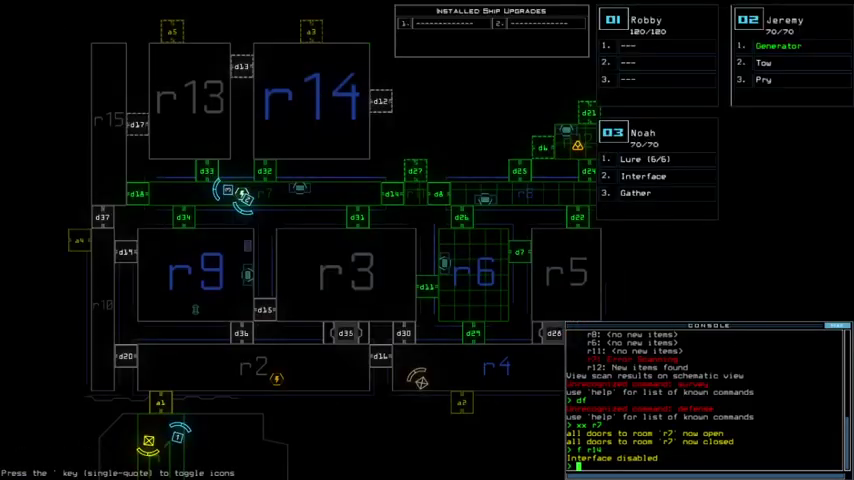
key("Tab")
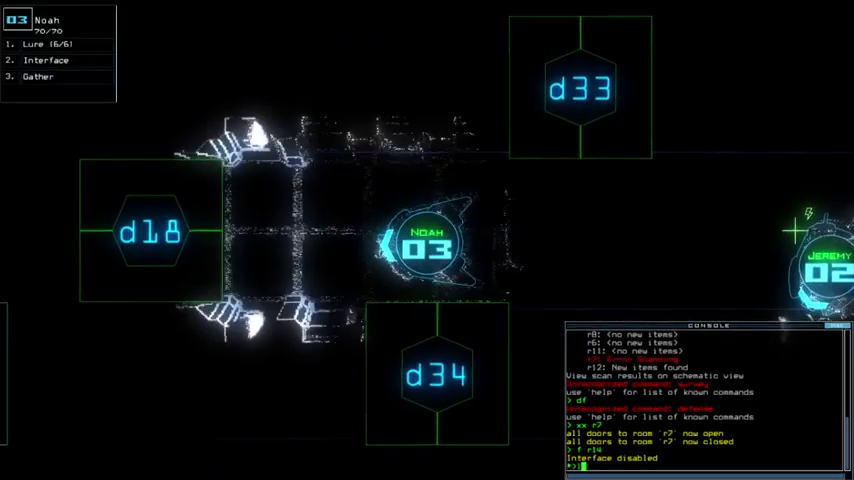
type("l")
key("Return")
key("Tab")
key("Tab")
type("d3")
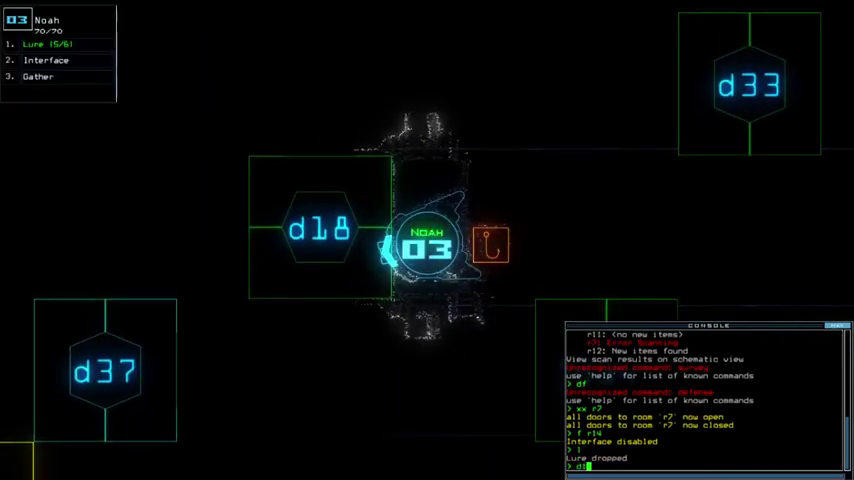
key("Return")
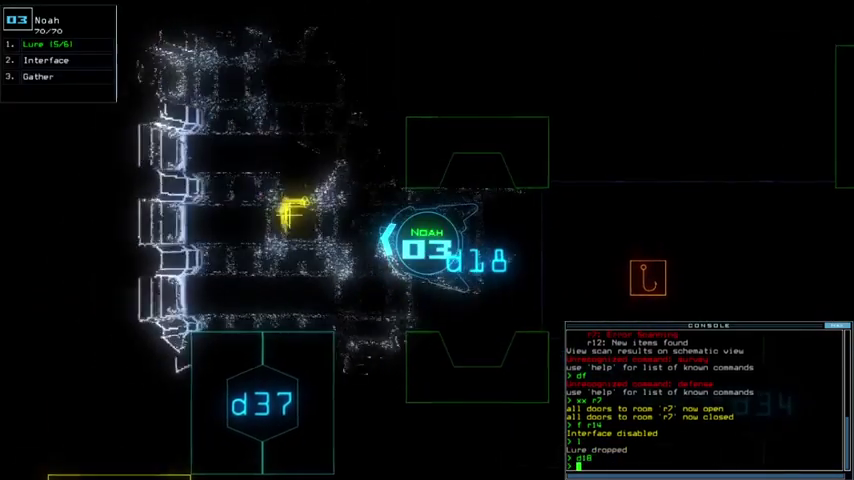
type("g")
key("Return")
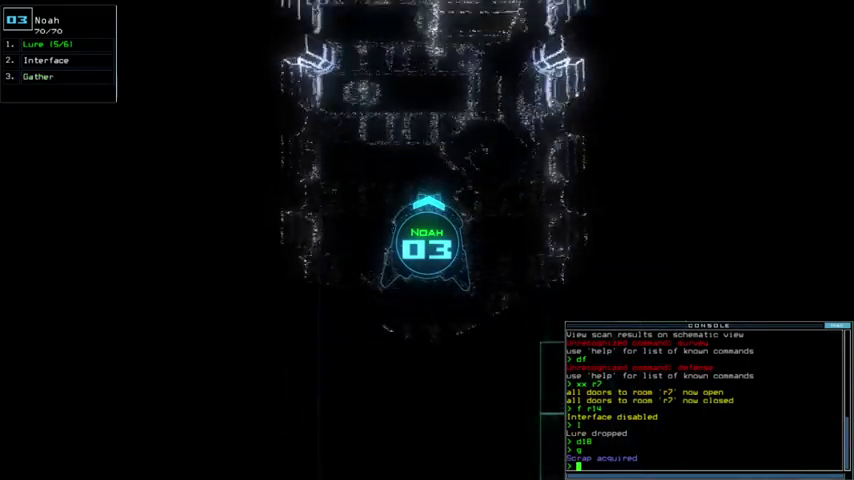
type("te")
- Check the mission time, glance through drone 01's camera, and drive drone 03 onward
key("Return")
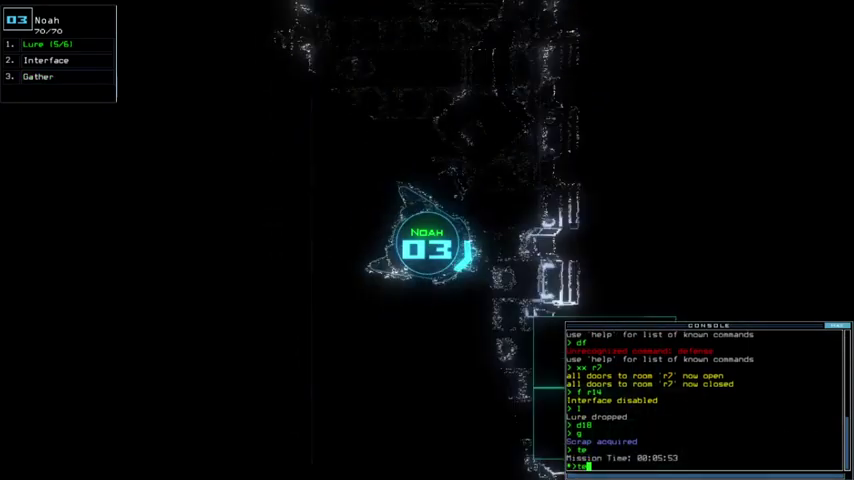
key("Return")
type("te")
key("Return")
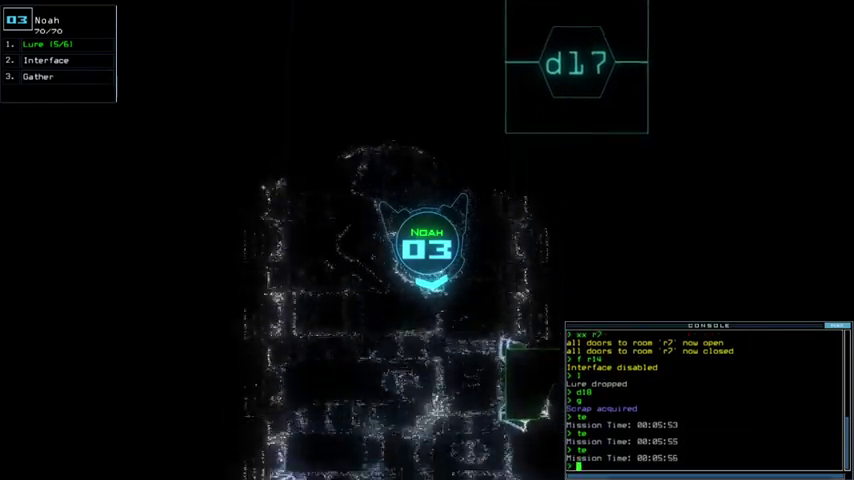
key("Tab")
key("F1")
key("F3")
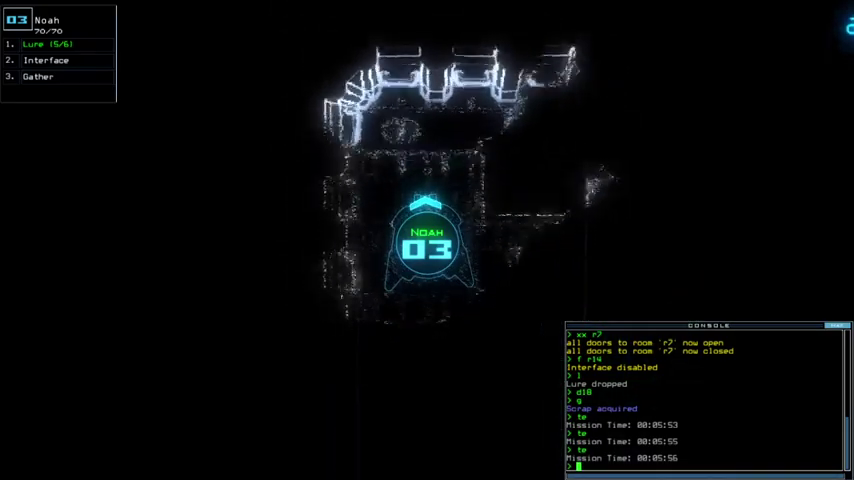
key("Up")
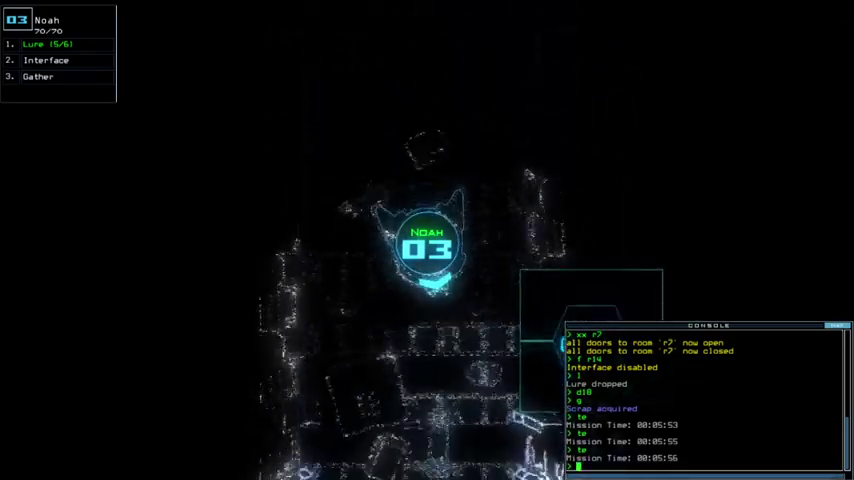
key("Up")
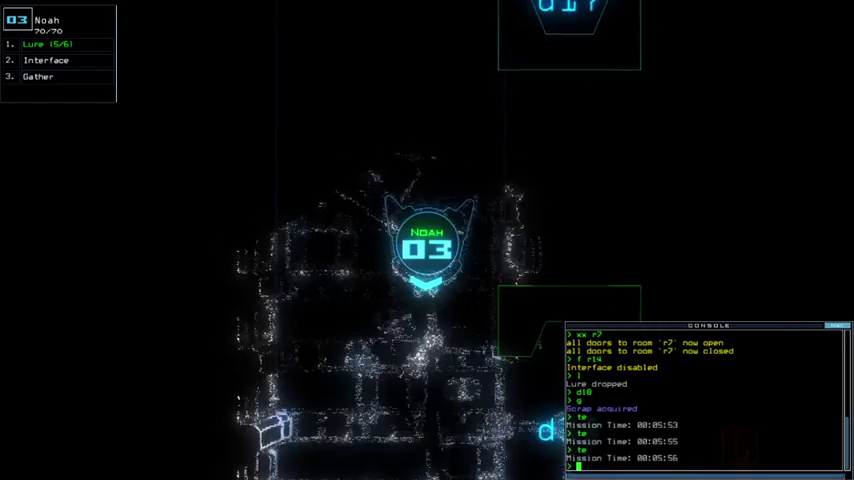
type("d38")
- Send drone 03 through d18 and d33, explore the next room, and drive back past d33
key("Return")
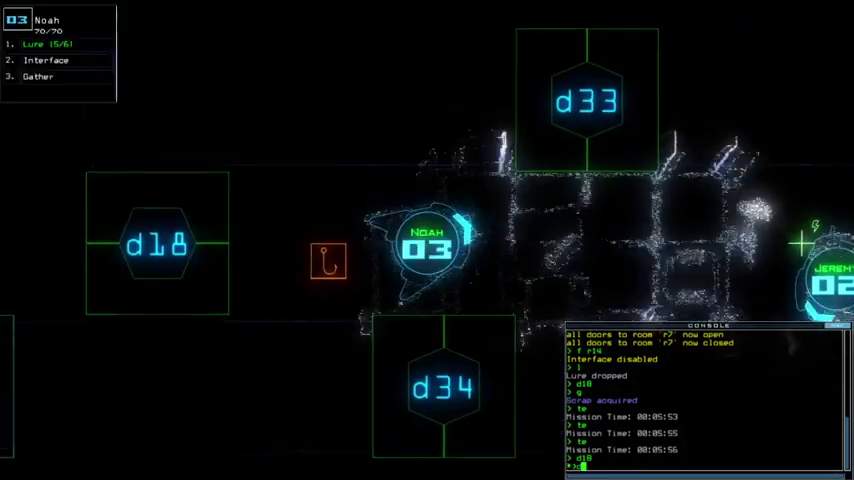
type("d33")
key("Return")
key("Up")
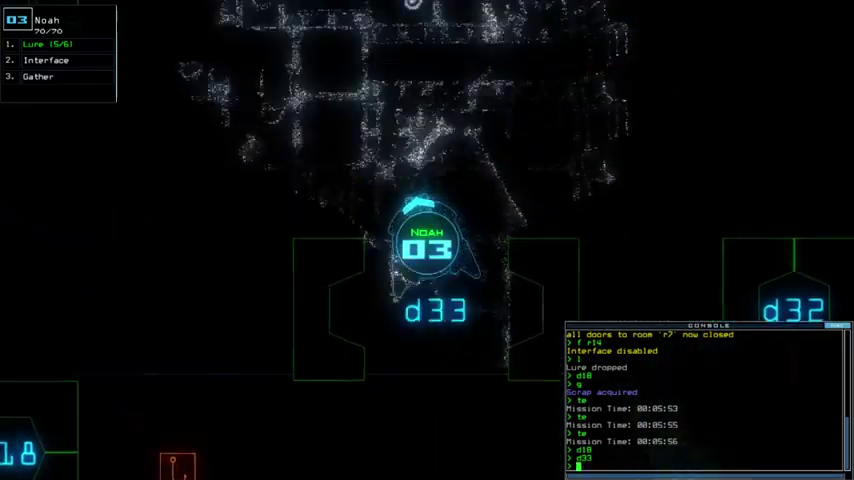
key("Up")
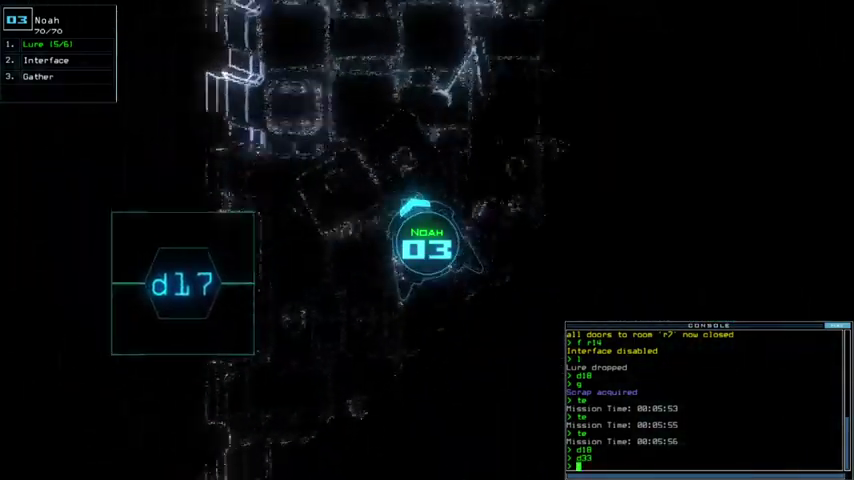
key("Right")
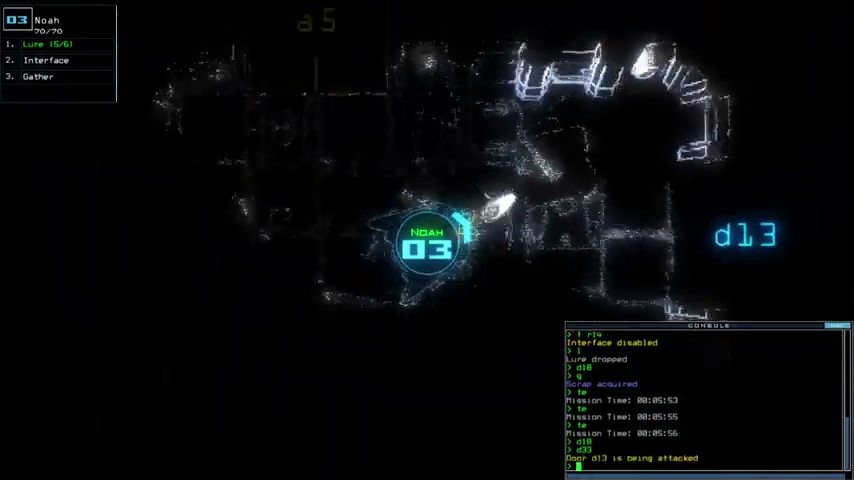
key("Down")
key("Tab")
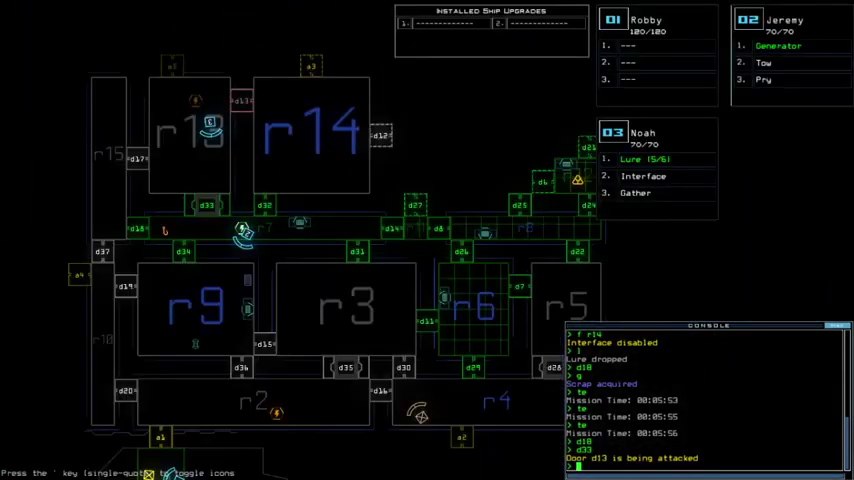
key("Tab")
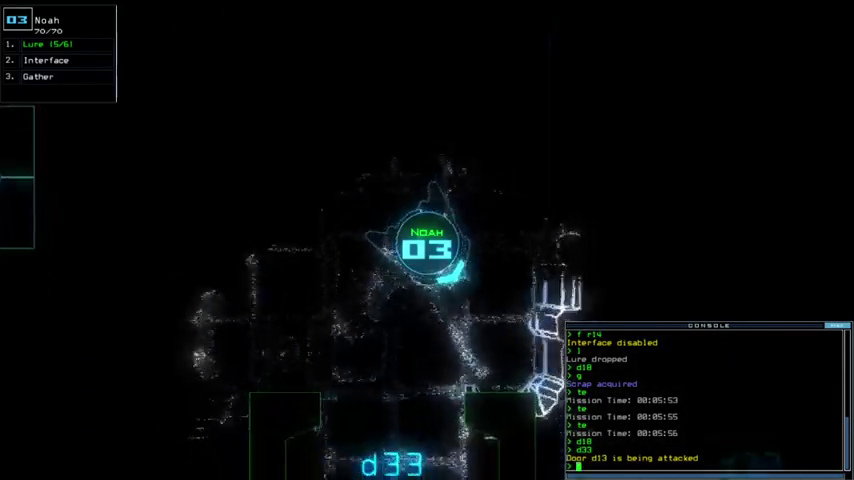
key("Down")
type("d33")
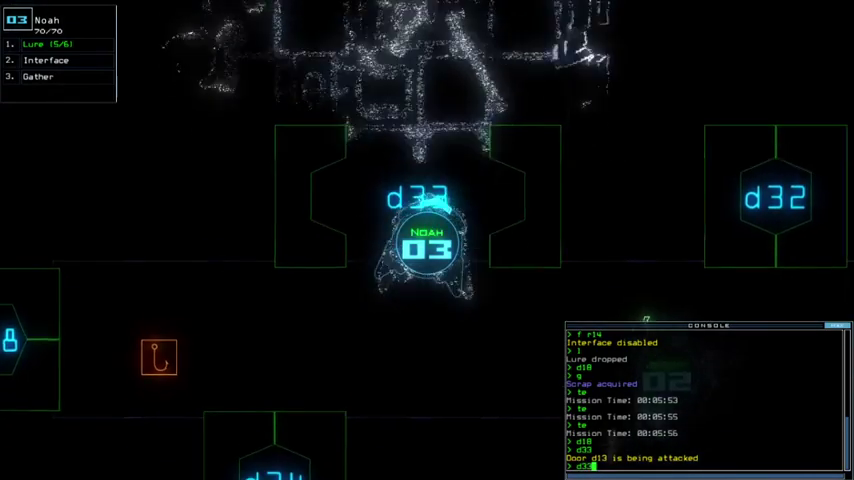
- Recover drone 03's lure, close the door beside drone 02, and send drone 03 to r13
key("Return")
type("pickup")
key("Return")
key("Tab")
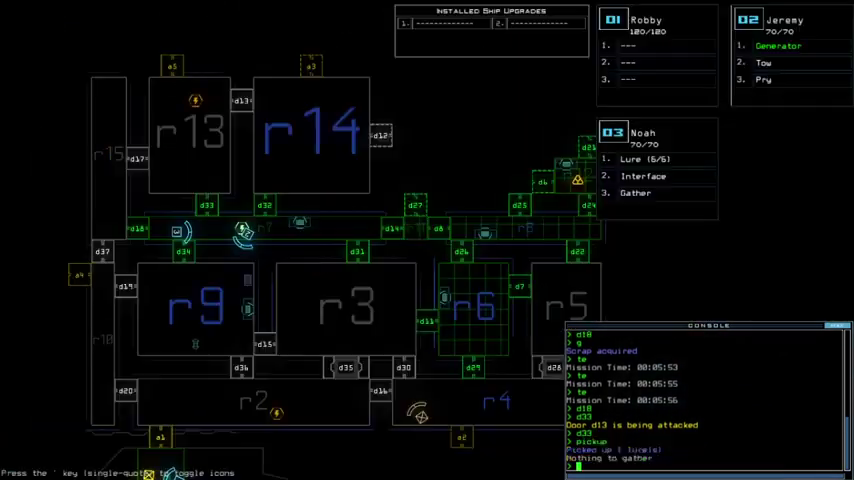
key("2")
type("co")
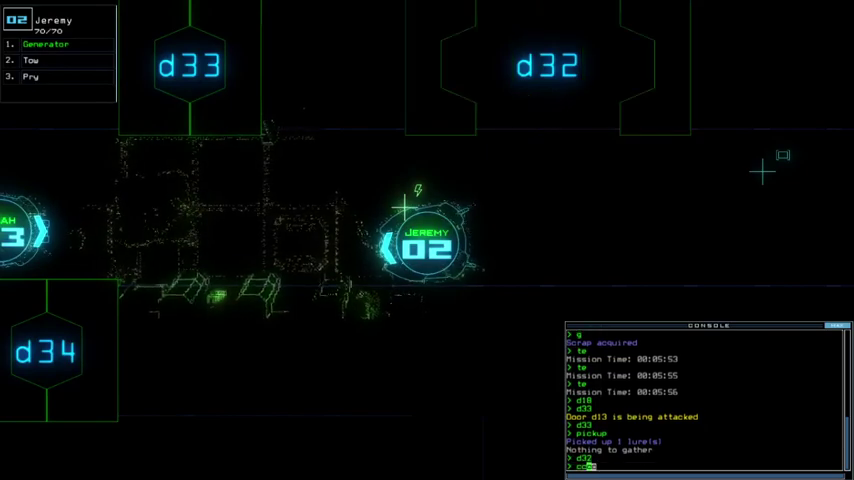
key("Return")
key("3")
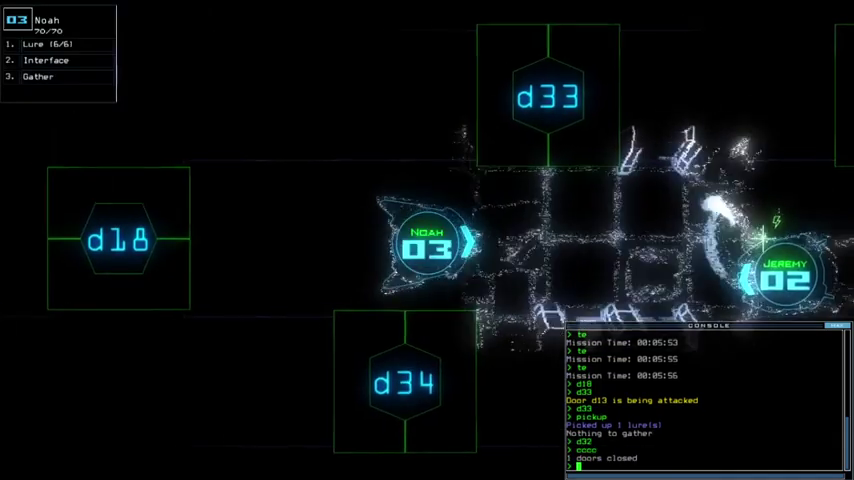
scroll(427, 240, "down", 5)
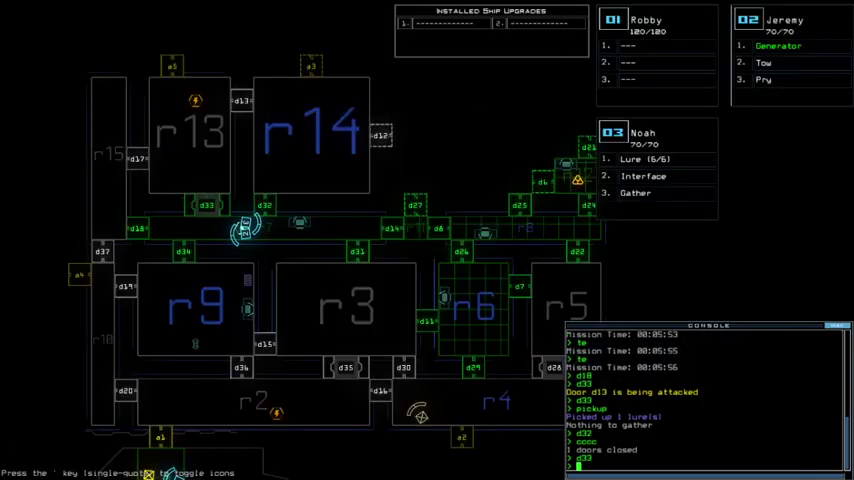
type("2")
type("navigate")
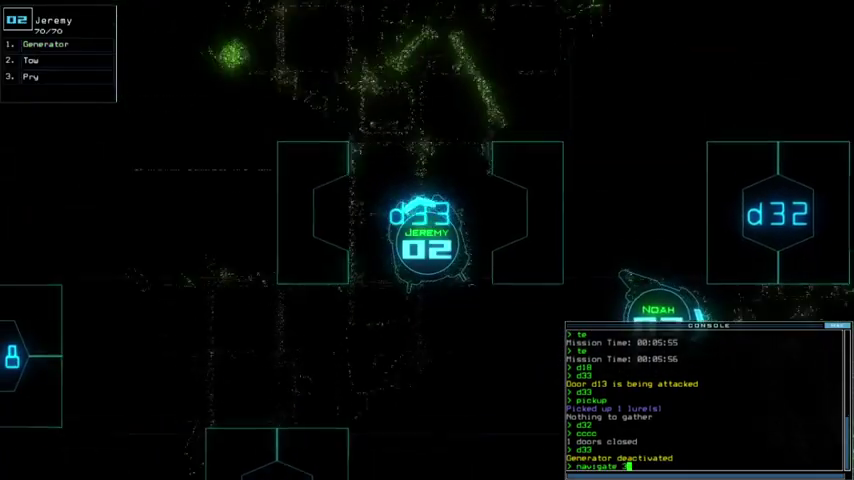
type(" 3")
key("Return")
type("generator")
- Restore generator power and send drone 03 to d17, closing the surrounding doors
key("Return")
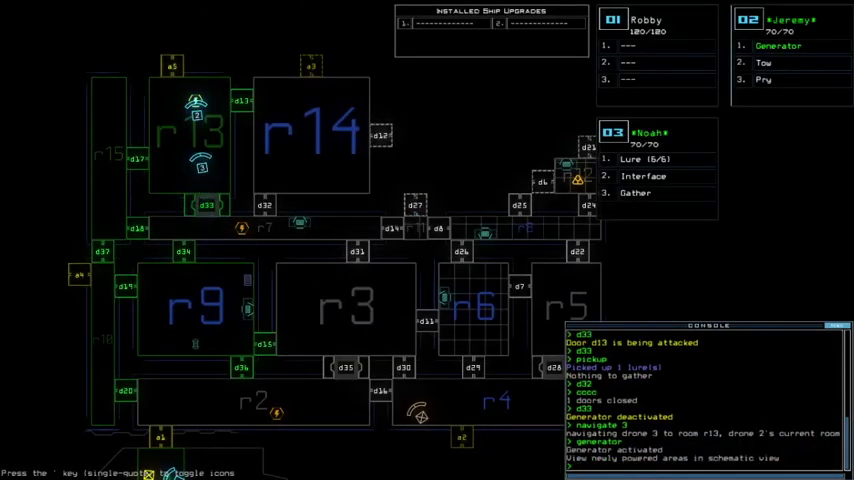
type("3")
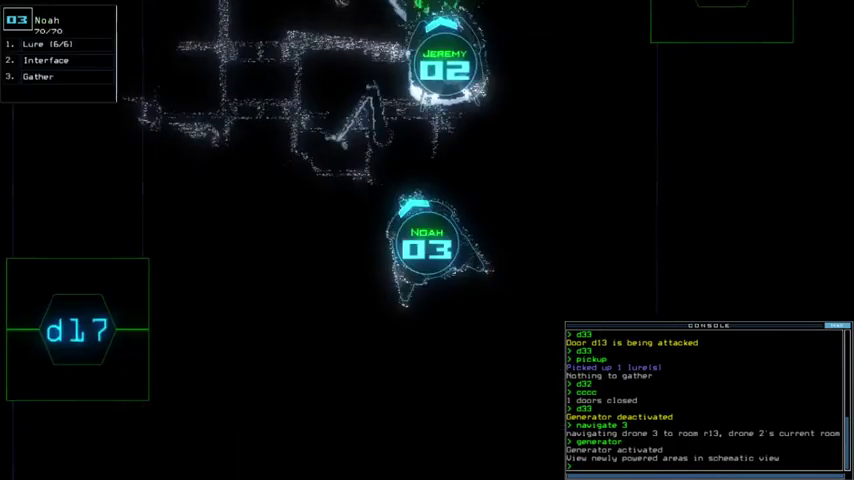
type("c")
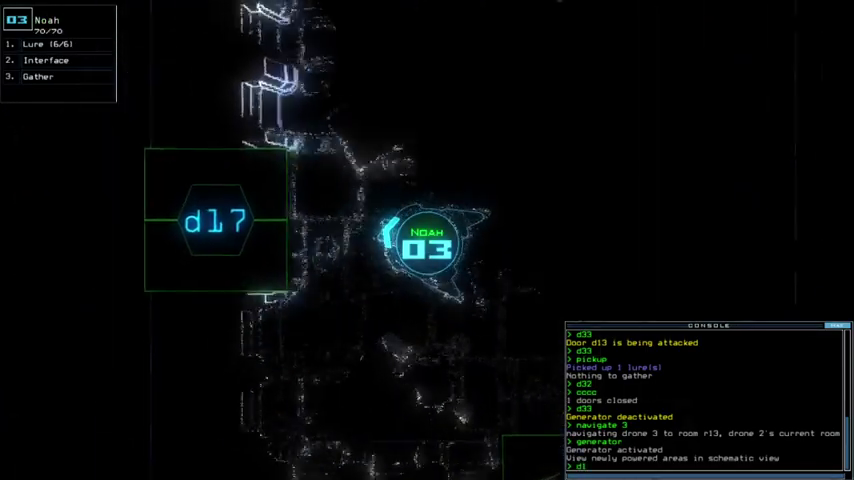
type("17")
key("Return")
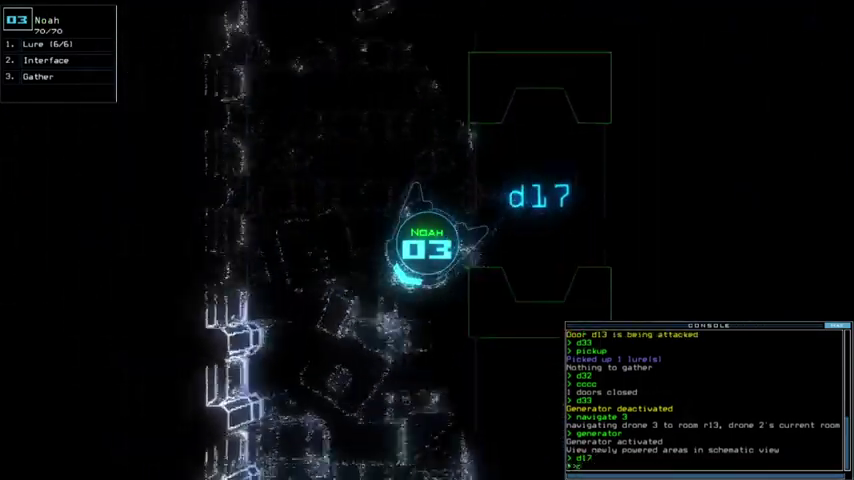
type("cccc")
key("Return")
type("d")
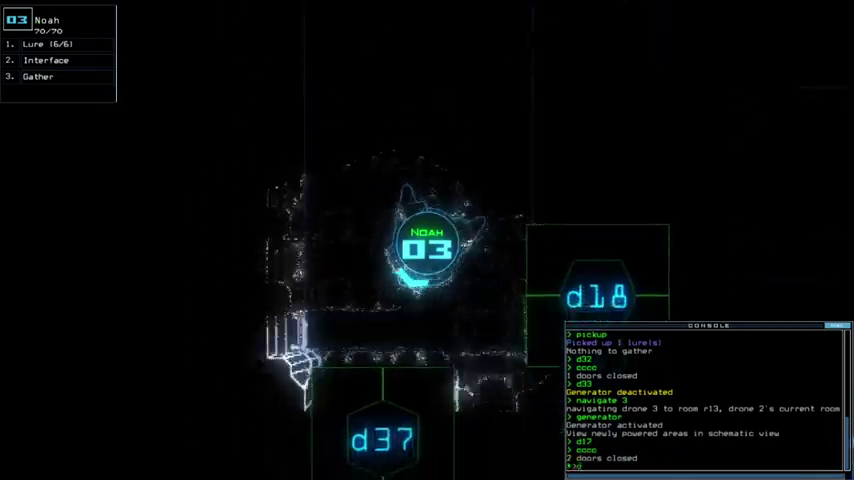
type("37")
- Send drone 03 to d37, drop a lure there, and route it to door d19
key("Return")
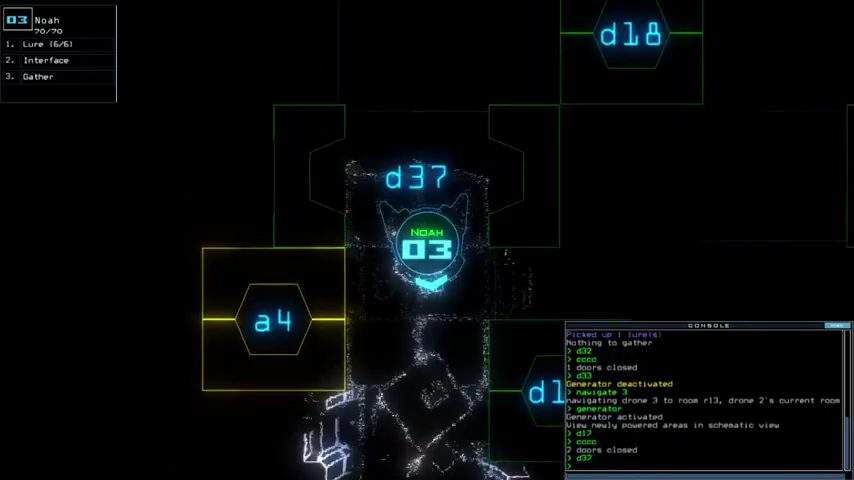
type("1")
key("Return")
key("Tab")
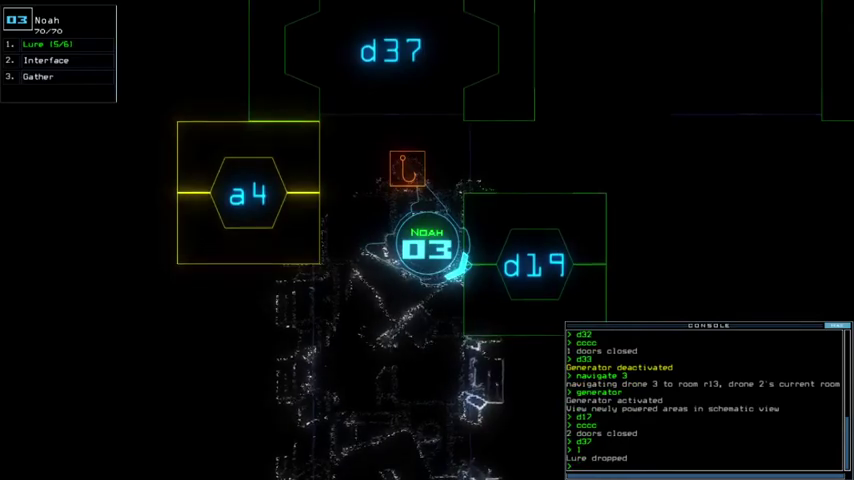
type("19")
key("Return")
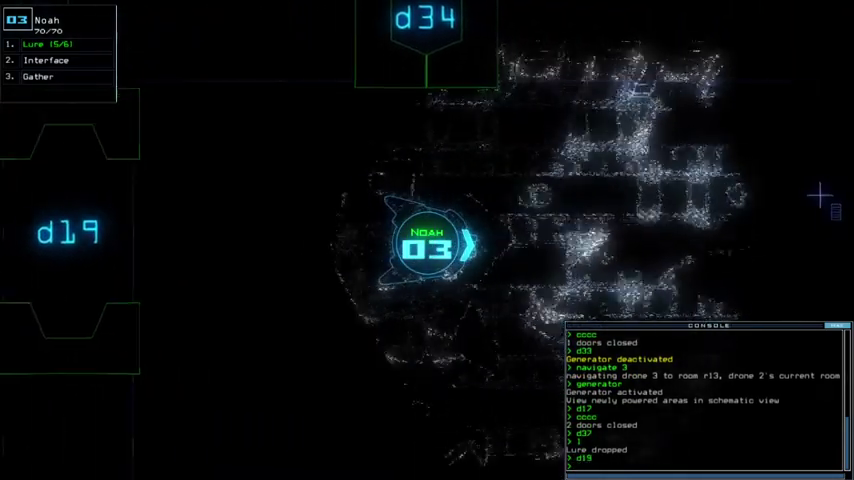
type("na")
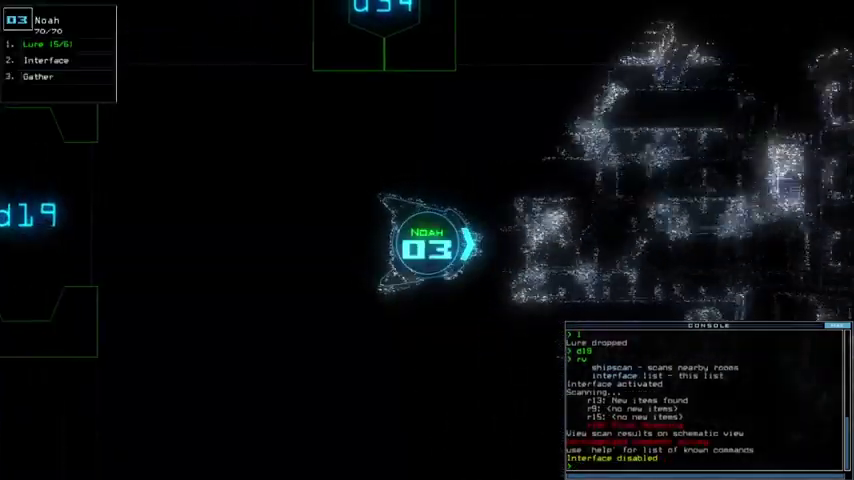
type("d19")
- Return drone 03 to d19, pick the lure back up, and open doors d37 and d17
key("Return")
type("pickup")
key("Return")
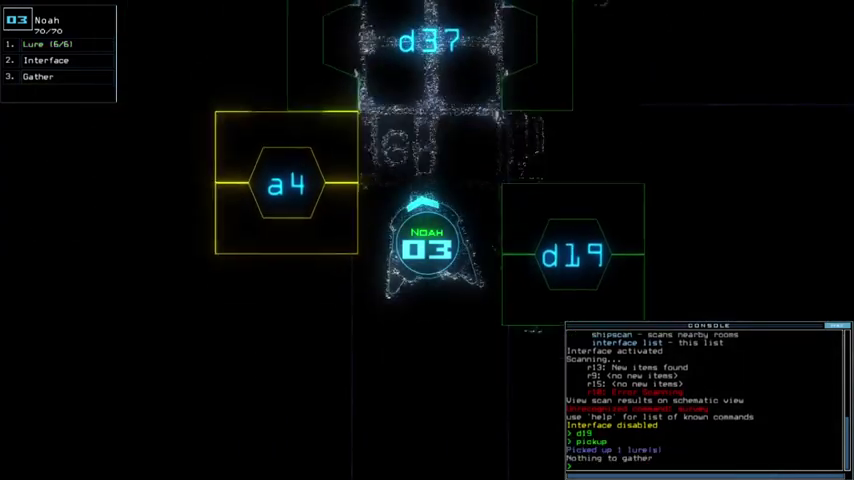
type("7")
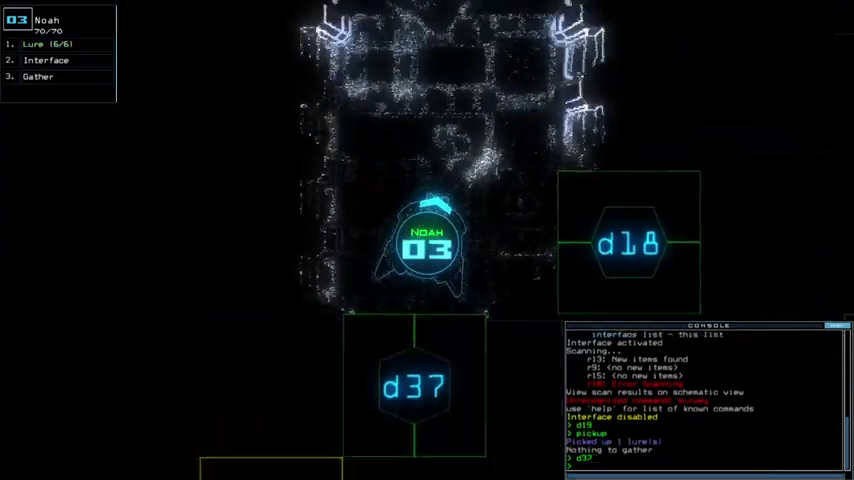
key("Return")
key("1")
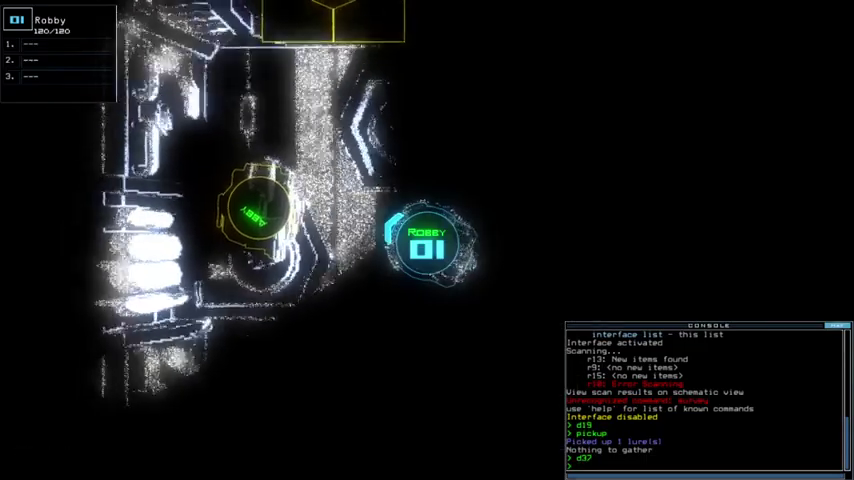
key("3")
type("d1")
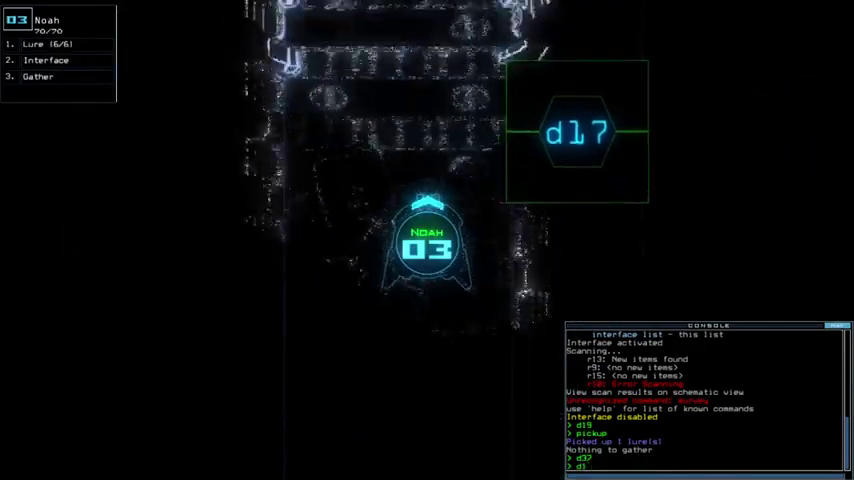
type("7")
key("Return")
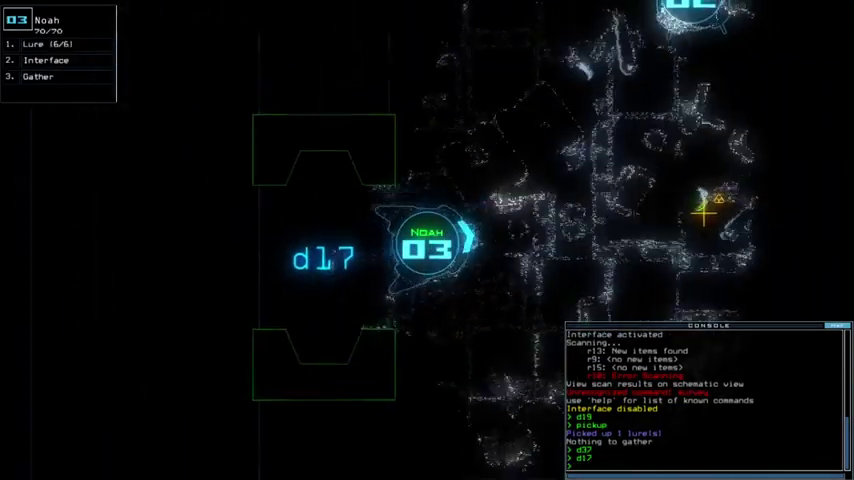
type("g")
- Gather scrap with Noah, close the doors, open d33 and send drone 2 to r7
key("Return")
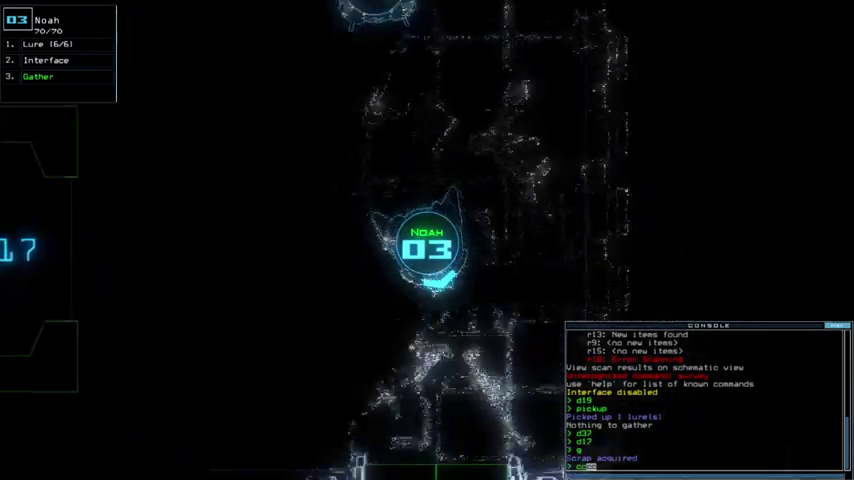
key("Return")
type("d33")
key("Return")
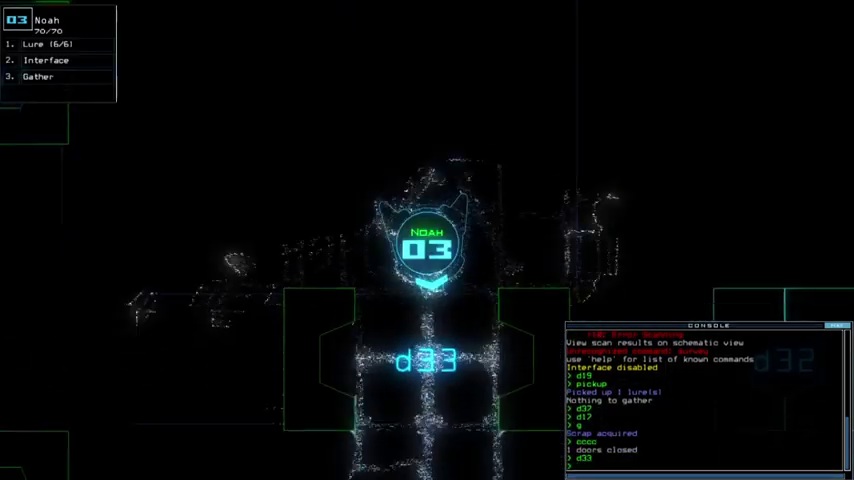
type("navigate 2")
key("Return")
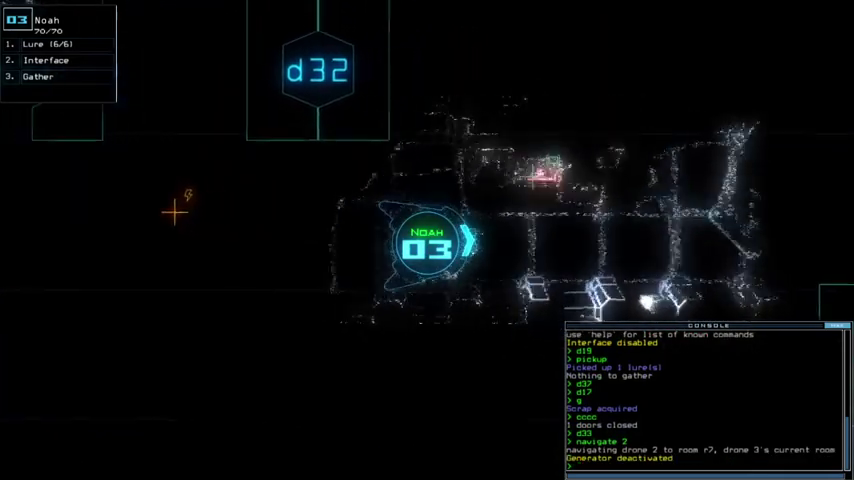
- Issue the command targeting room r5, then open door d14 ahead of Noah
key("Tab")
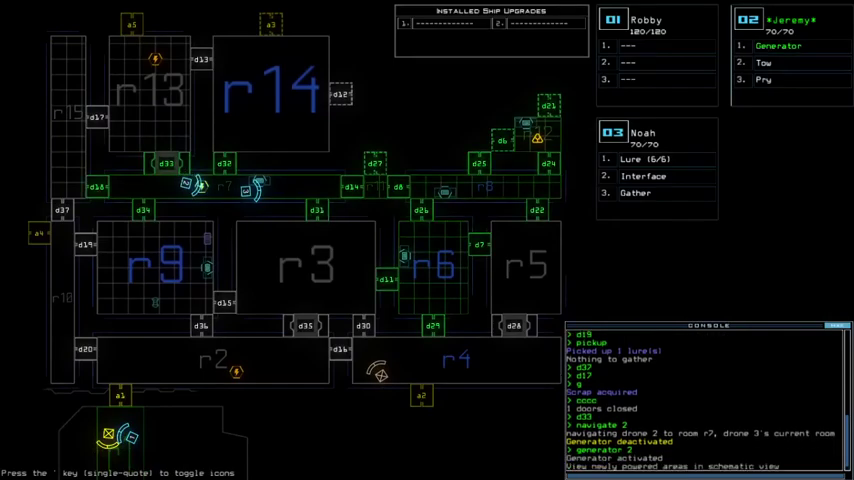
type("5")
key("Return")
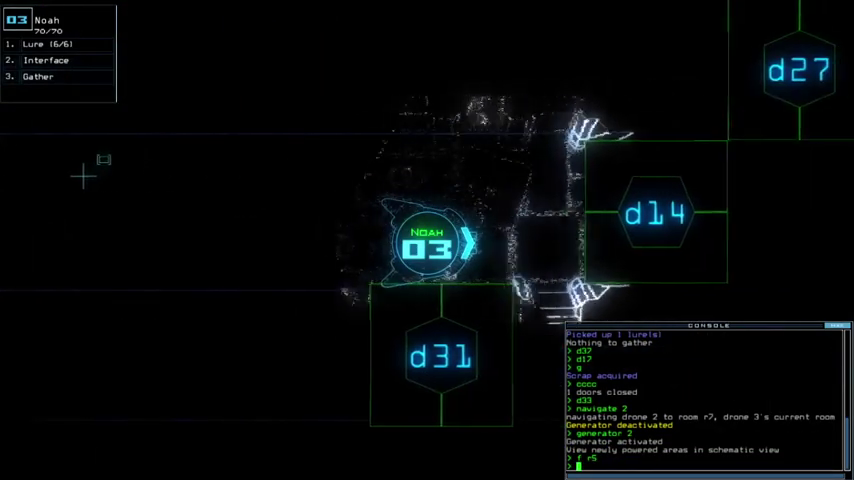
key("Tab")
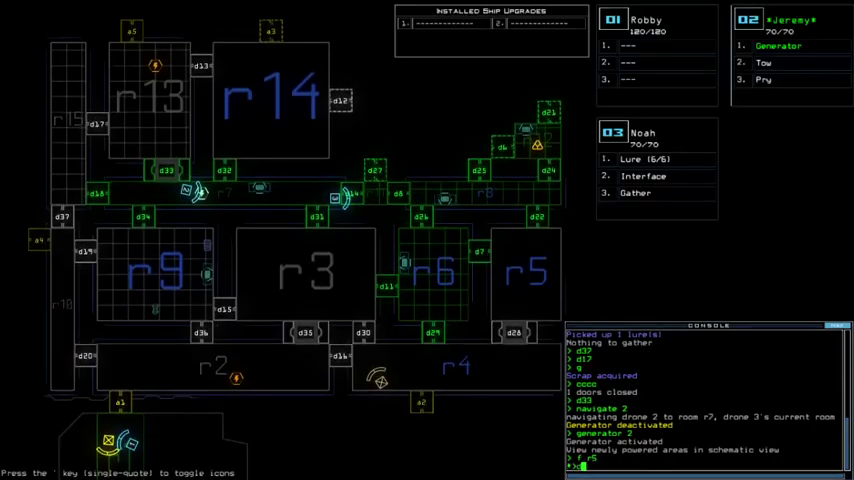
key("2")
key("3")
type("d14")
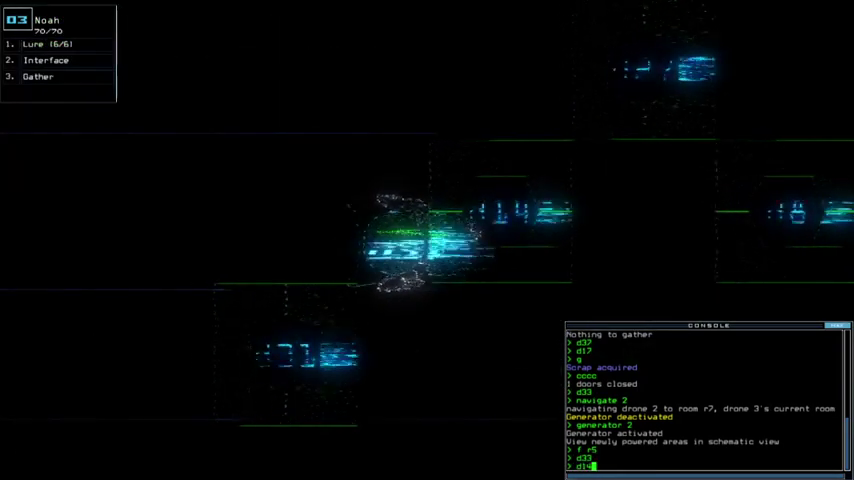
type("4")
key("Return")
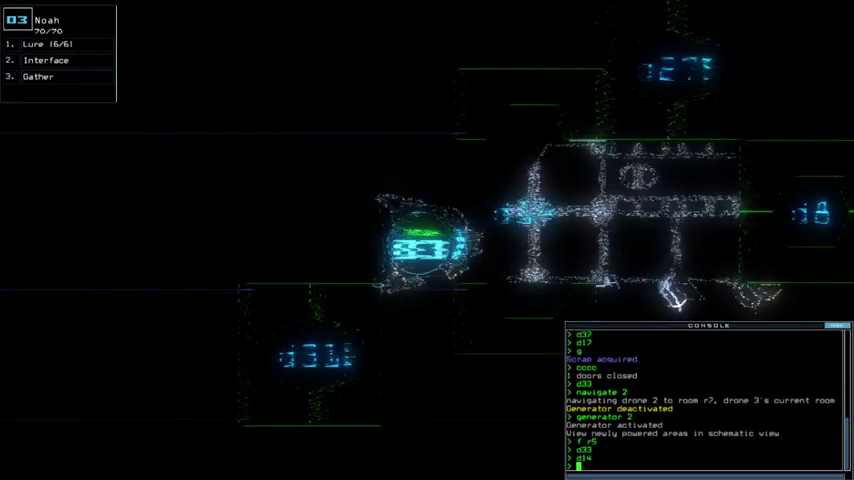
key("Tab")
key("Tab")
type("d27")
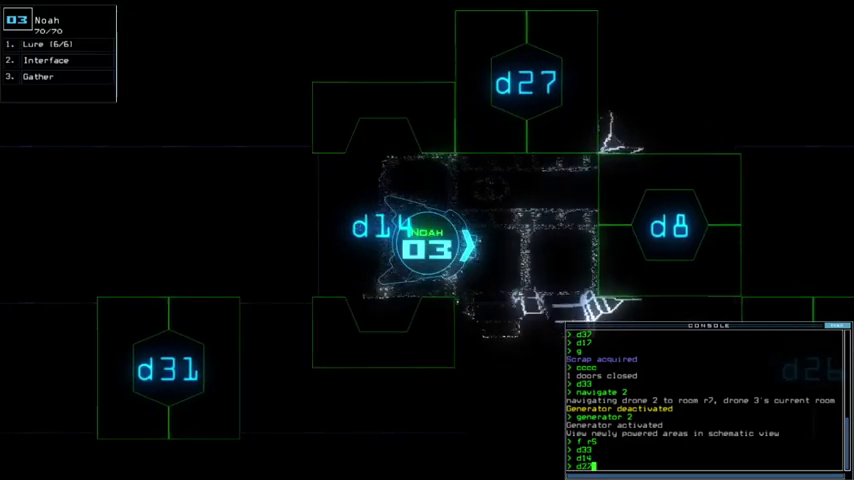
- Submit d27;d27, drop a lure from Noah, toggle d27, and drive Noah up into r16
key("Return")
key("Tab")
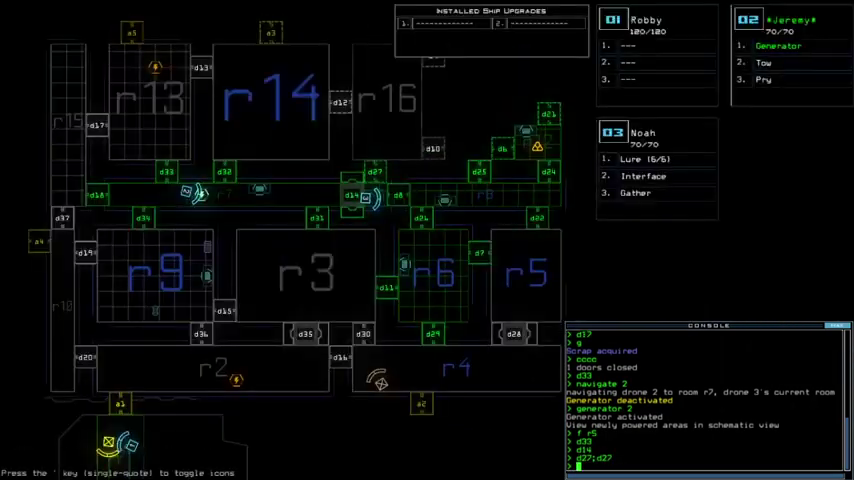
key("Tab")
type("l")
key("Return")
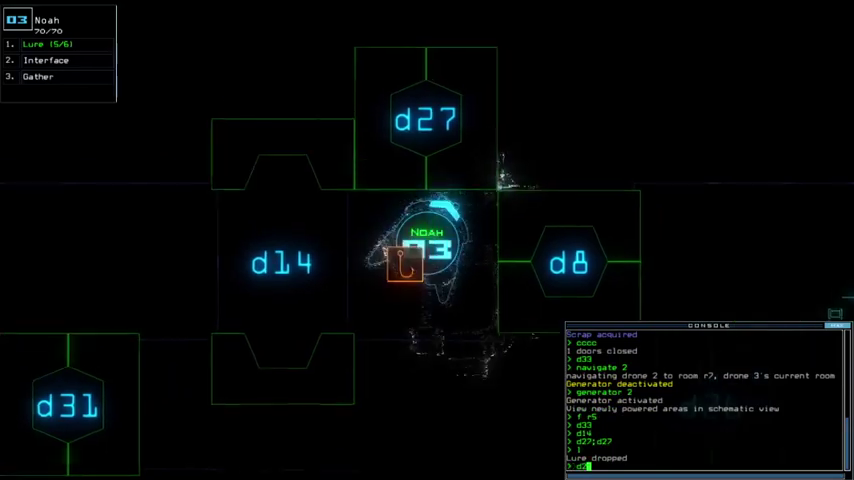
type("d27")
key("Return")
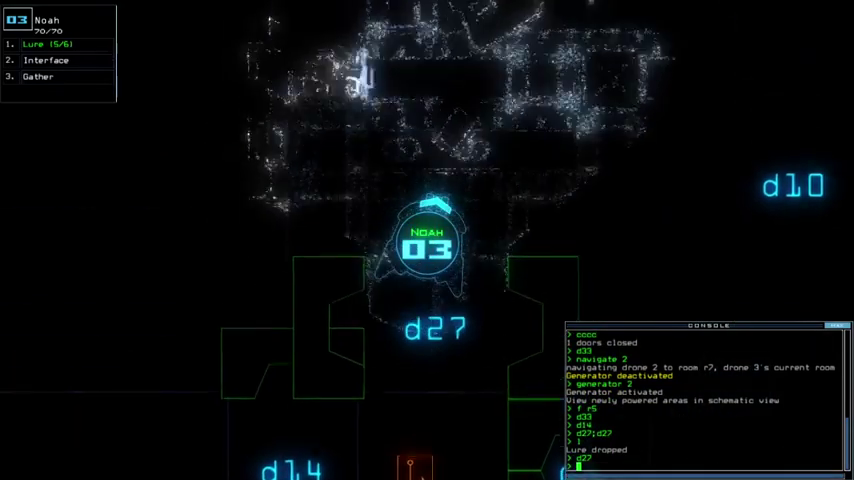
key("Up")
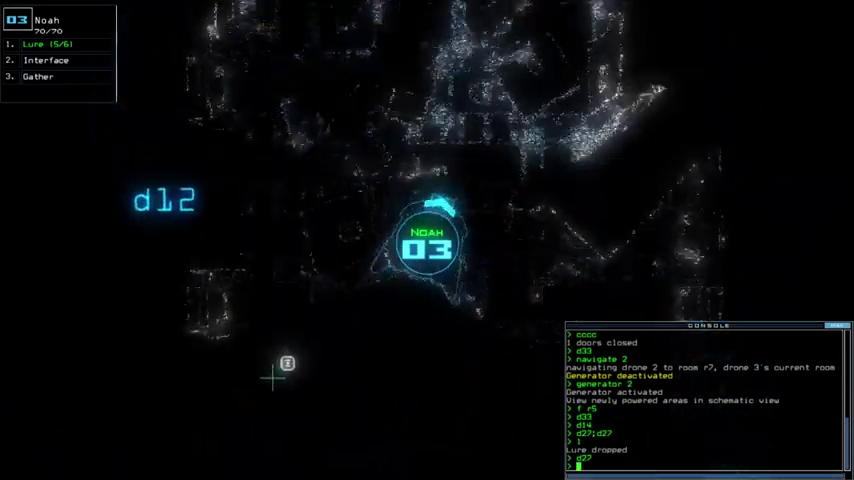
key("Up")
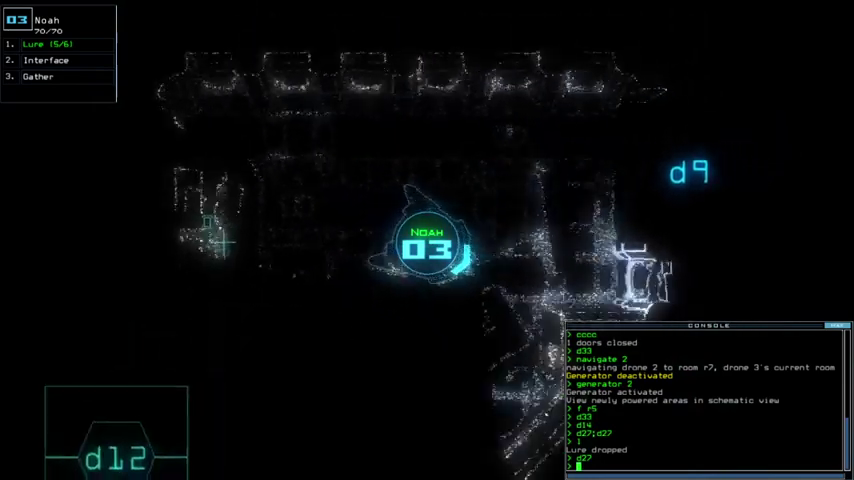
key("Tab")
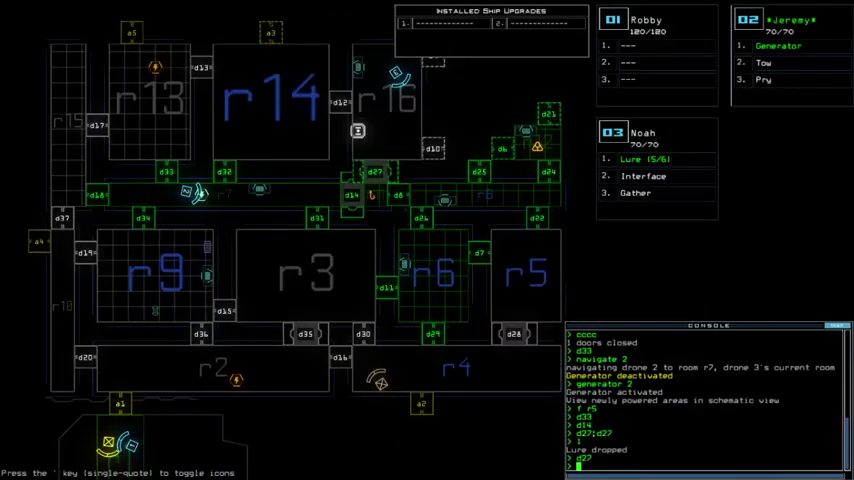
key("Up")
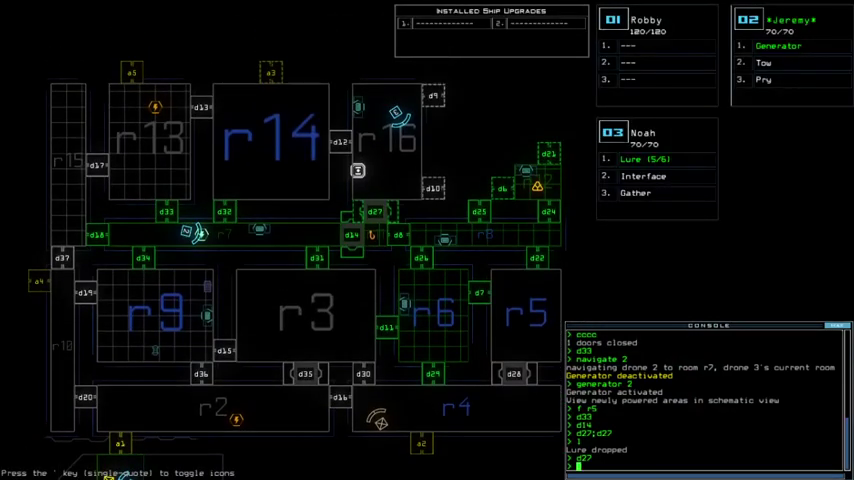
- Open and close all doors to room r1 from Robby's view, then return to Noah
key("Tab")
type("a1")
key("Return")
type("na")
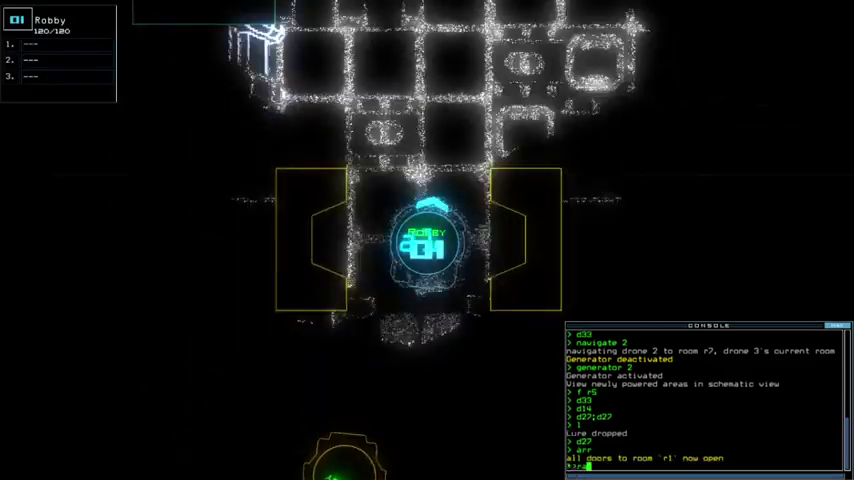
key("Return")
key("Tab")
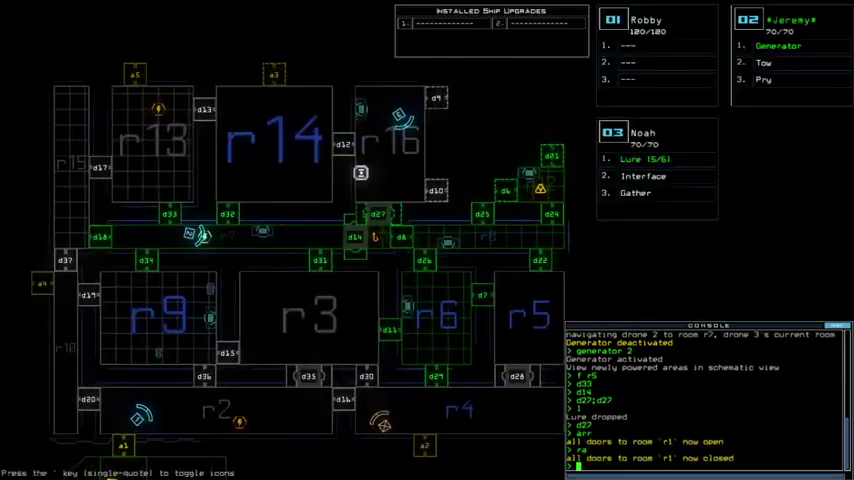
key("Left")
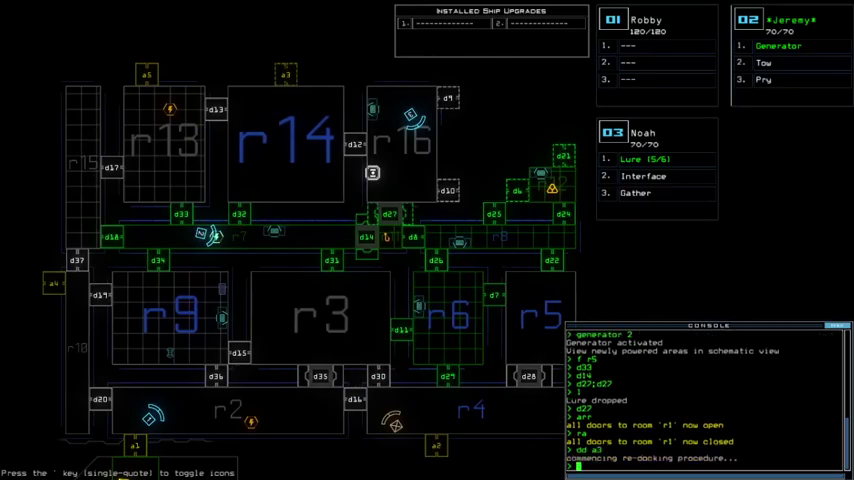
key("3")
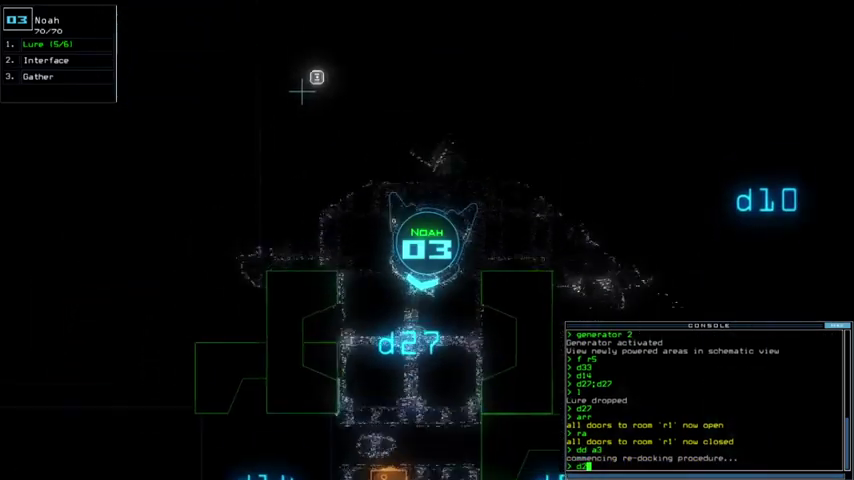
type("d27")
- Open doors d27 and d8, target room r8, open d24, and gather scrap with Noah
key("Return")
type("d8")
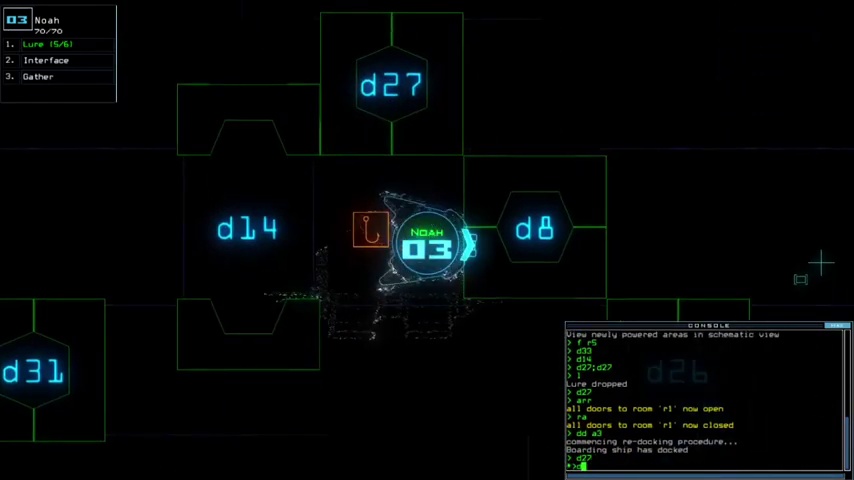
key("Return")
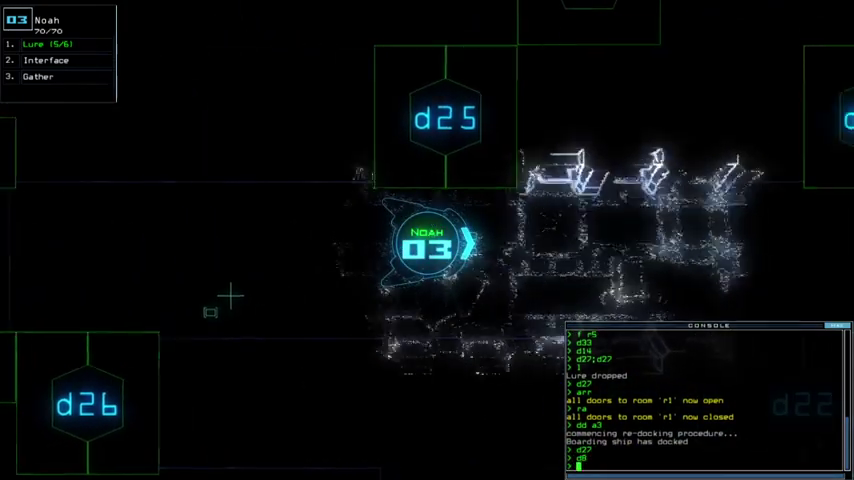
key("Tab")
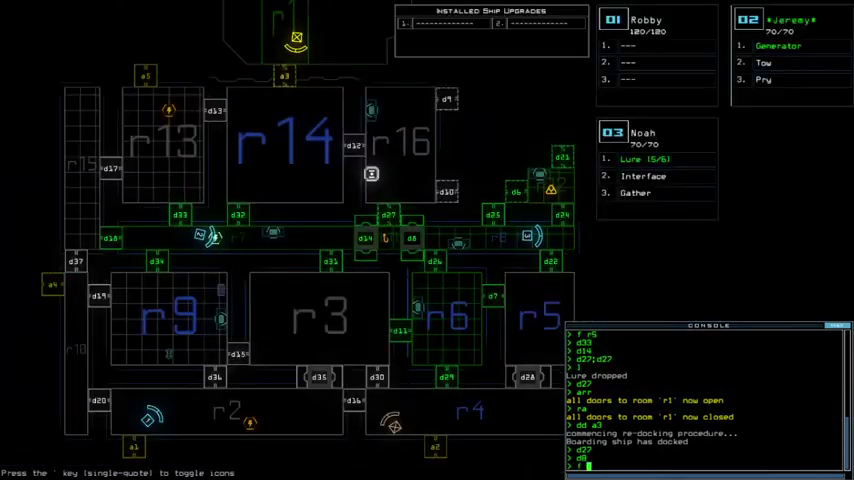
type("8")
key("Return")
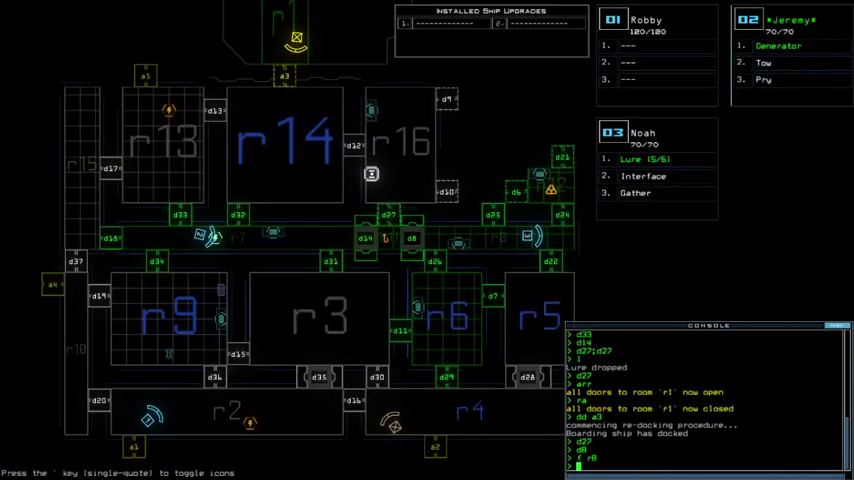
key("Tab")
type("d24")
key("Return")
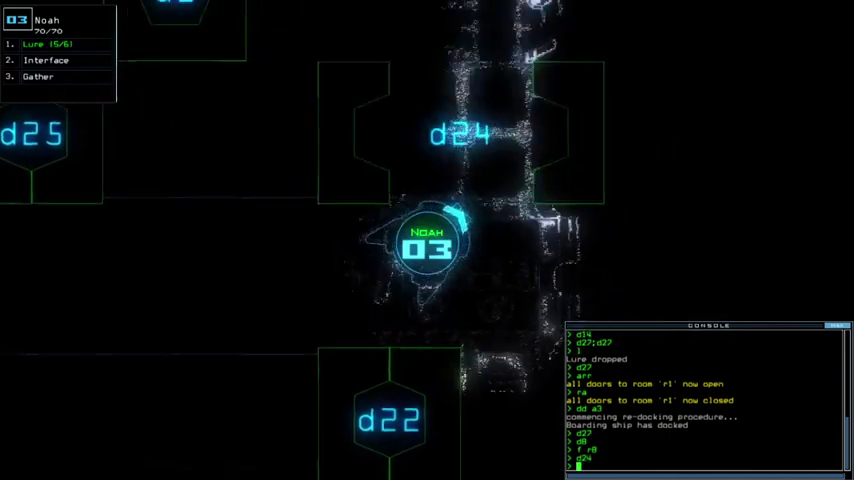
type("g")
key("Return")
key("Tab")
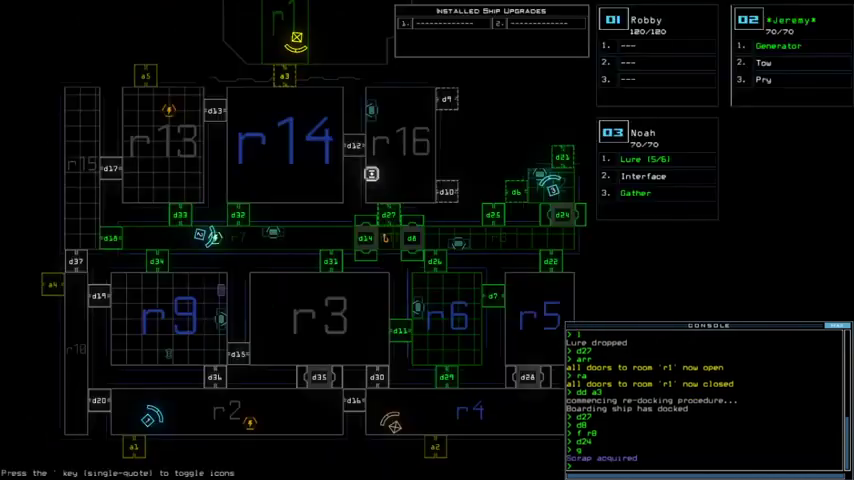
- Cycle room r12's doors open and shut, then open door d21 for Noah
key("Tab")
type("xx")
key("Return")
key("Tab")
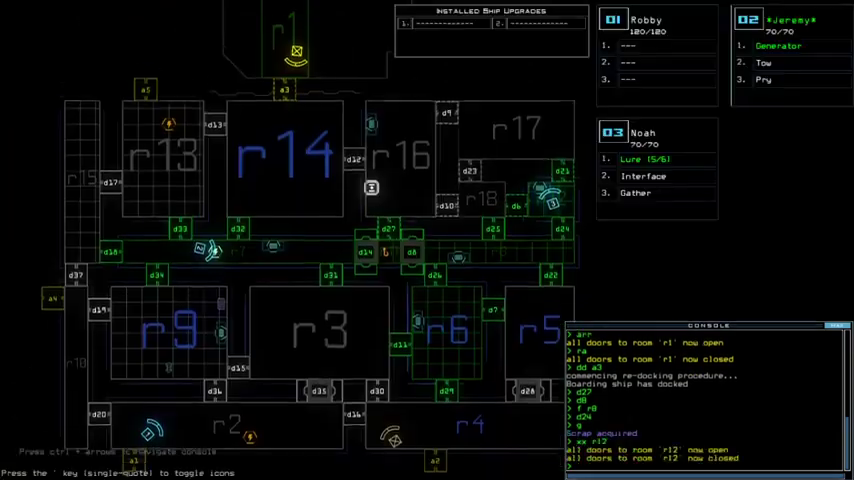
key("Tab")
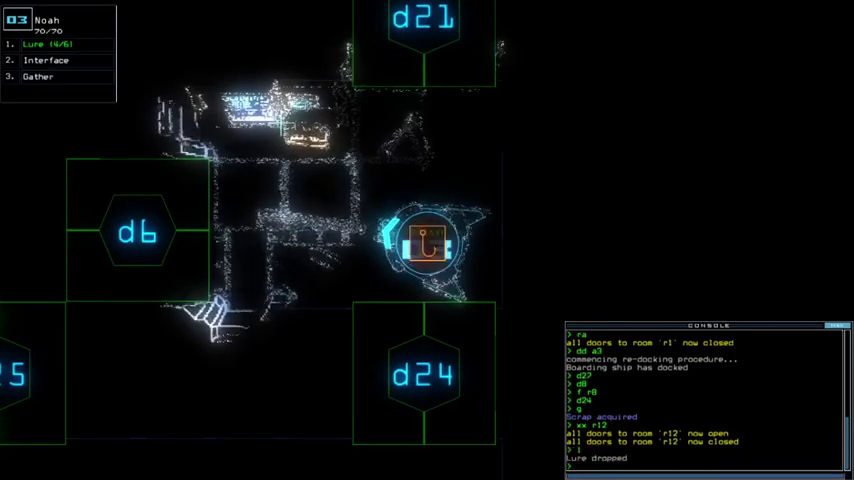
type("d21")
key("Return")
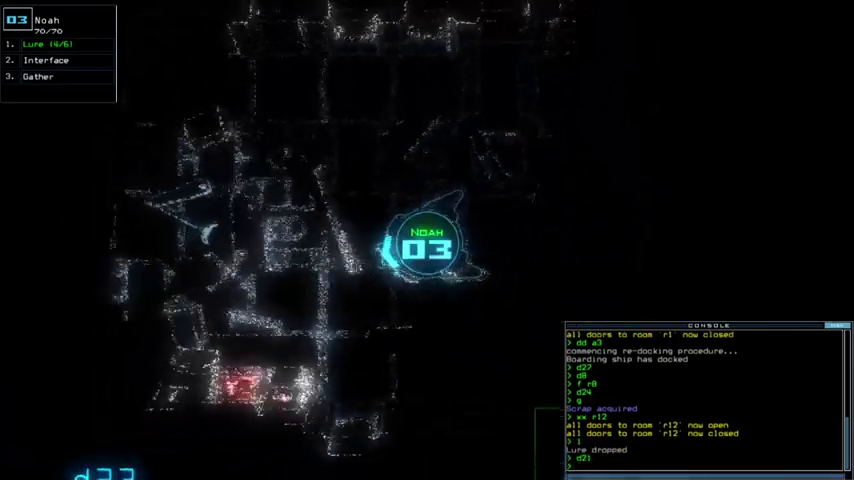
key("Tab")
key("Tab")
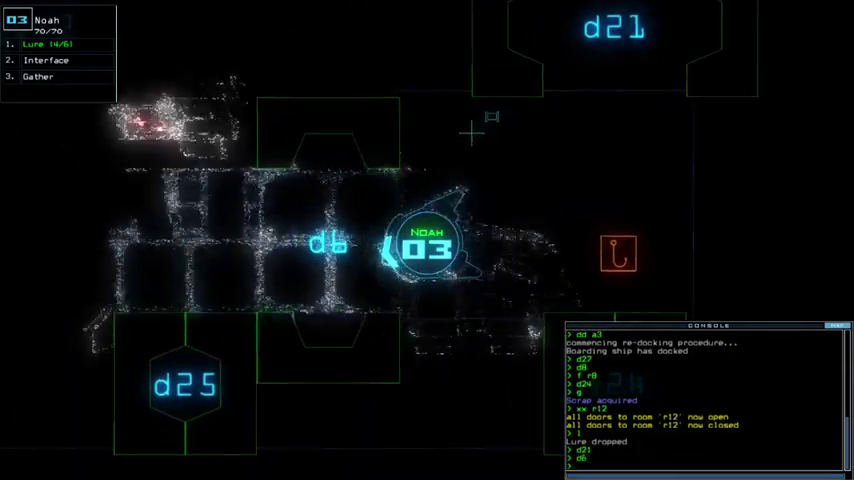
- Open every door to room r1, drive drone 3 through d6, and pick up the lure
key("Tab")
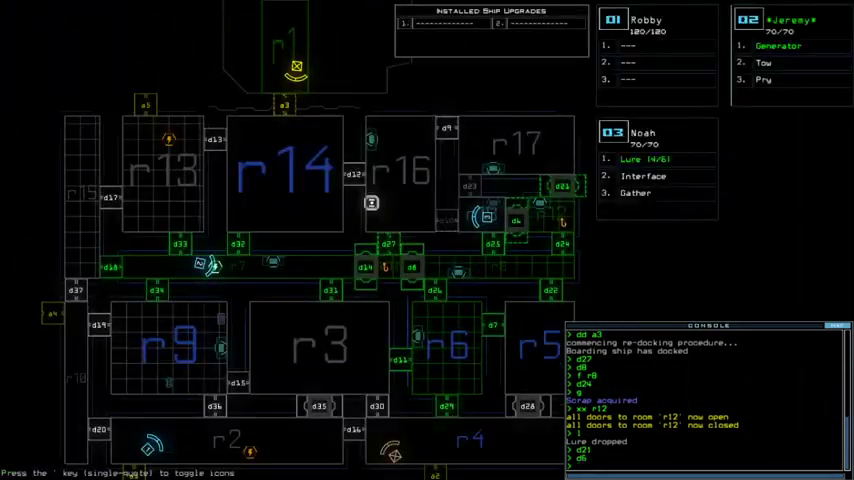
type("ar1")
key("Return")
key("Tab")
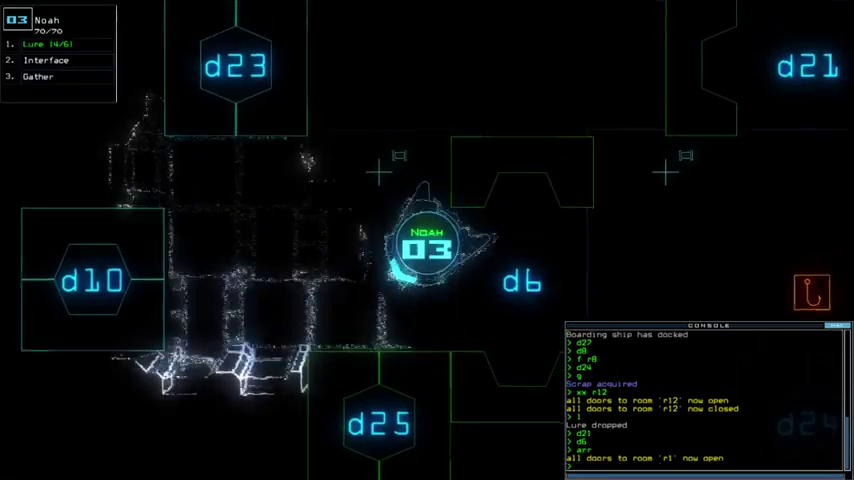
key("Right")
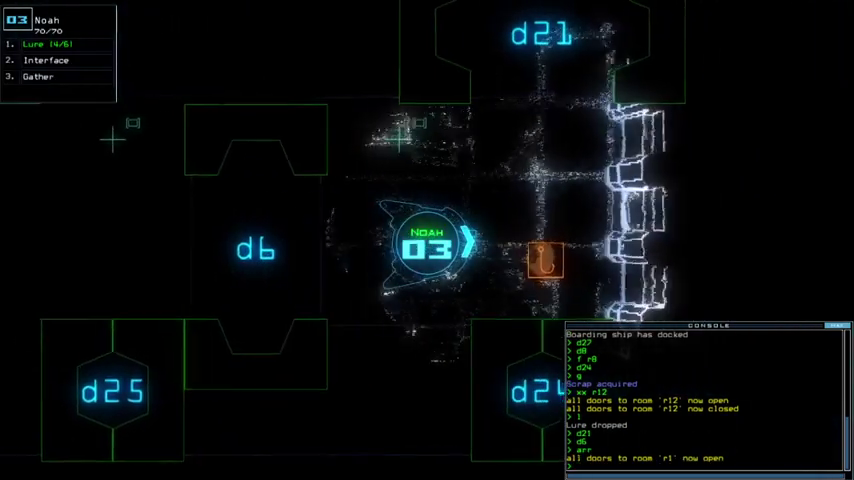
type("pickup")
key("Return")
key("Left")
- Send drone 3 toward door d25, resubmitting the move command
key("Tab")
key("Tab")
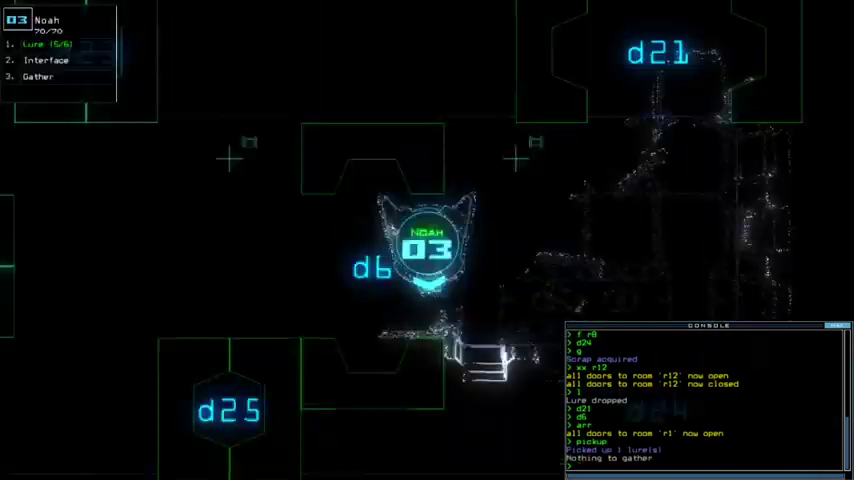
type("d25")
key("Return")
key("Down")
type("d25")
key("Return")
key("Down")
key("Left")
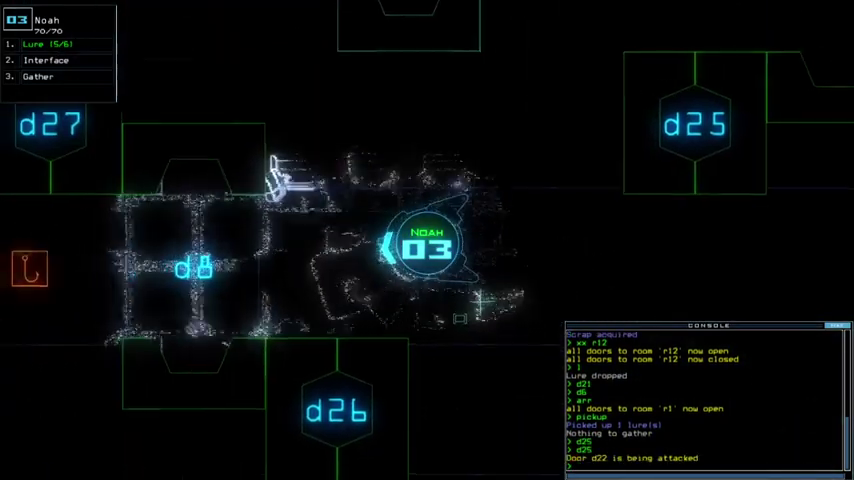
key("Tab")
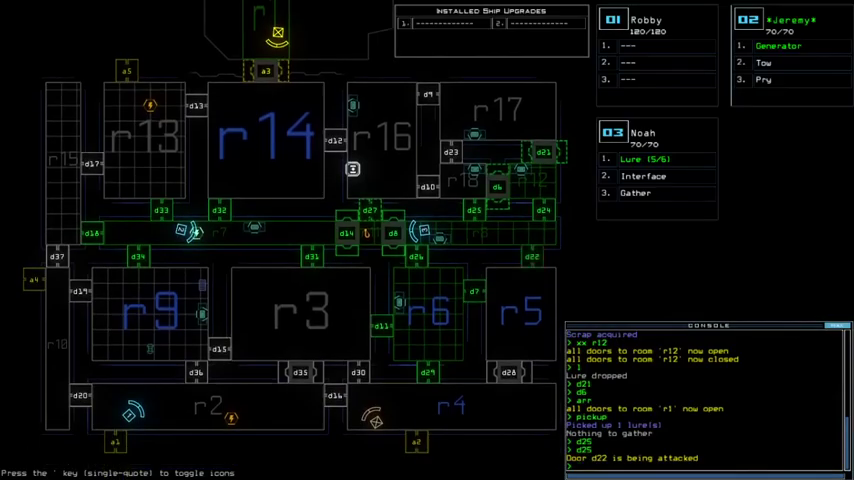
- Pick up drone 3's last lure and send it through door d14
key("Tab")
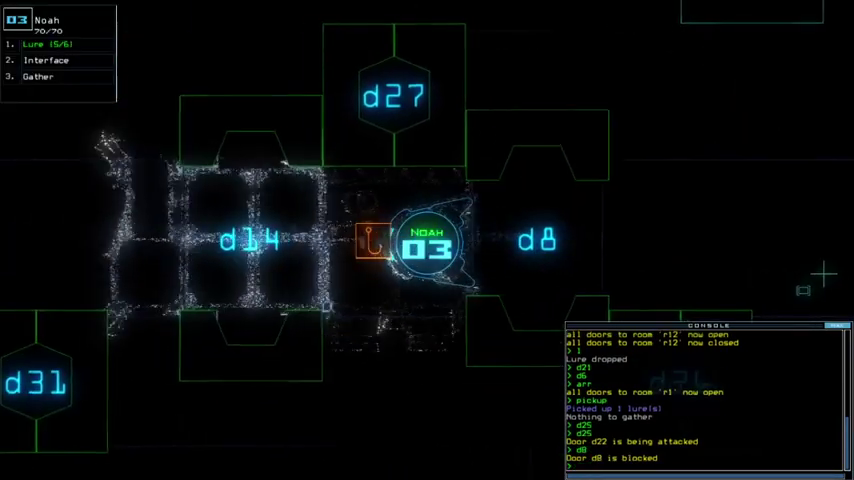
type("pickup")
key("Return")
key("Left")
type("d14")
key("Return")
- Bring drone 1 to room r7, close r1's doors and start re-docking at a4
key("Tab")
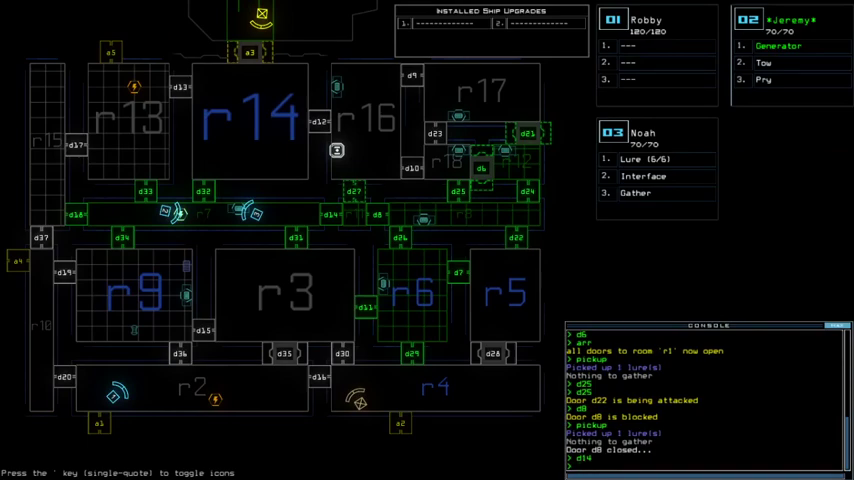
key("Tab")
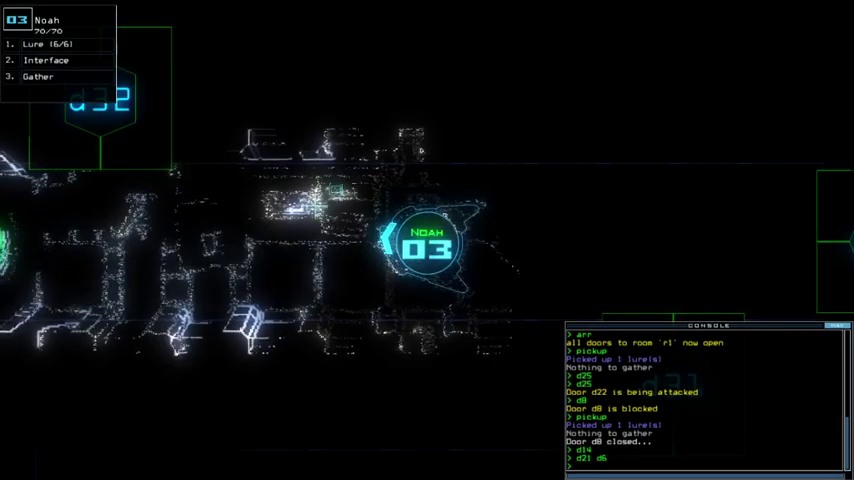
key("Tab")
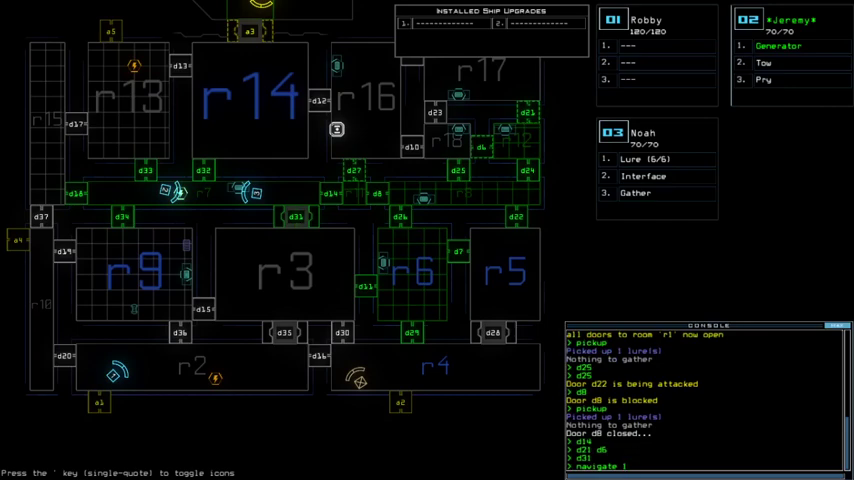
key("Tab")
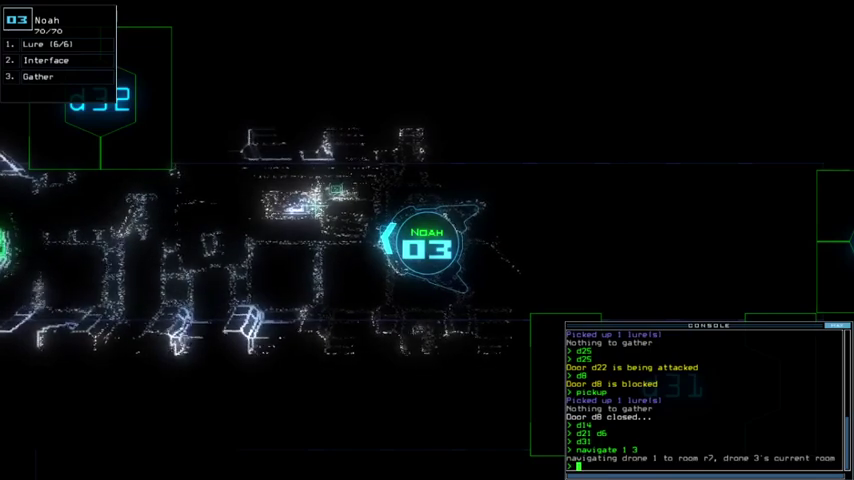
key("Tab")
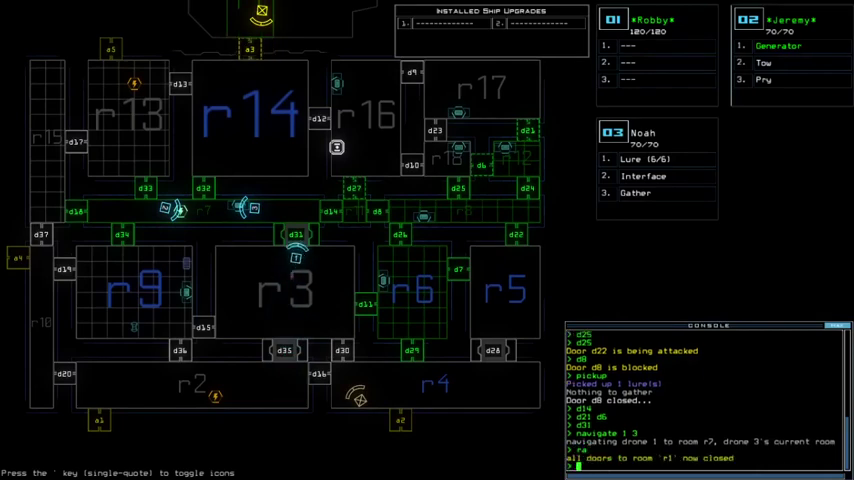
key("Return")
type("dd a4")
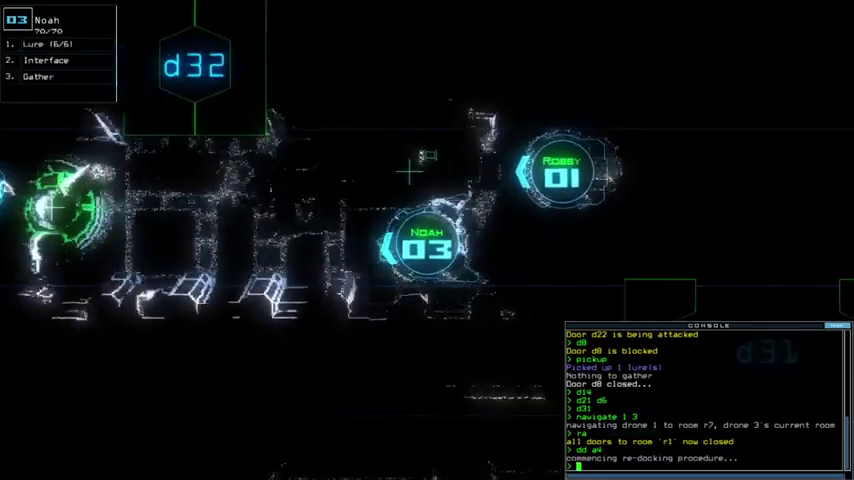
type("l")
- Drop a lure, send drone 3 through d32, gather the scrap and close nearby doors
key("Return")
type("r2")
key("Return")
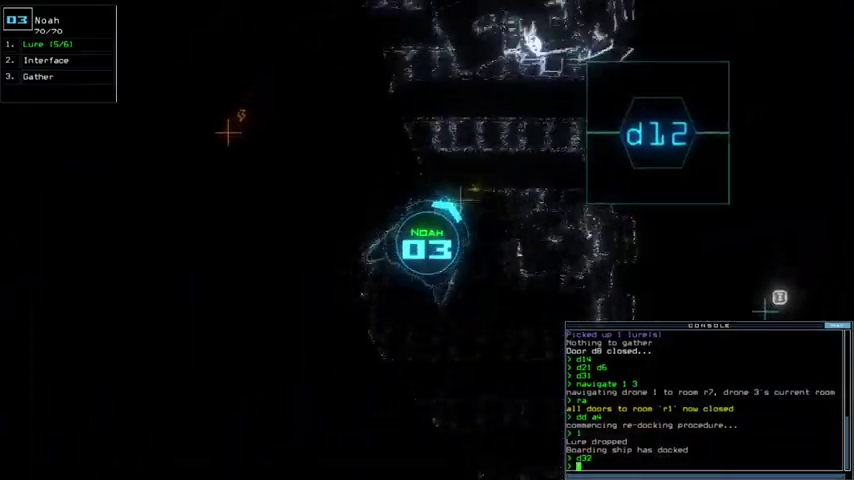
type("g")
key("Return")
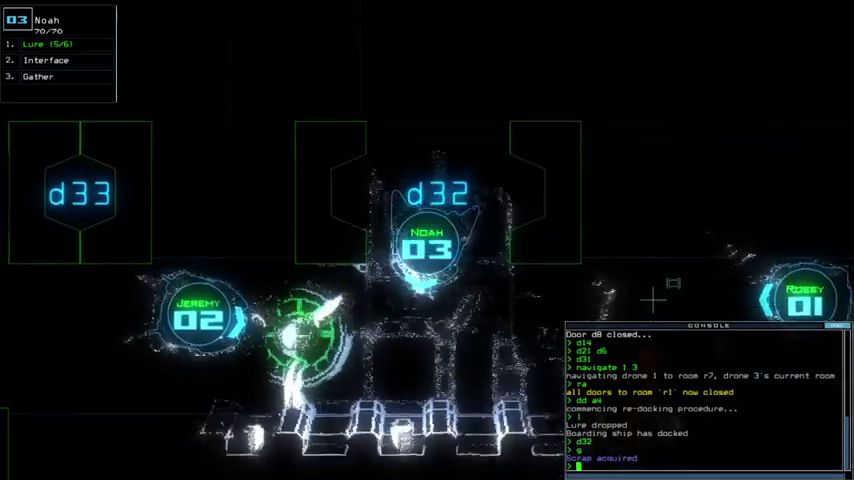
type("cccc")
key("Return")
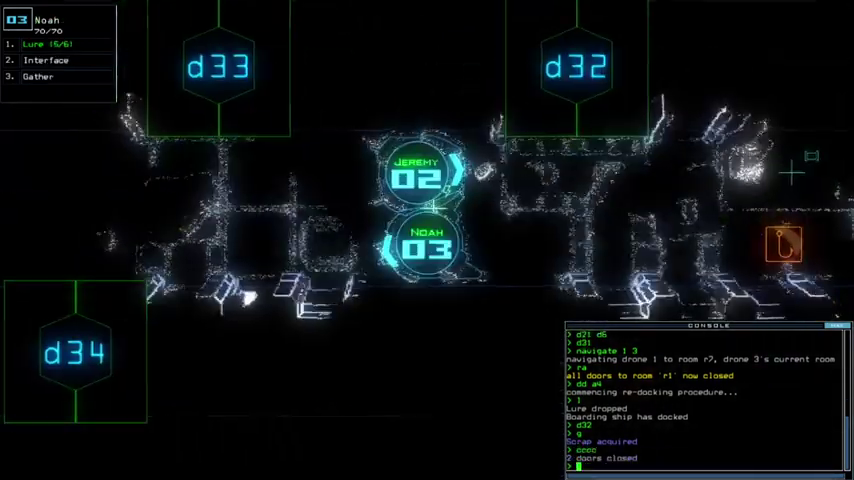
- Retrieve the dropped lure with drone 3
key("Tab")
key("Tab")
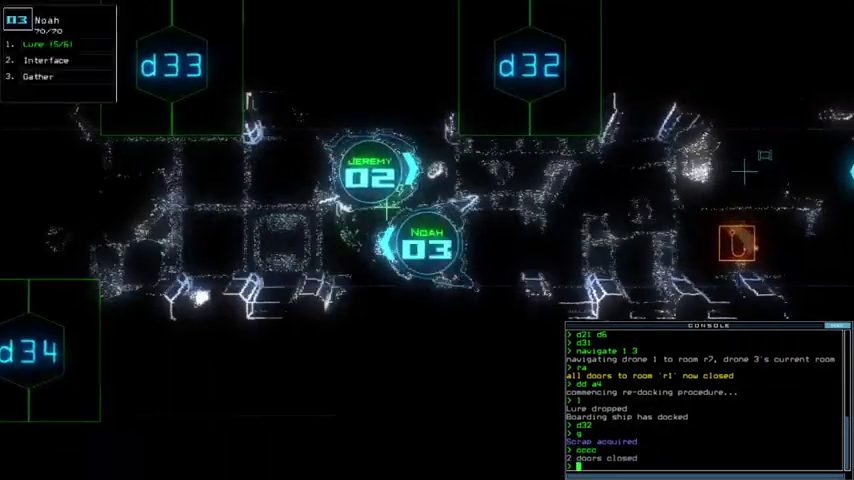
type("pickup")
key("Return")
key("Tab")
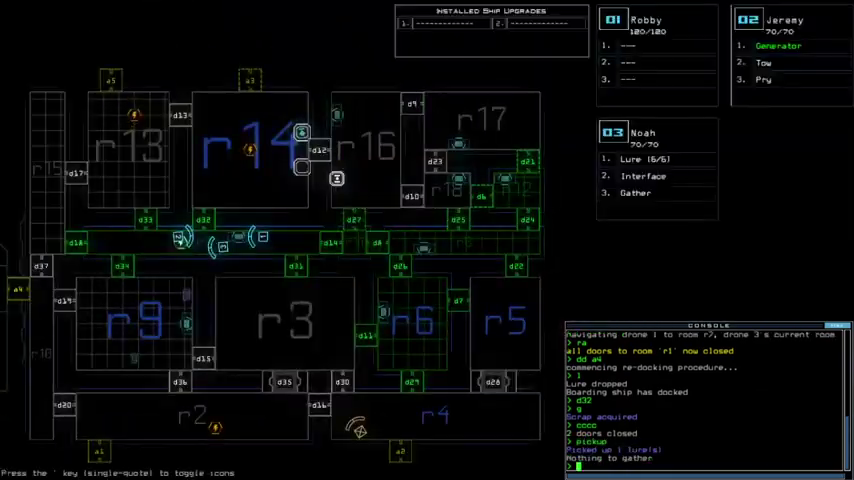
key("Tab")
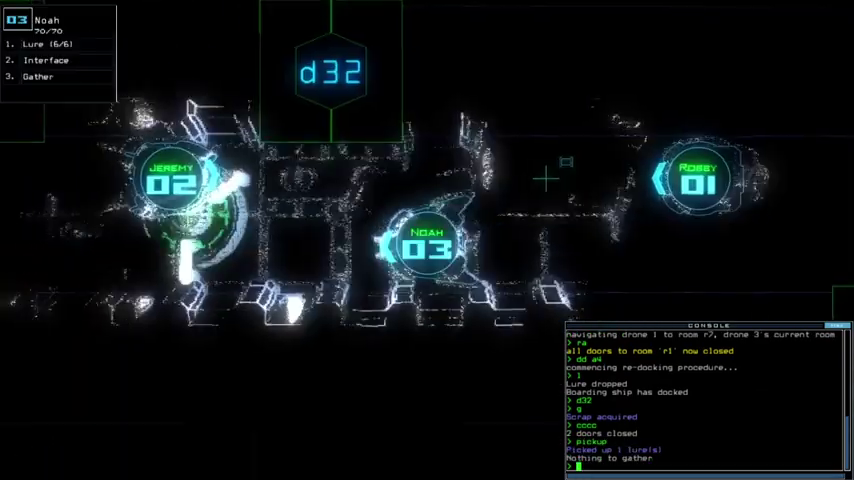
- Steer drone 3 toward d18, reopen r1's doors and check elapsed mission time
key("Left")
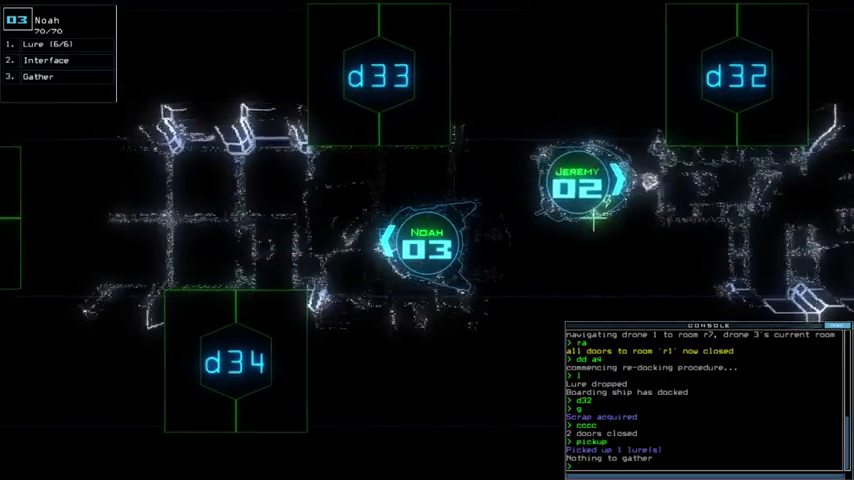
key("Left")
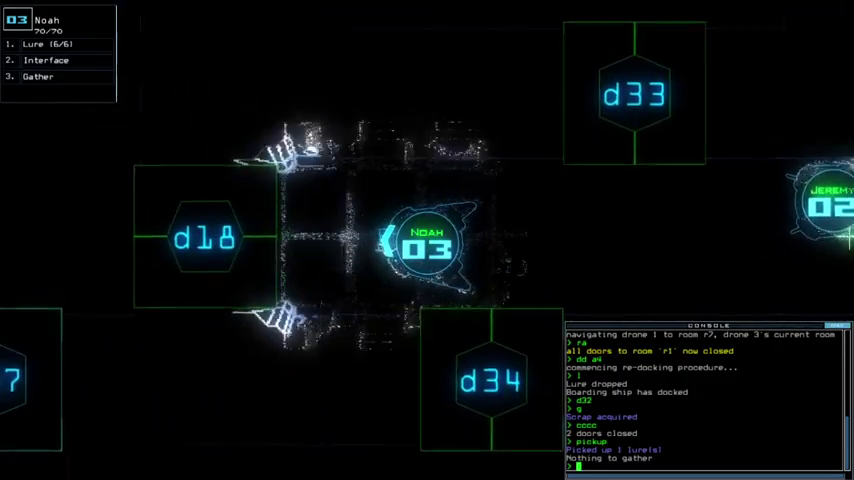
key("Tab")
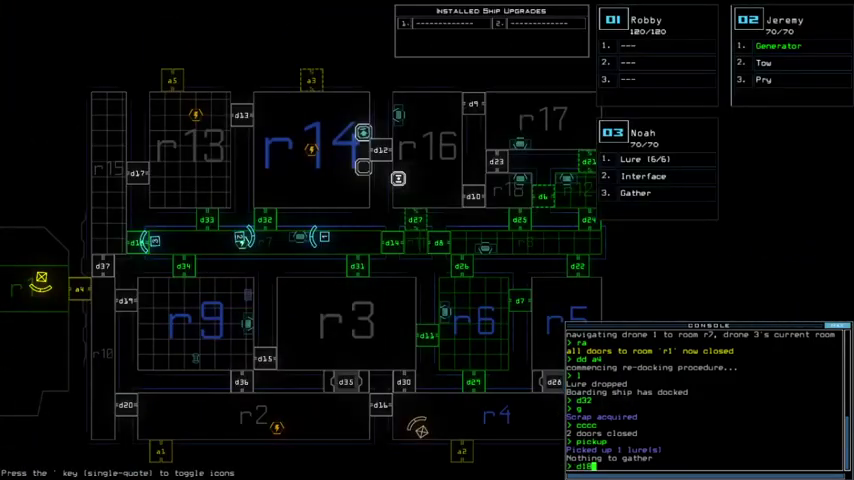
key("ctrl+Left")
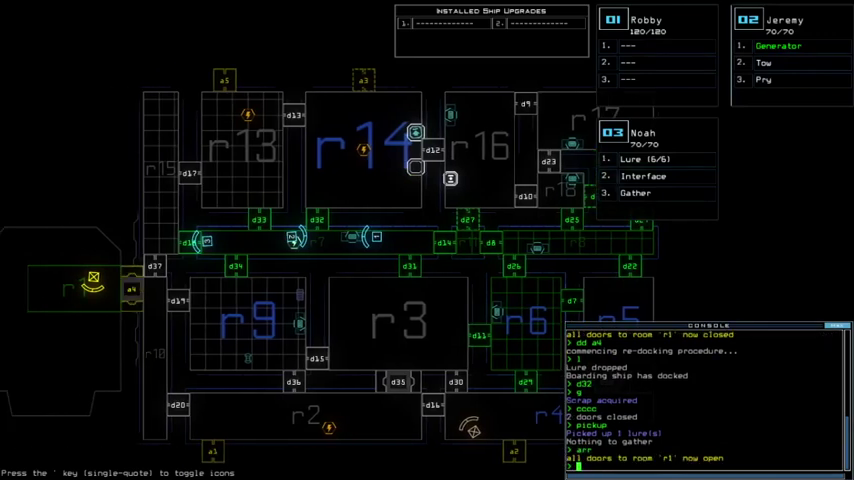
key("Return")
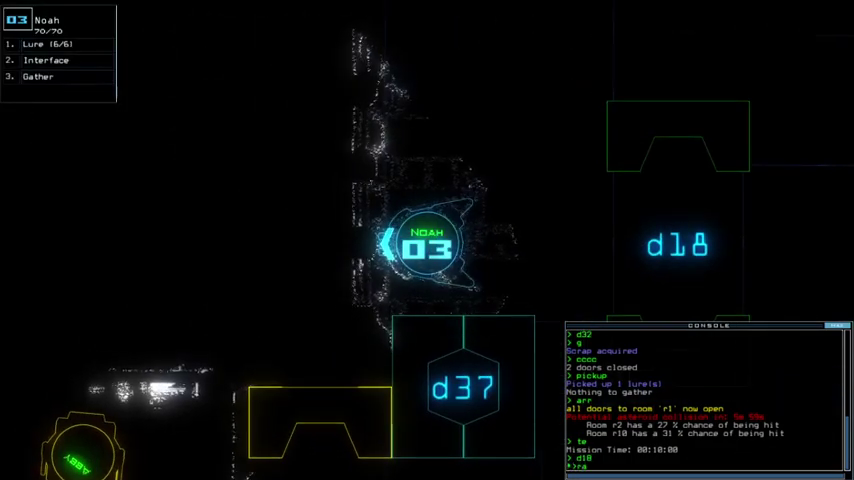
- Send Noah's drone toward room r10 and through door d33
key("Tab")
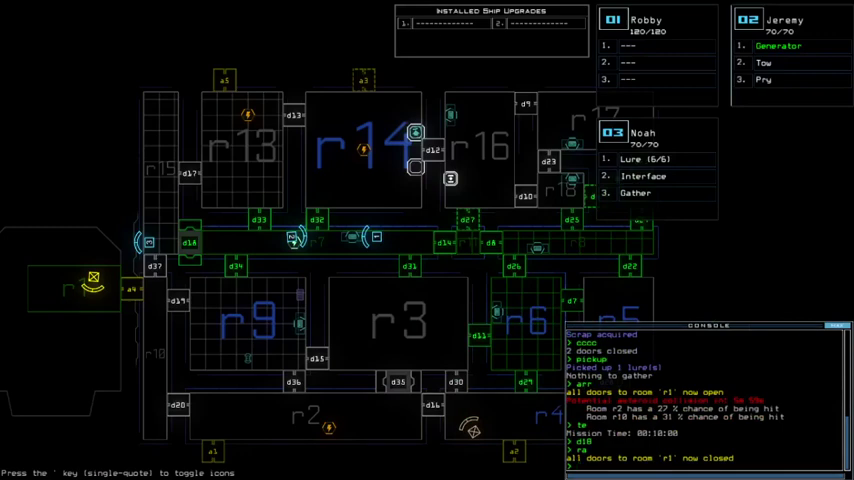
type("10")
key("Return")
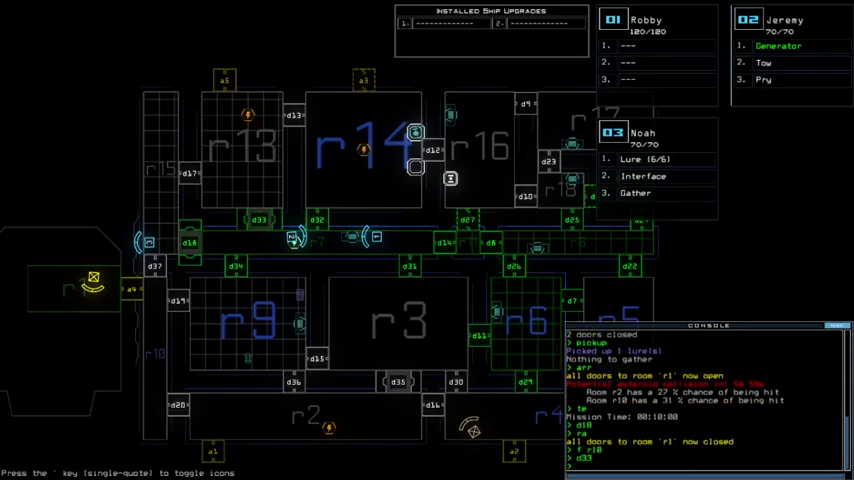
key("Tab")
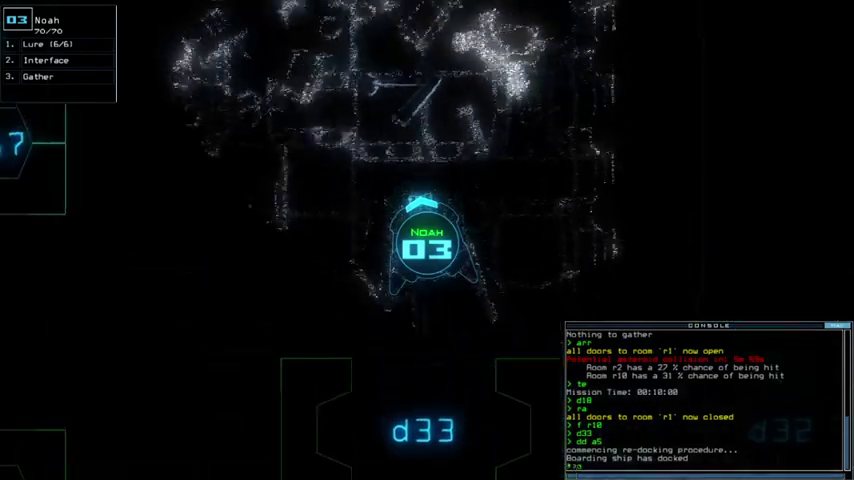
type("d33")
key("Return")
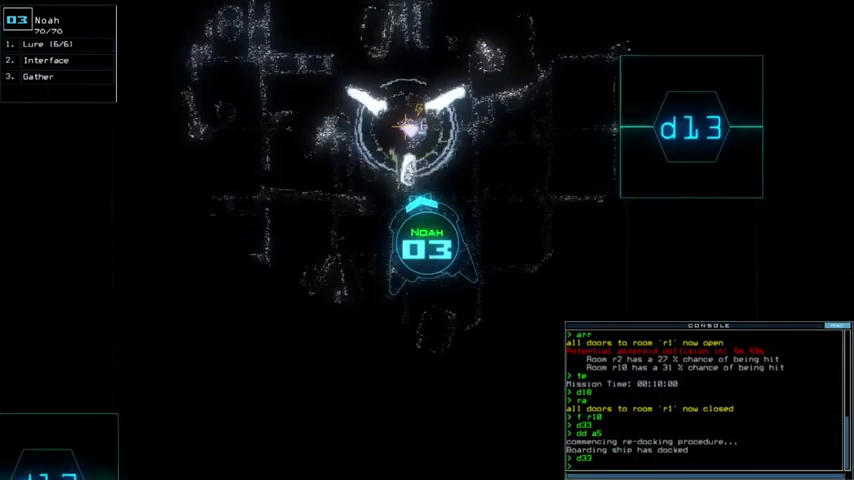
- Toggle door d33 for Noah and try opening the blocked door d18
key("apostrophe")
key("apostrophe")
key("Tab")
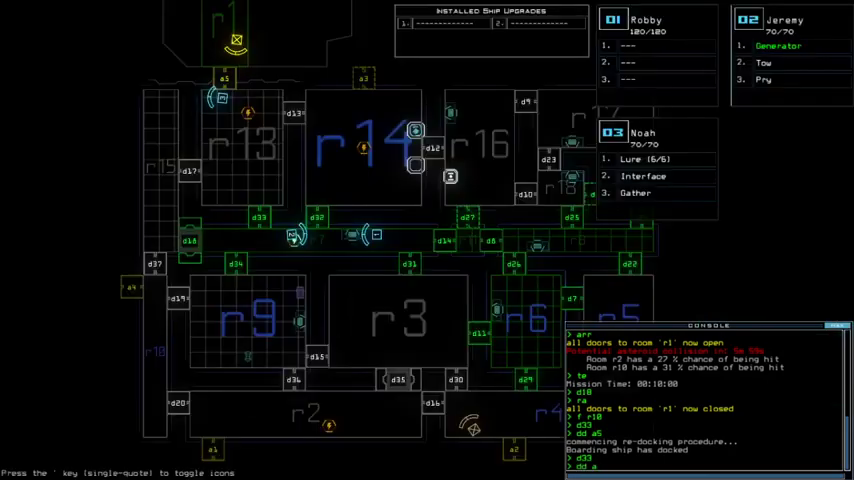
key("Tab")
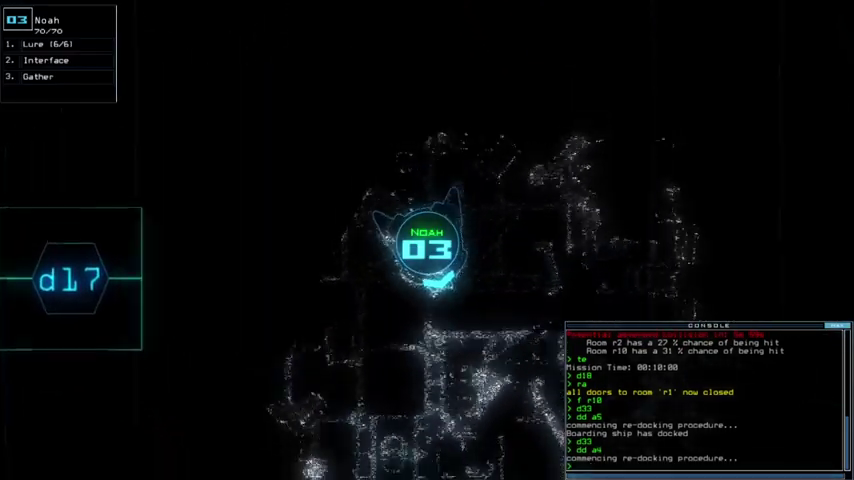
type("d3")
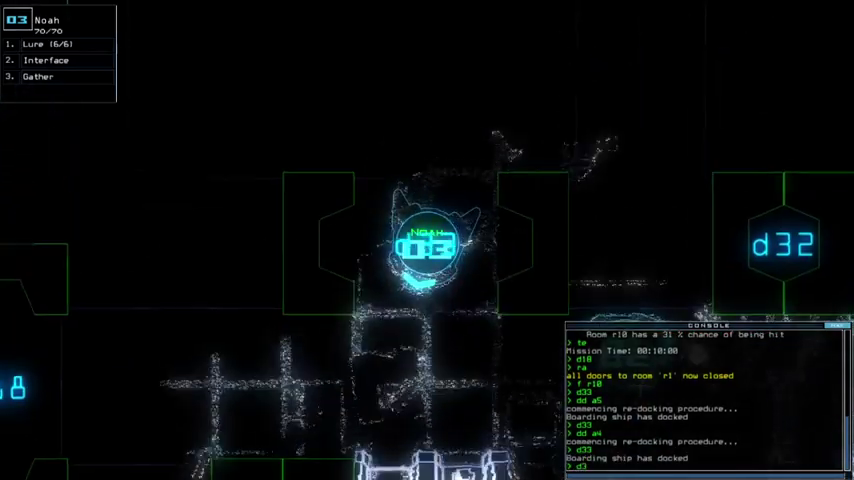
type("3")
key("Return")
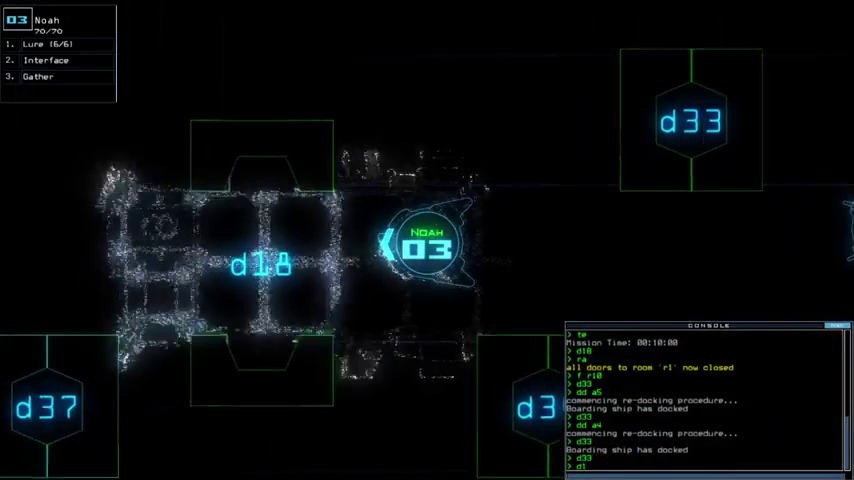
type("d18")
key("Return")
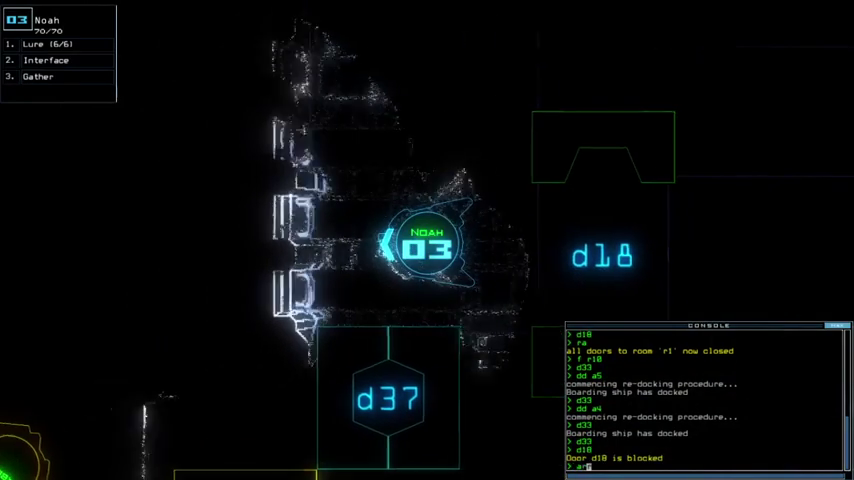
type("arr")
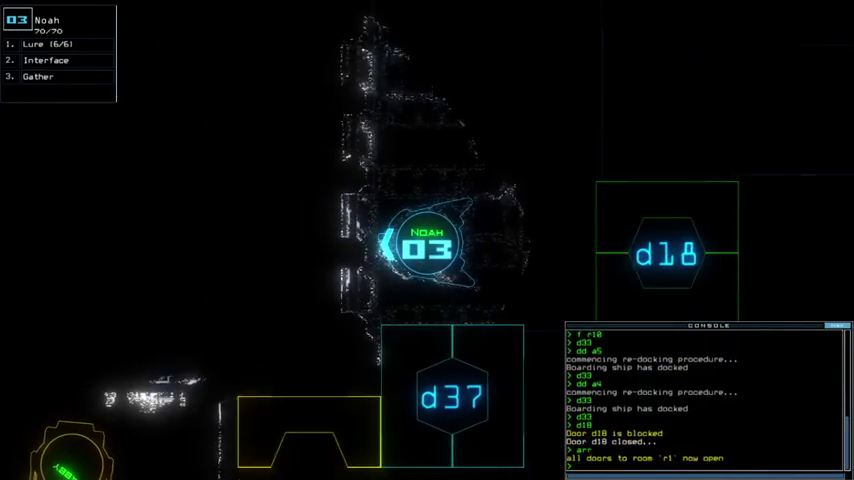
- Open all doors to room r1, then close them again
key("Tab")
key("Tab")
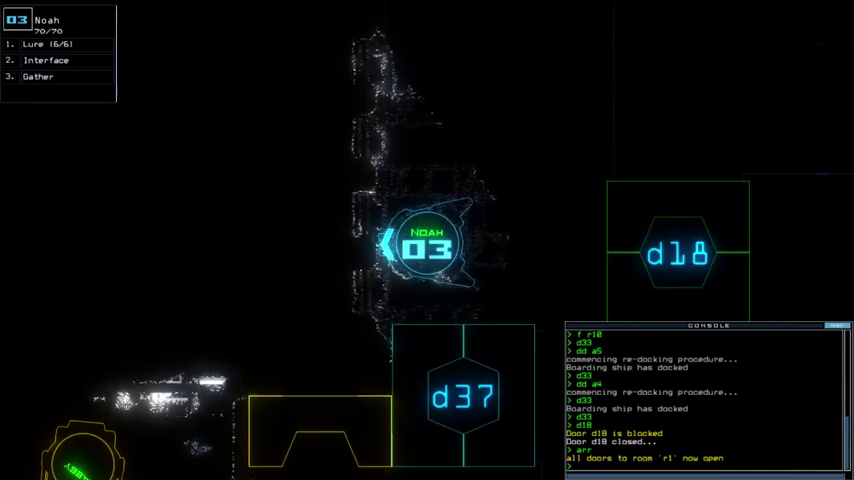
key("Tab")
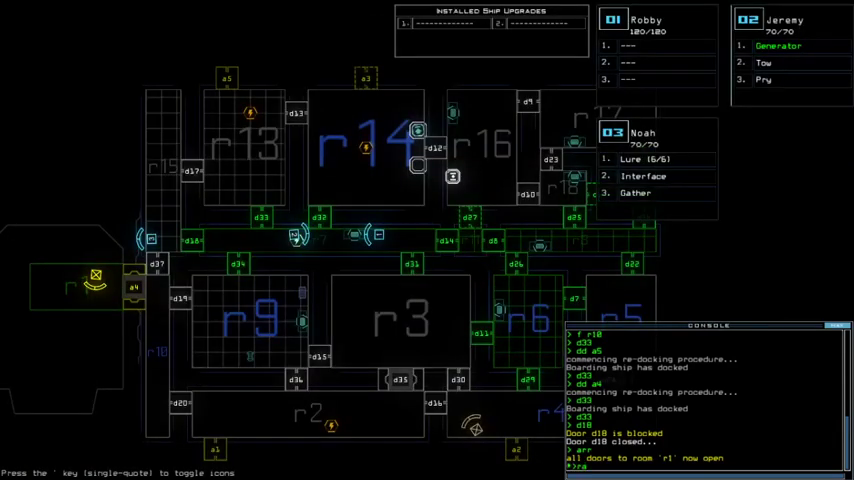
key("Tab")
key("Right")
- Redock at airlock a5, toggle d18 and send the drone toward room r14
key("Tab")
type("dd a")
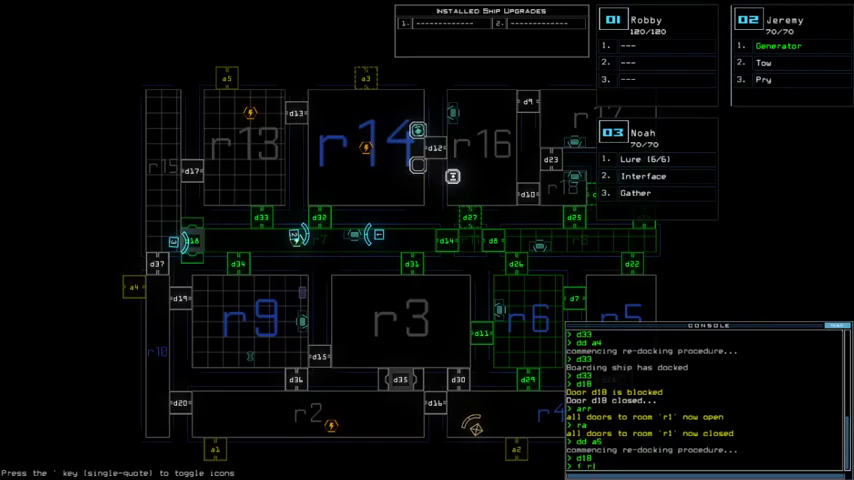
type("4")
key("Return")
key("Tab")
type("d32")
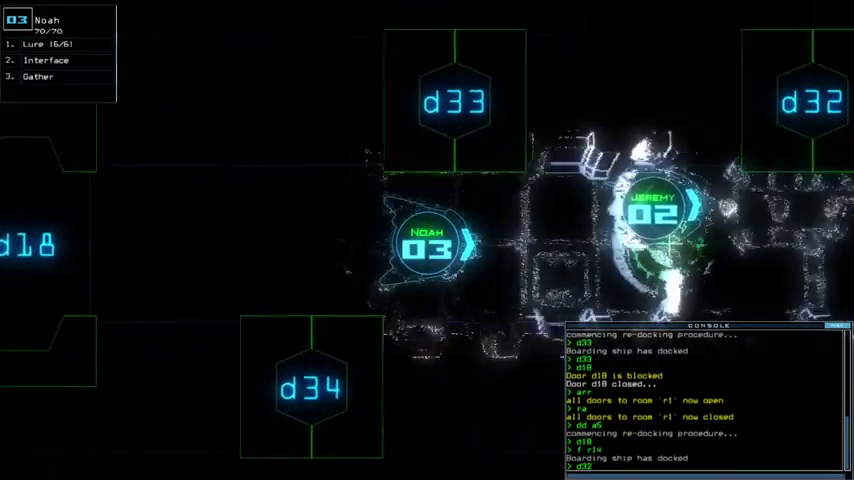
- Open doors d32 and d33 to bring Noah and Jeremy together
key("Return")
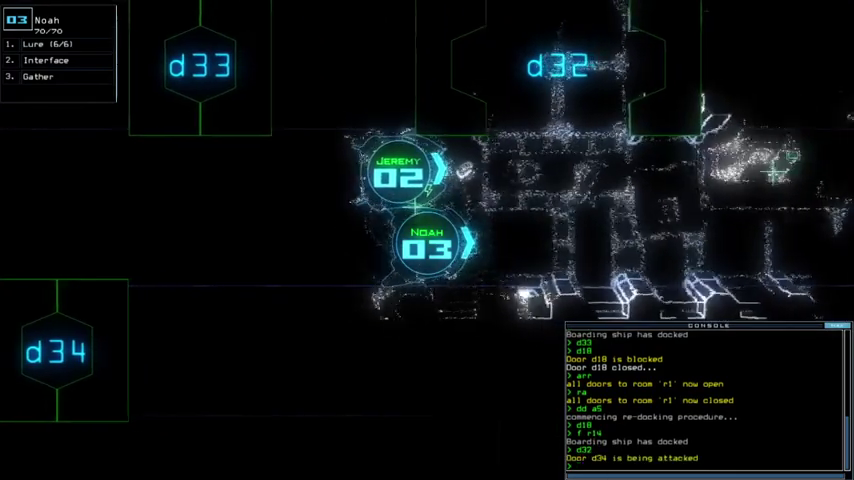
key("Tab")
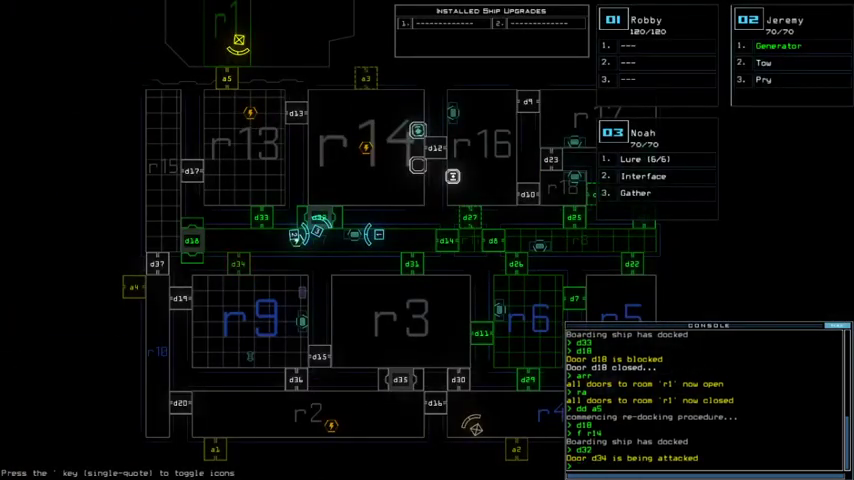
key("Tab")
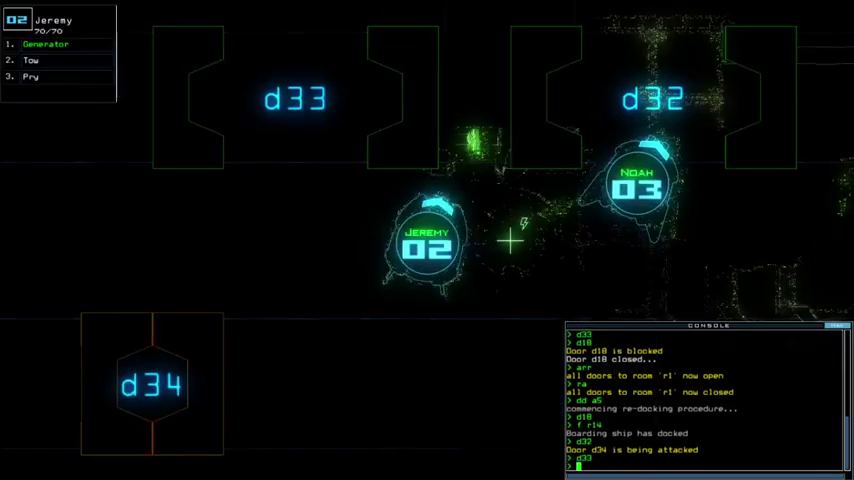
key("Return")
type("generator")
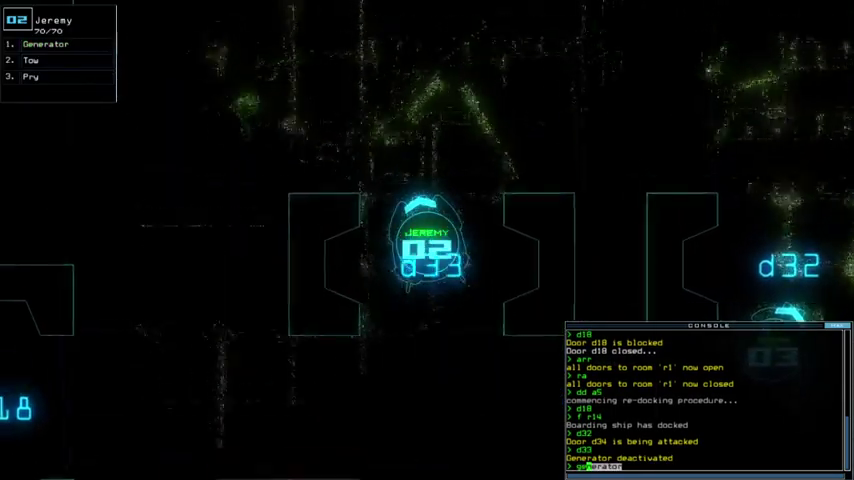
key("Tab")
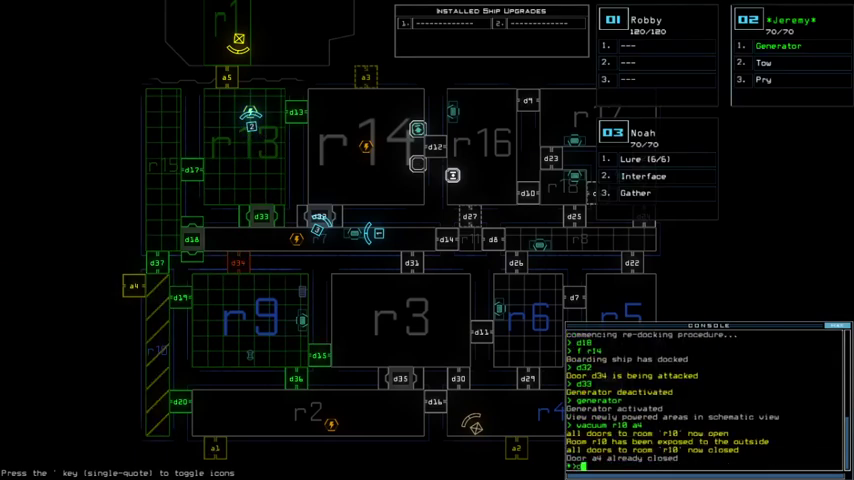
type("19")
- Vent r10 via a4, open d19 and d13, and route Robby to Jeremy's room r13
key("Return")
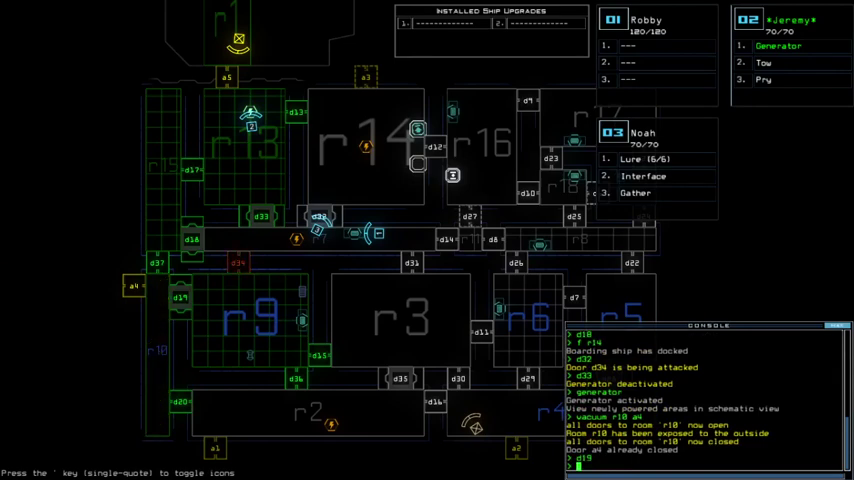
key("Tab")
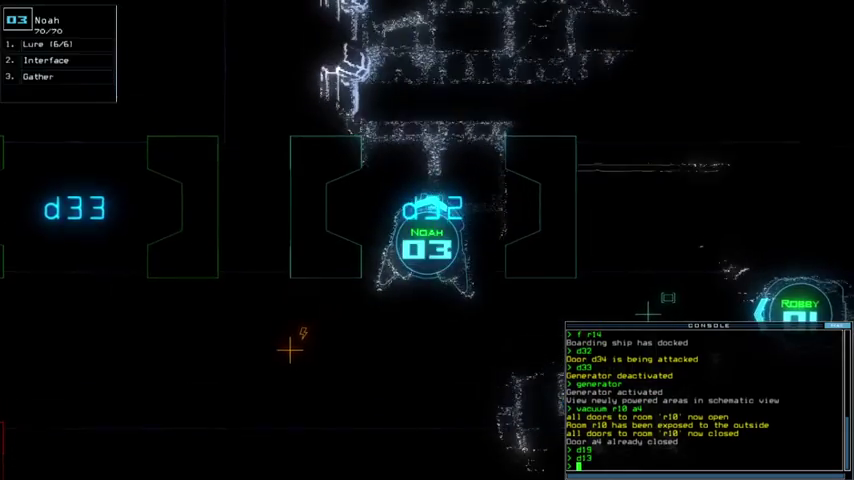
type("navigate 1 2")
key("Return")
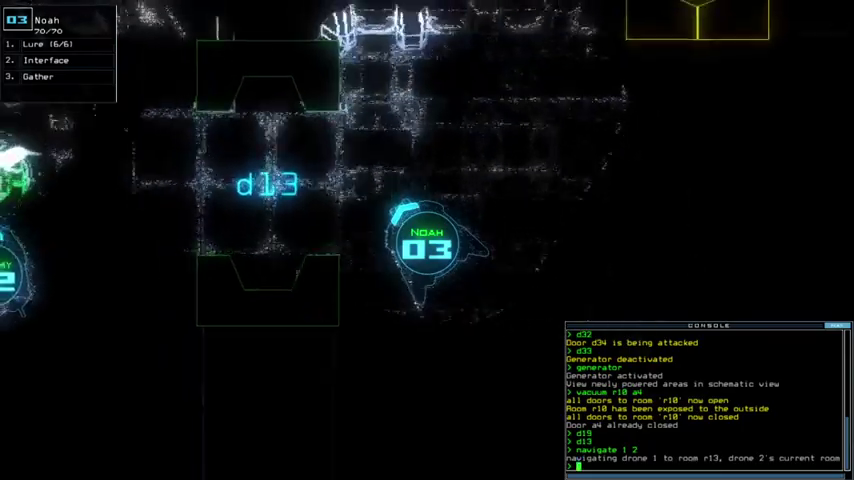
key("Tab")
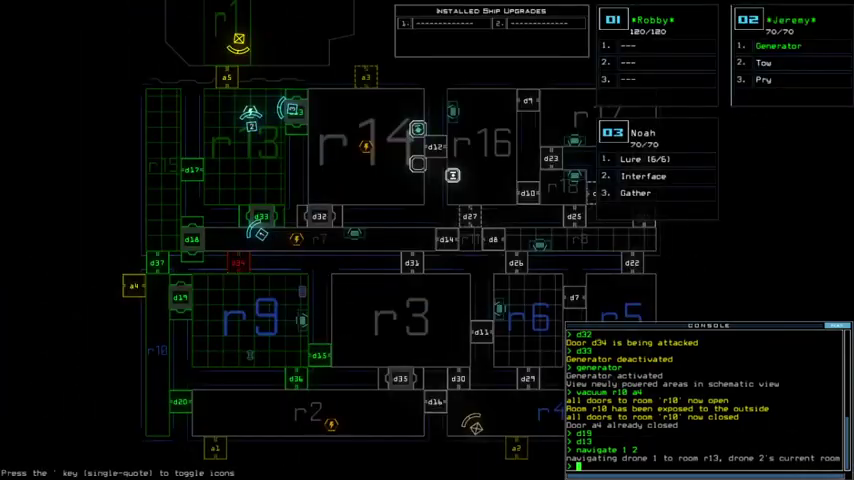
key("Tab")
type("d33")
key("Return")
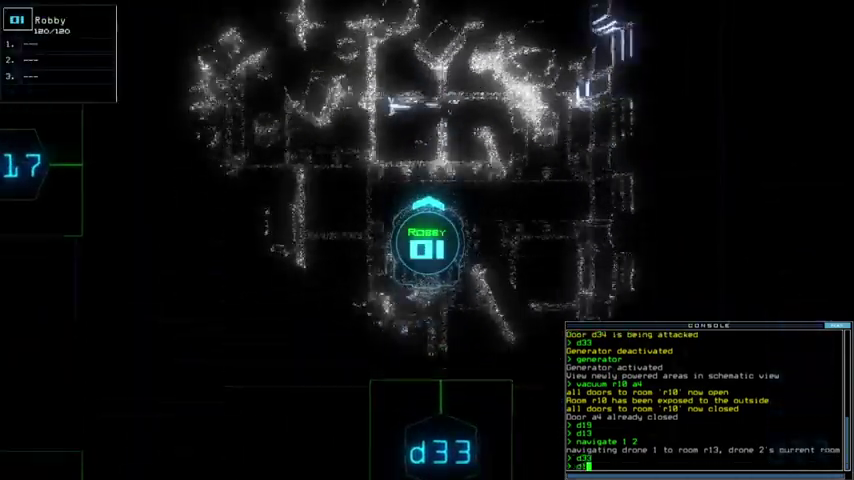
type("d18")
- Move the Tow upgrade to Robby and tow the Remote Power salvage
key("Return")
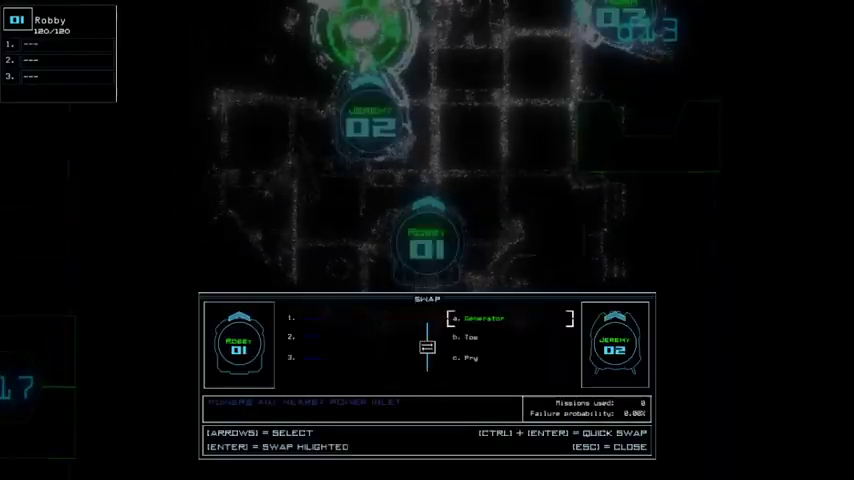
key("Escape")
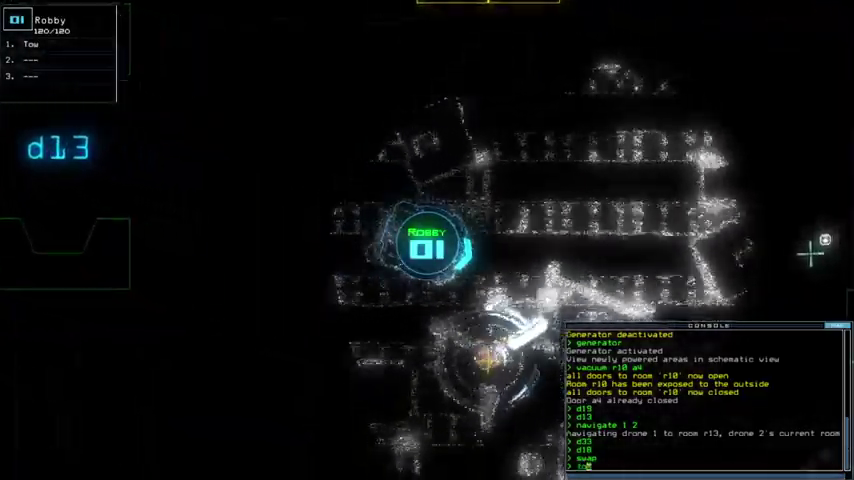
type("tow")
key("Return")
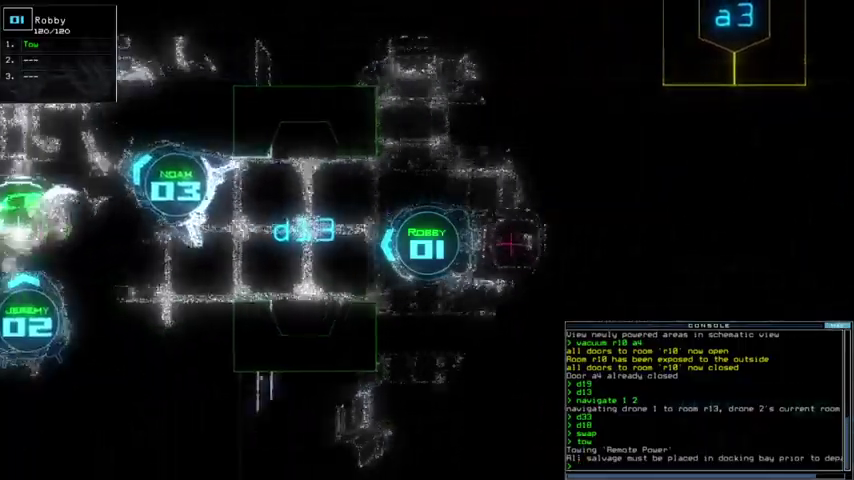
type("s13")
- Open door d13 and r1's doors, then send all three drones to r1
key("Return")
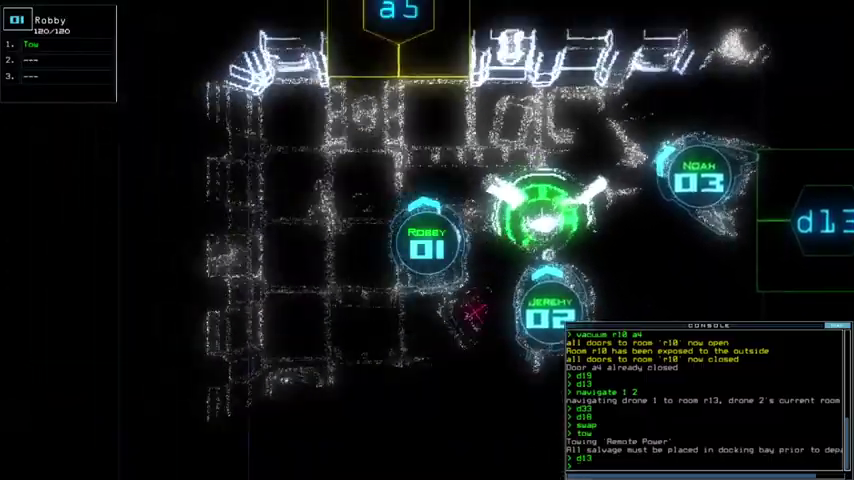
type("ar1")
key("Return")
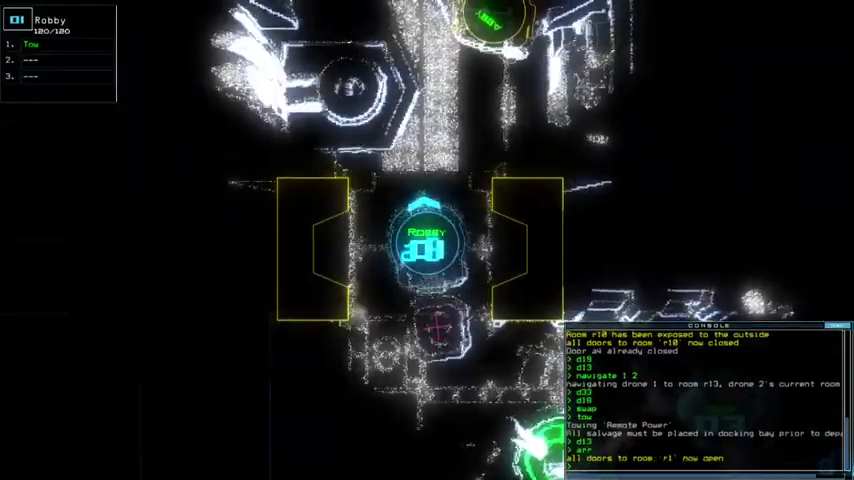
type("end")
key("Return")
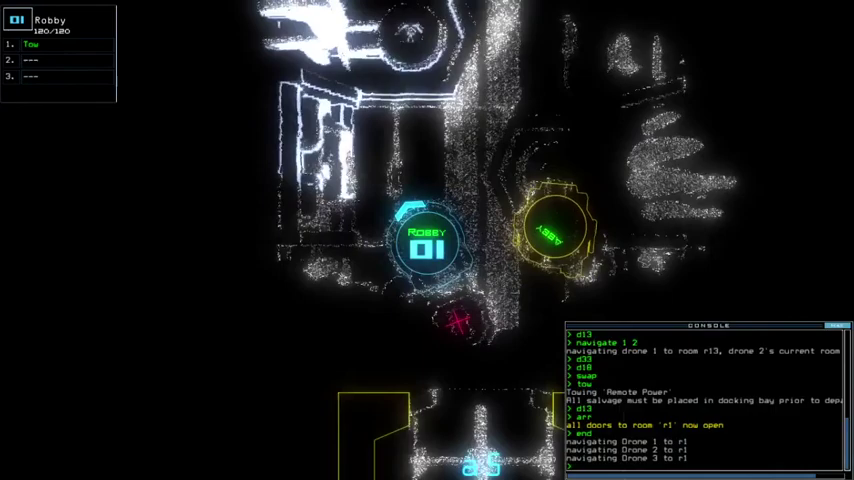
scroll(427, 240, "down", 3)
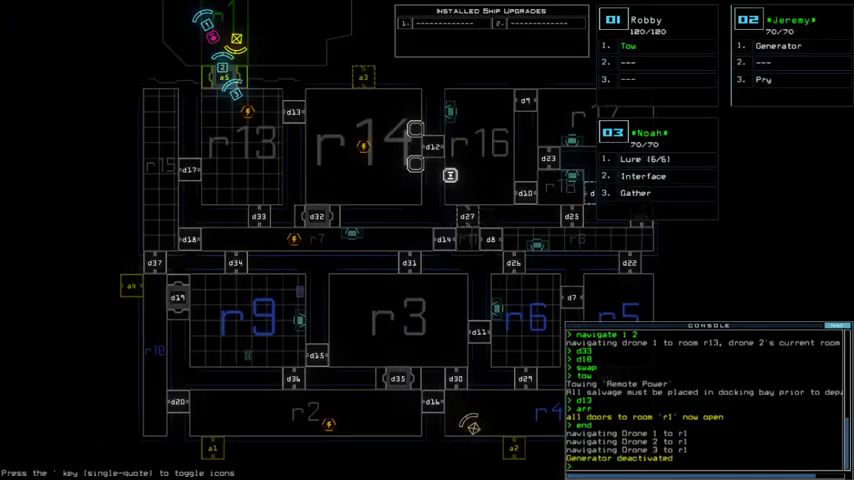
scroll(427, 240, "up", 3)
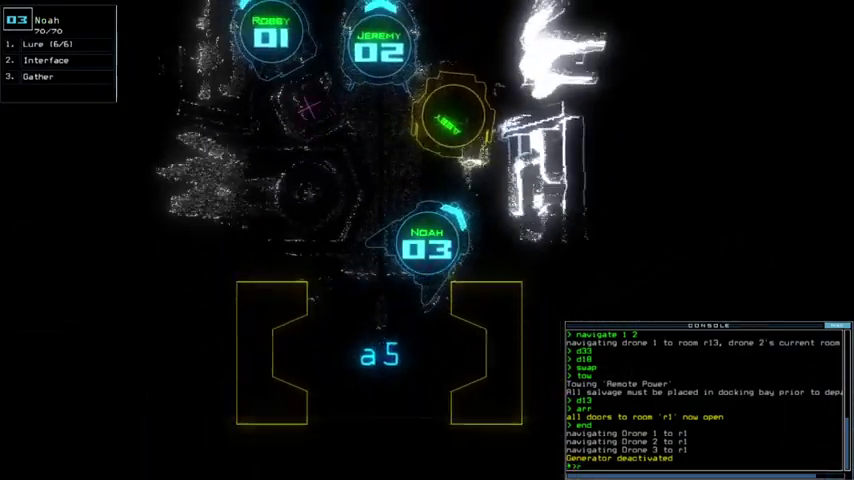
type("ra")
- Close r1's doors, release the tow and redock at airlock a3
key("Return")
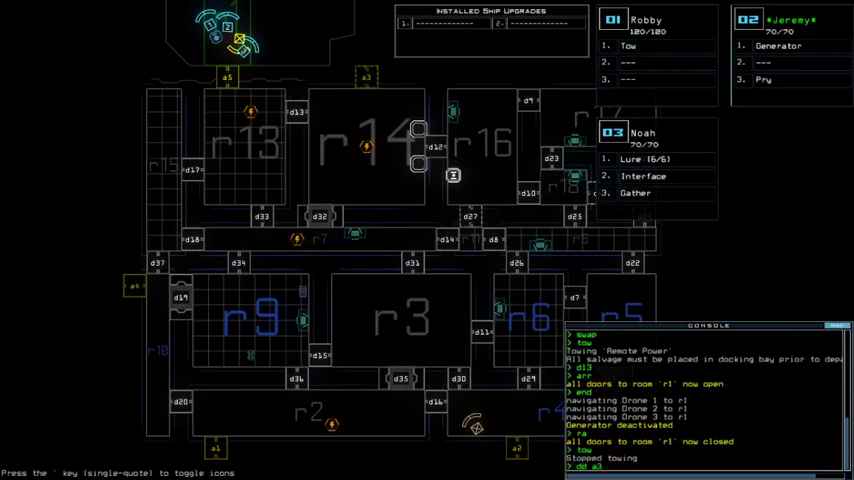
key("Return")
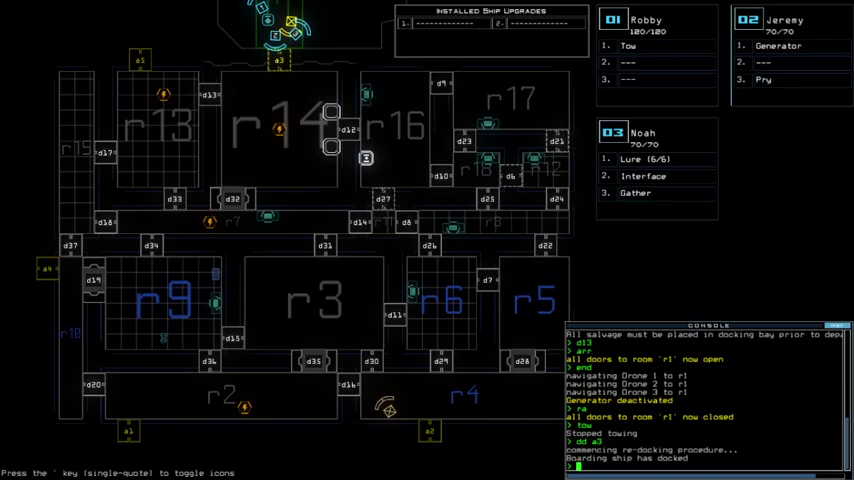
type("arr")
- Reopen r1's doors and retry powering up the generator
key("Return")
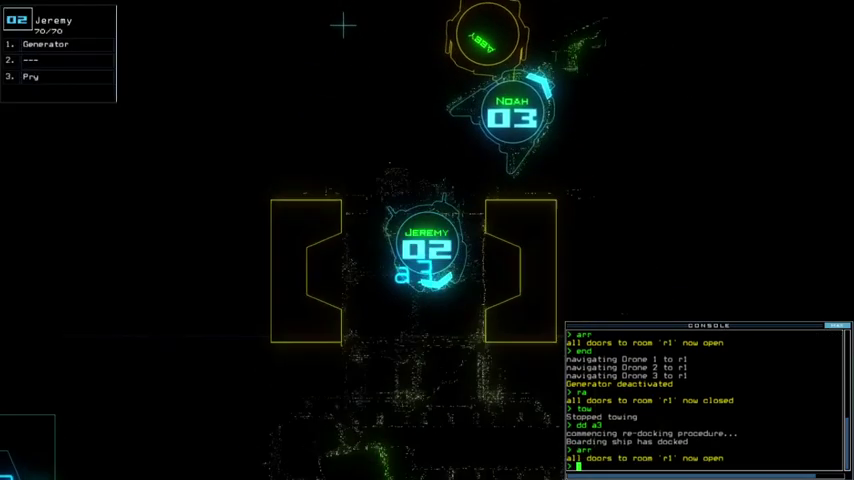
type("generator")
key("Return")
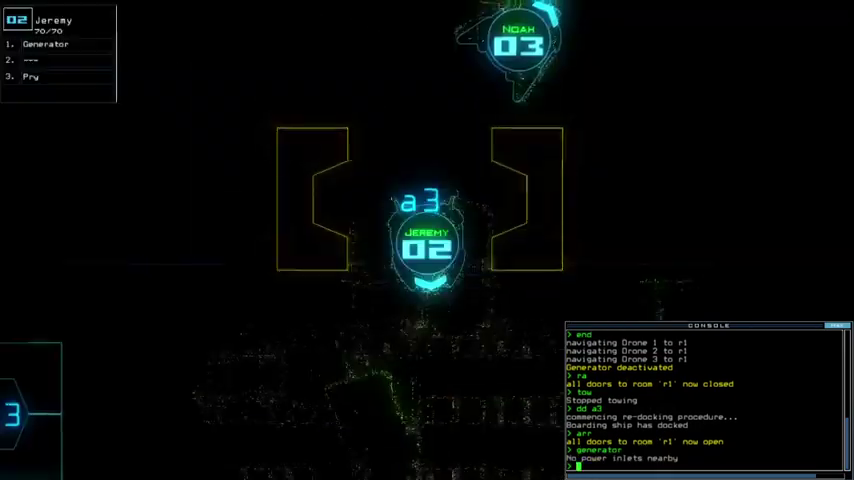
type("generator")
key("Return")
type("3")
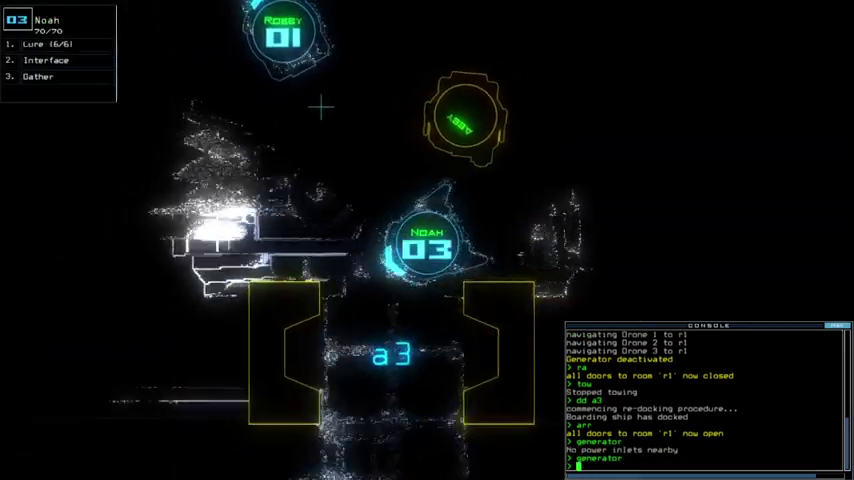
type("r")
key("Return")
type("r")
key("Return")
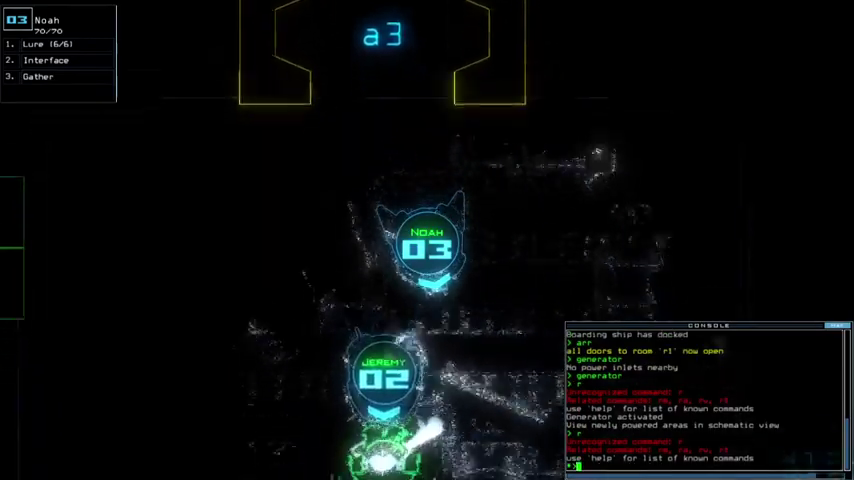
- Open door d12 for Noah and run the interface scan, revealing items in r16
key("Tab")
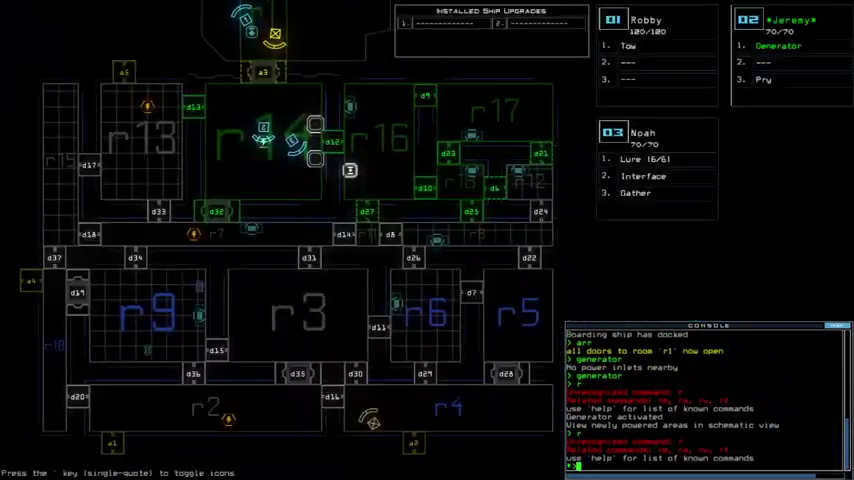
key("Tab")
type("d12")
key("Tab")
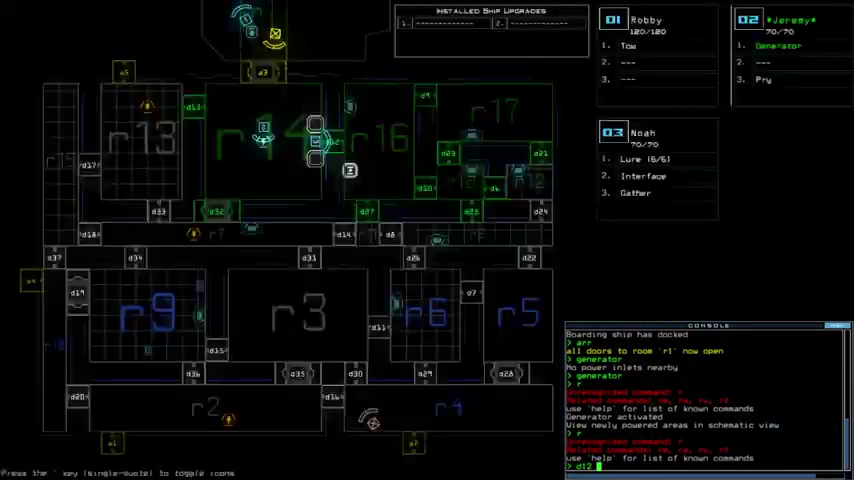
key("Return")
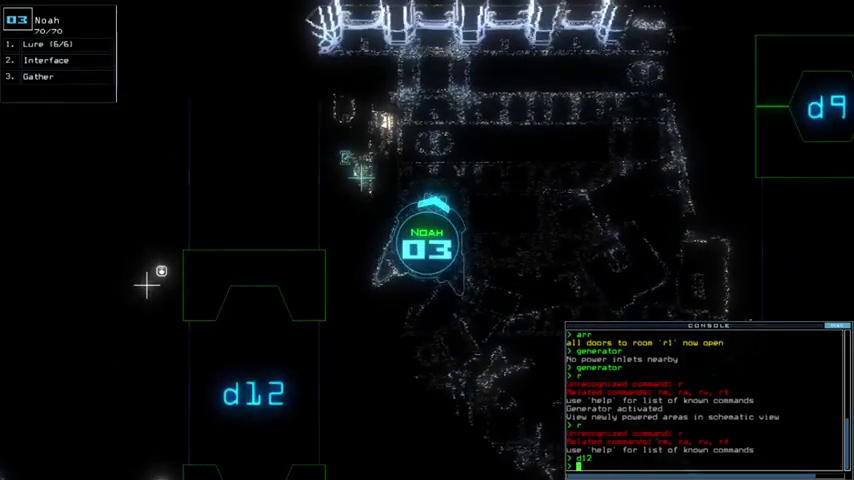
type("rw")
key("Return")
key("Tab")
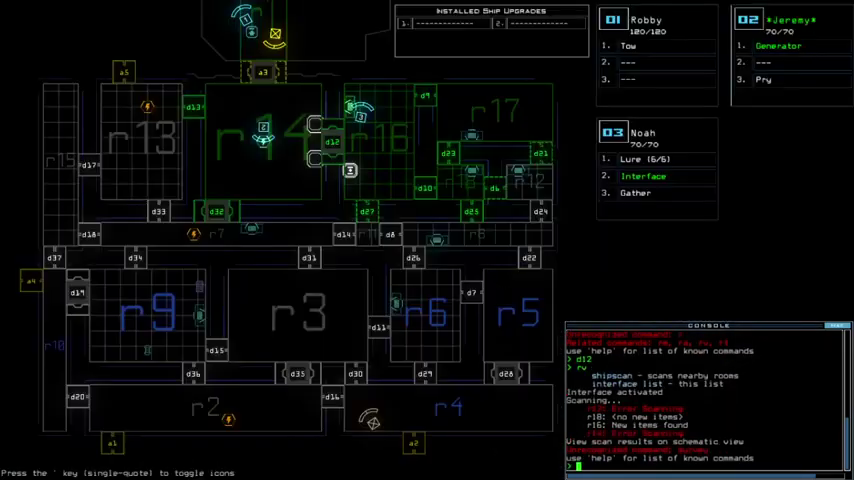
key("ctrl+Right")
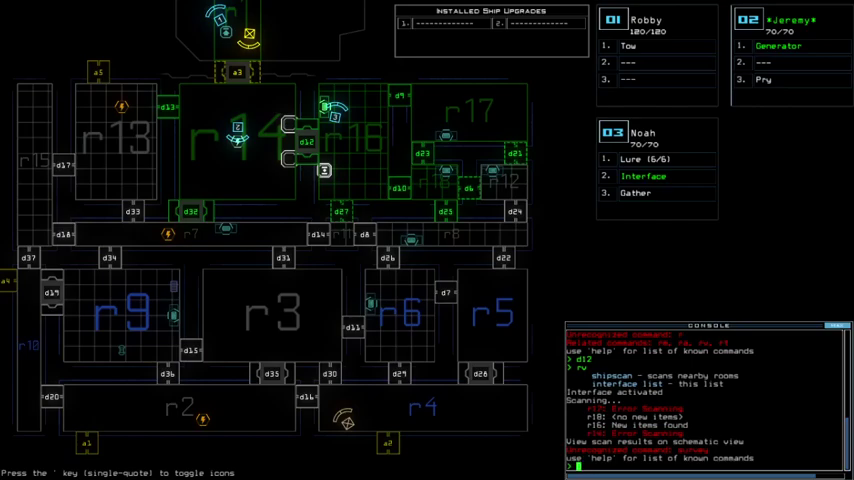
- Open door d13 for Jeremy and switch the generator back on
key("Return")
type("d13")
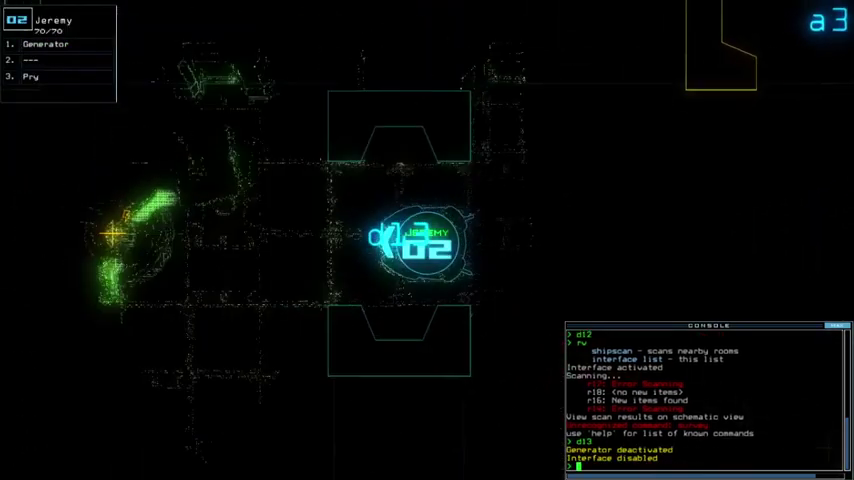
type("generator")
key("Return")
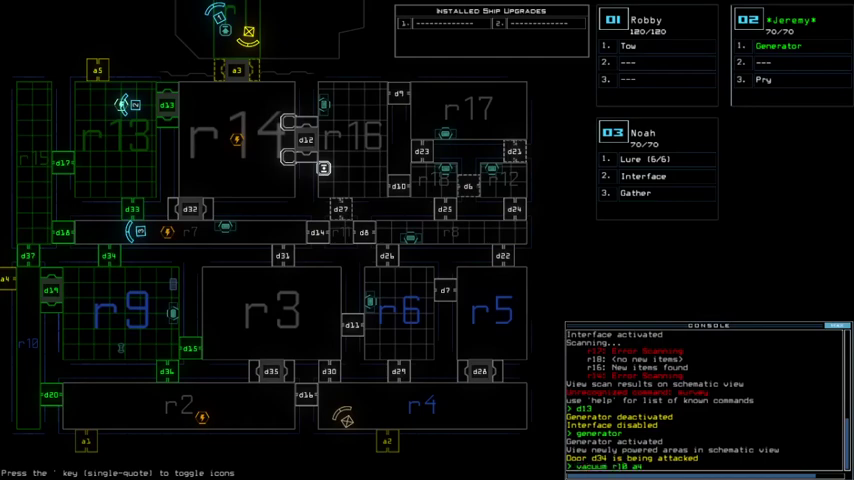
- Vent room r10 to space through airlock a4
key("Return")
key("Tab")
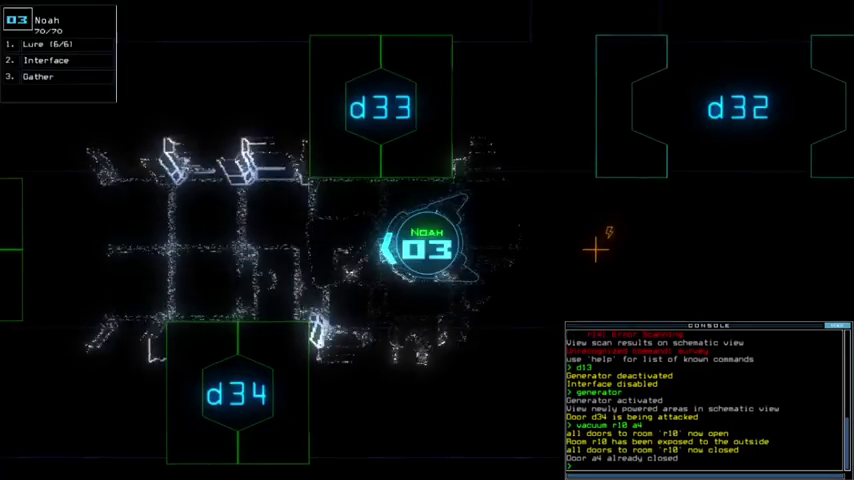
key("Tab")
type("0")
- Move Noah through r10 and r9 back to room r1
key("Return")
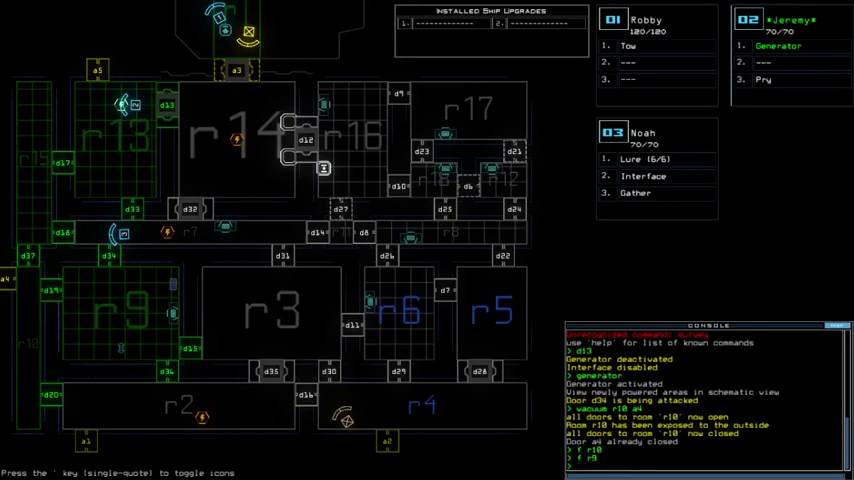
key("Tab")
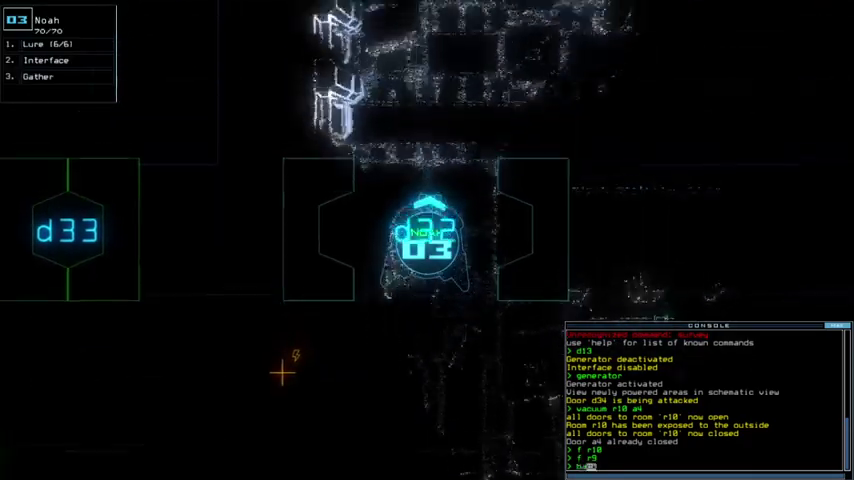
type("hack")
key("Return")
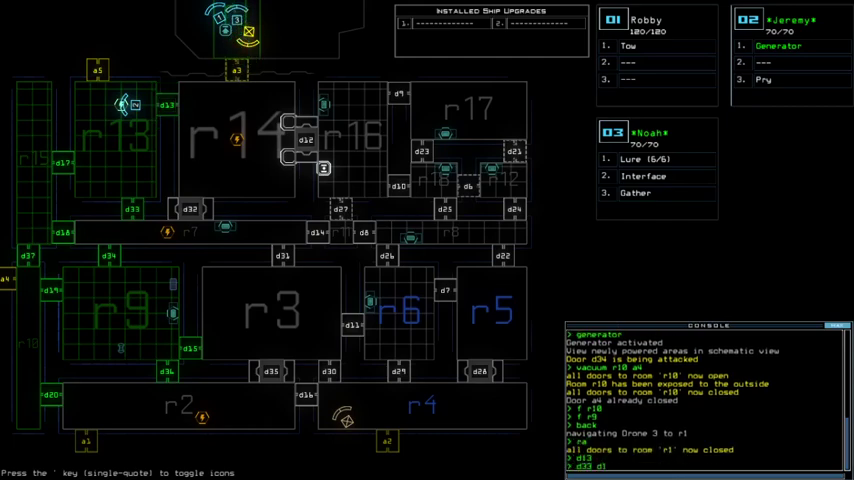
- Open doors d33 and d18 and switch the generator back on, watching Jeremy's camera
key("2")
key("Down")
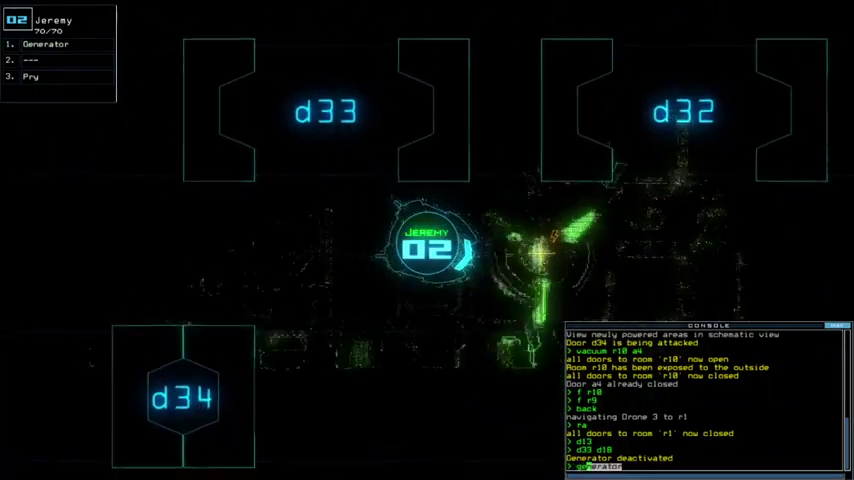
type("generator")
key("Return")
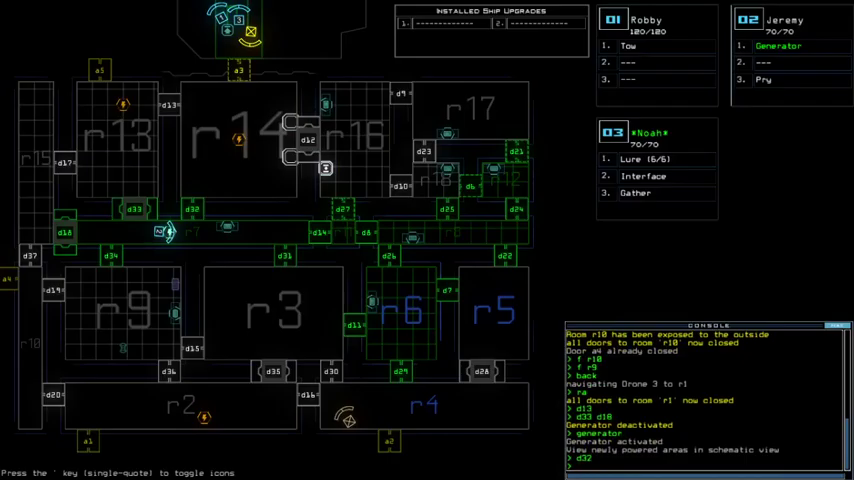
type("3arr")
- Open and then close all doors to room r1, checking Noah's camera
key("Return")
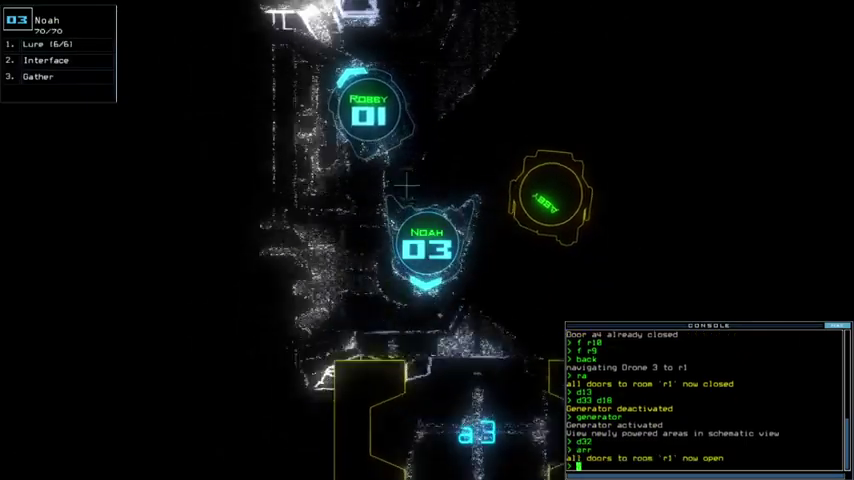
type("ra")
key("Return")
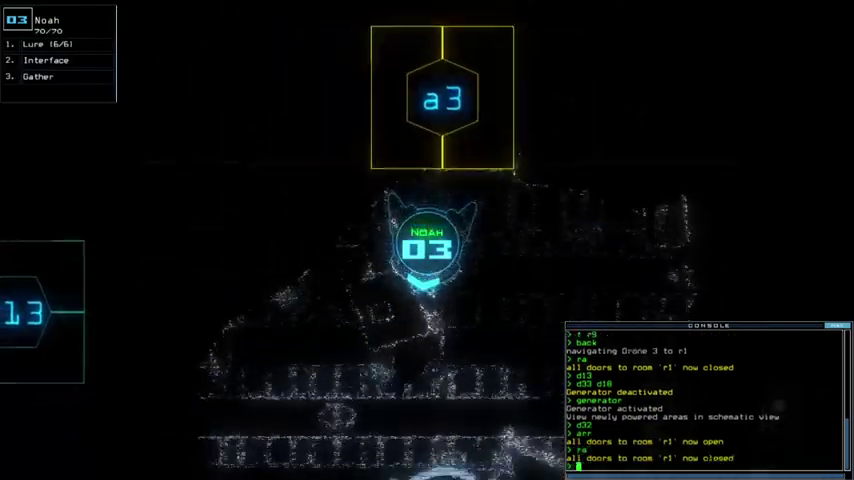
key("Tab")
type("dd")
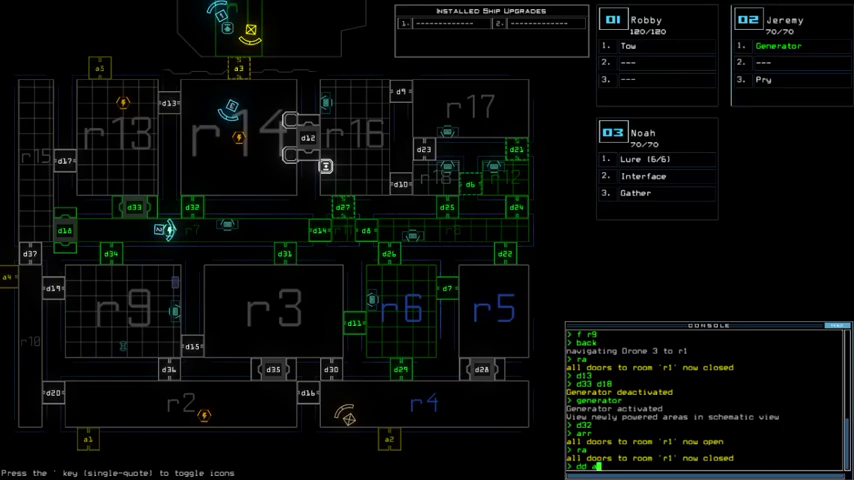
key("Tab")
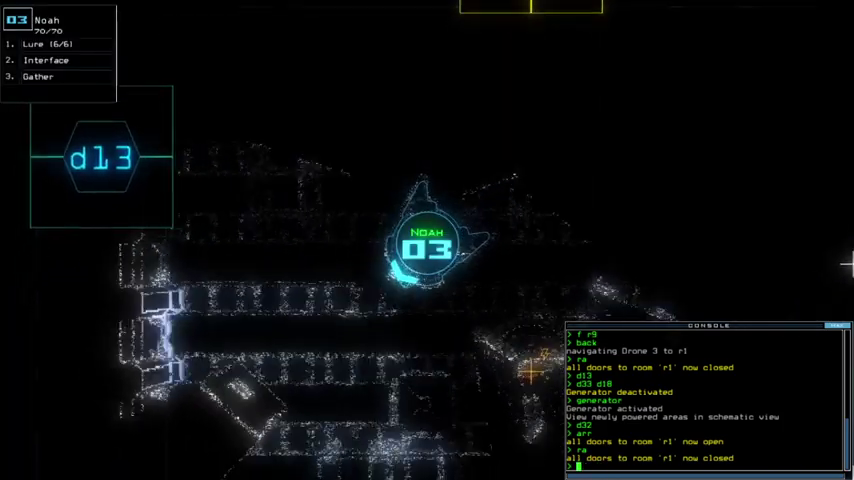
key("Tab")
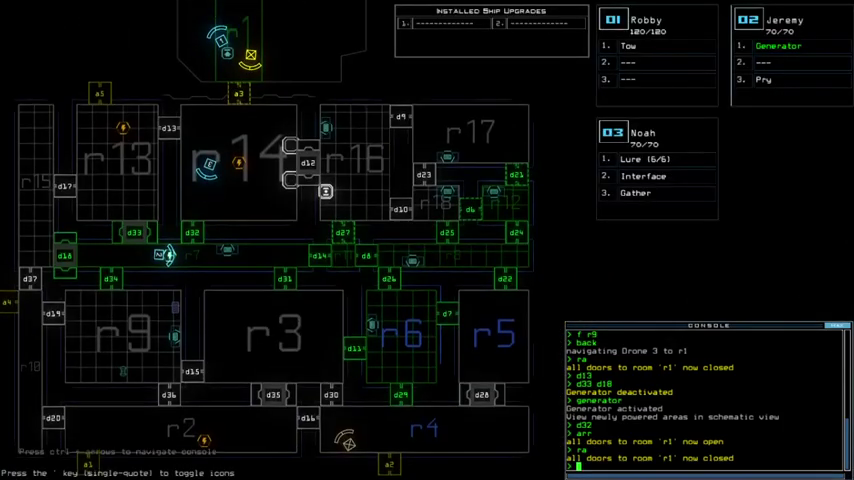
- Move the Pry upgrade into Robby's second slot with 'swap'
key("Tab")
type("swap")
key("Return")
key("Escape")
type("swap")
key("Return")
key("ctrl+Return")
key("Tab")
key("Tab")
type("d32")
- Open doors d32, d14 and d8 so Noah moves through them
key("Return")
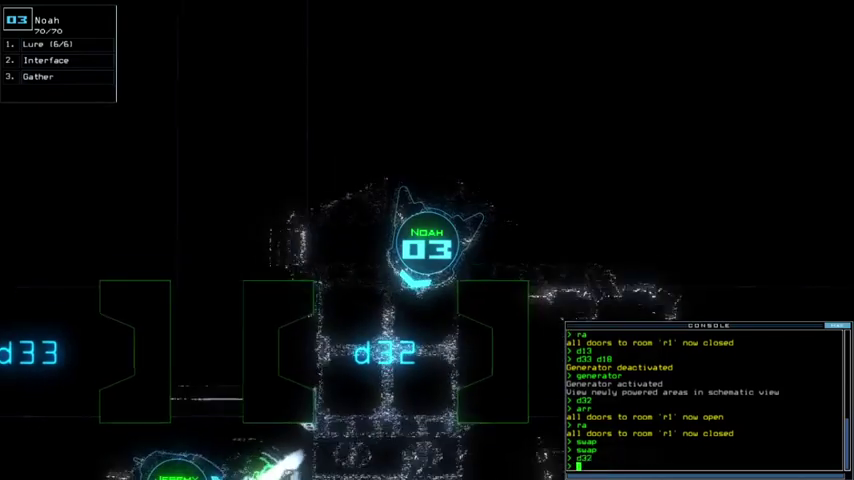
type("32")
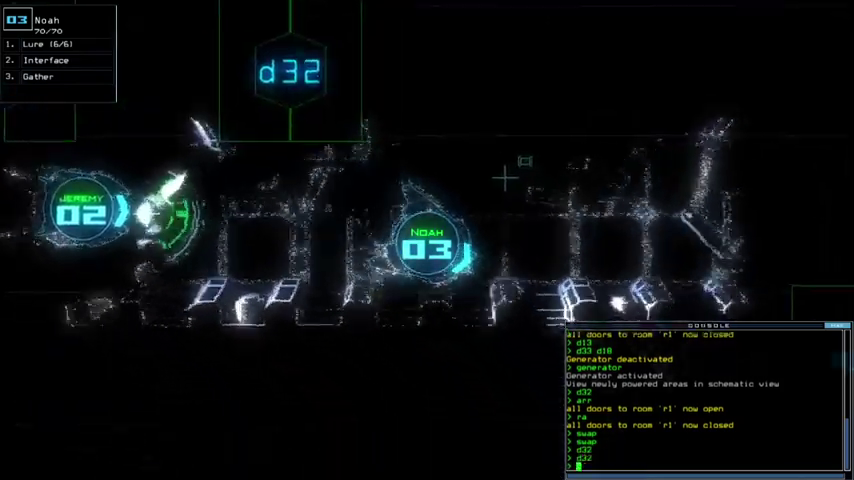
key("Return")
key("Tab")
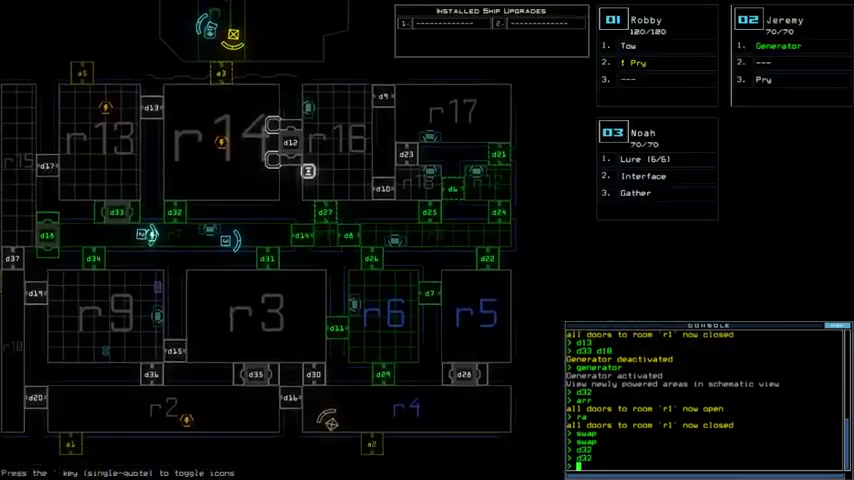
key("Tab")
type("d1")
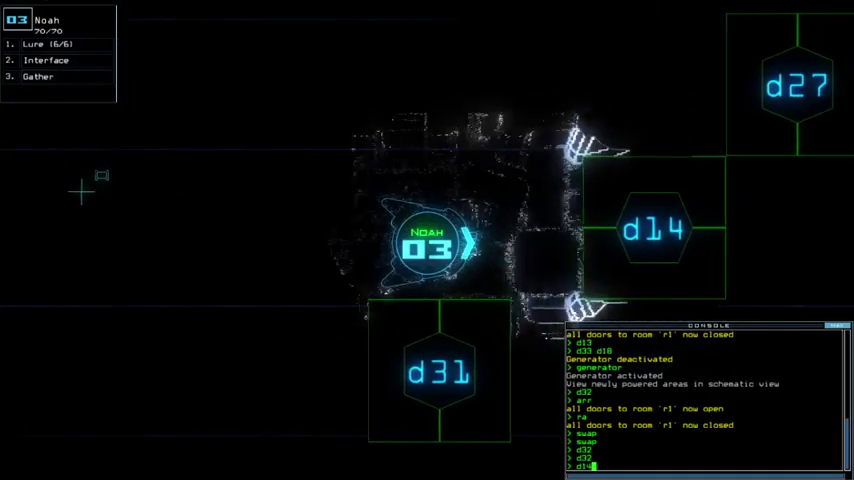
type("4")
key("Return")
type("d8")
key("Return")
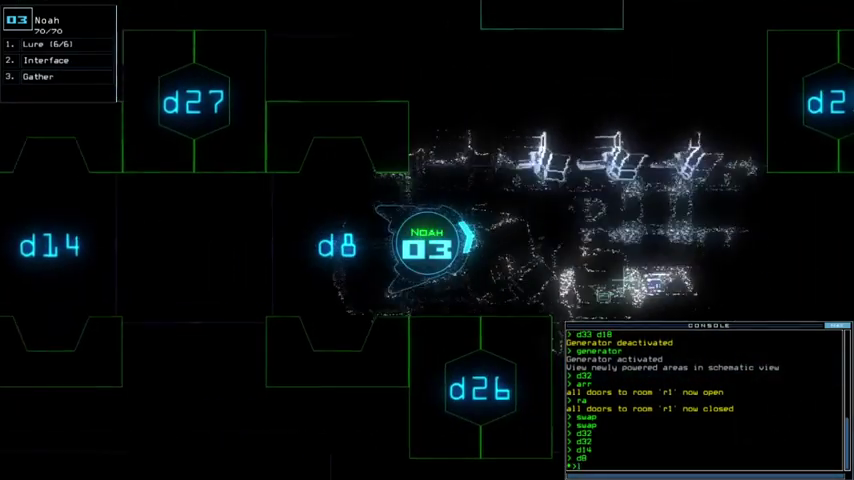
- Drop a lure beyond d8, send Noah to d26, and recover the lure
key("Return")
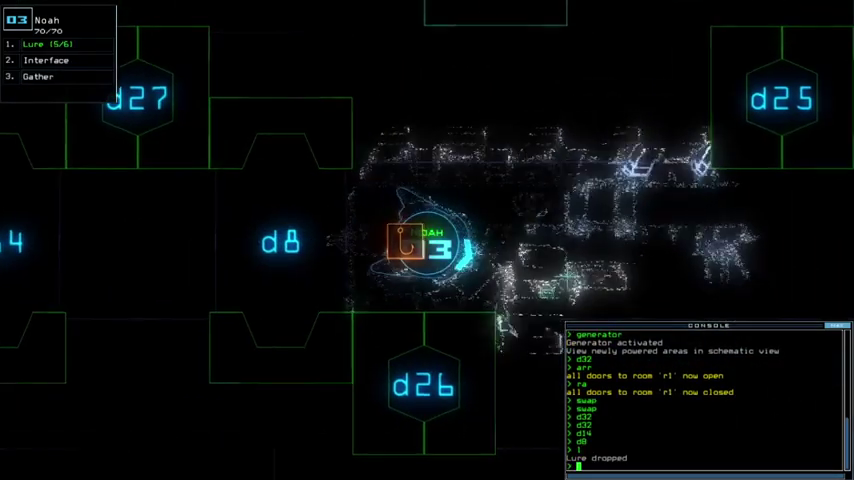
type("d26")
key("Return")
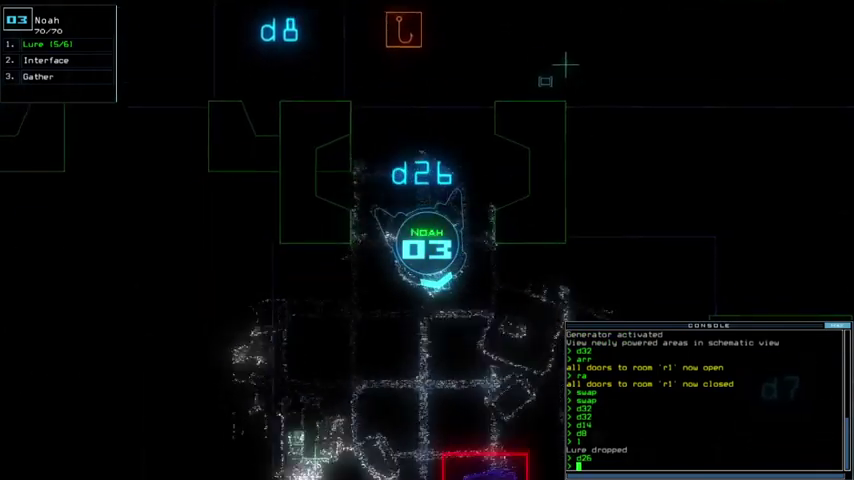
type("d26")
key("Return")
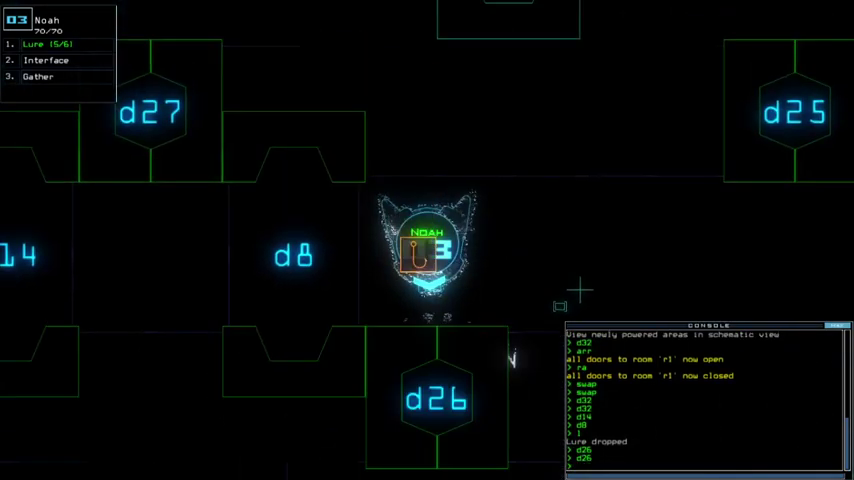
type("d26")
key("Return")
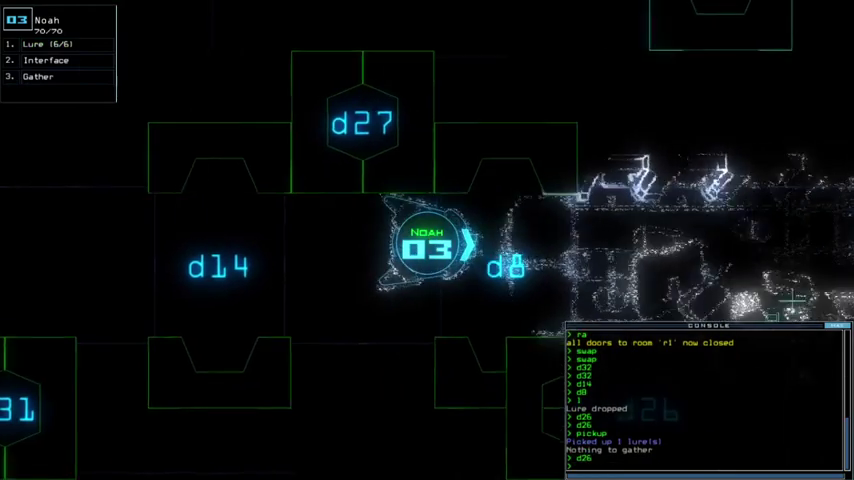
key("Tab")
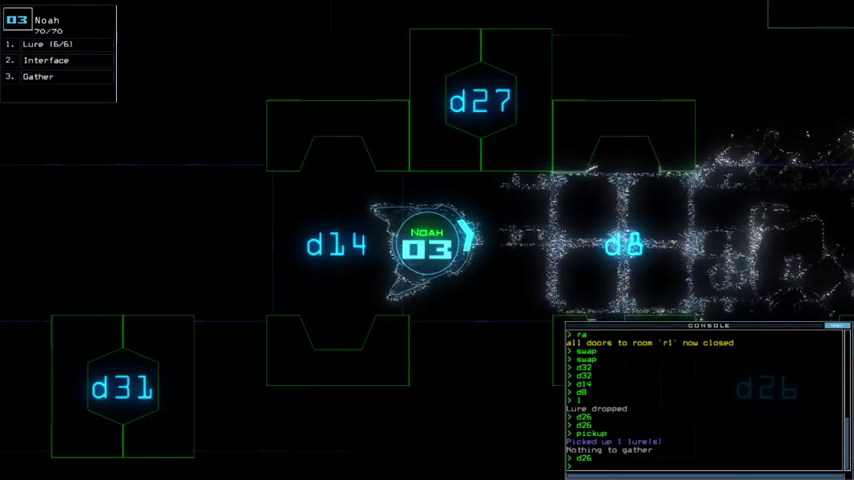
key("Tab")
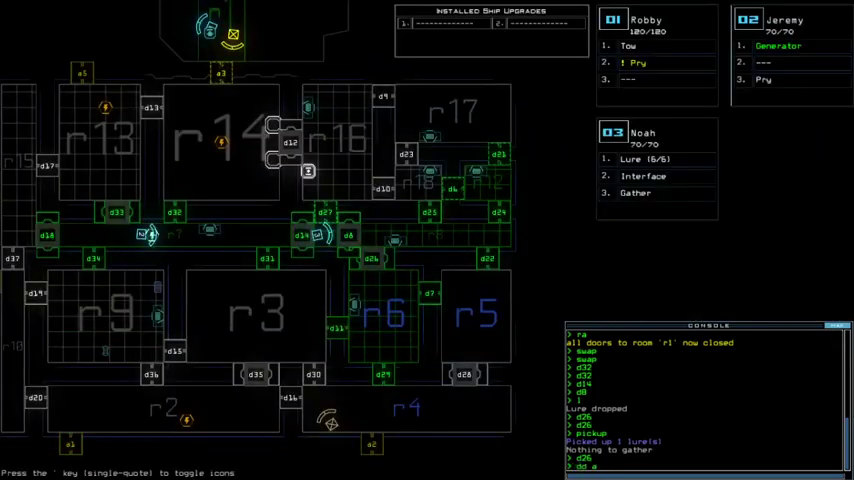
type("5")
- Redock at a5 with 'dd a5', toggle door d26, then close four doors with 'cccc'
key("Return")
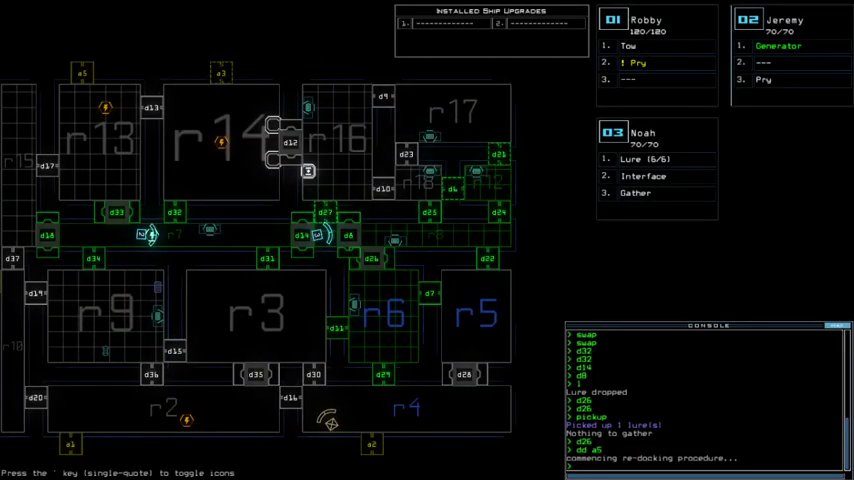
key("Tab")
type("d26")
key("Return")
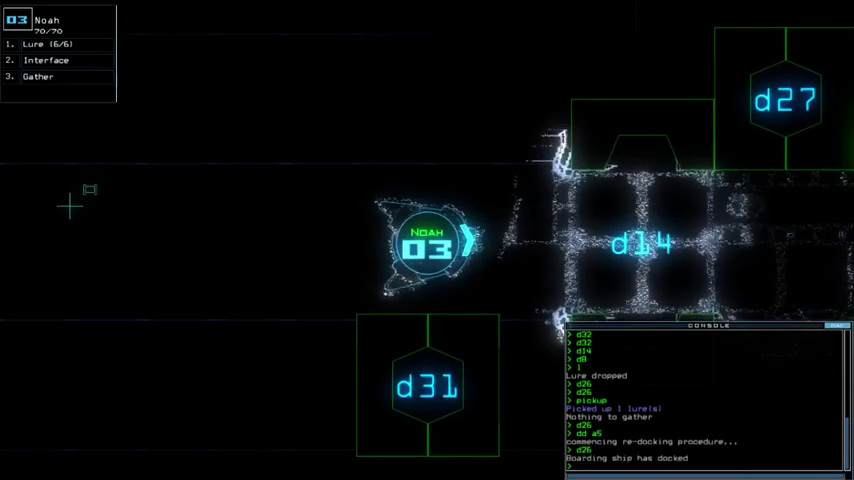
key("Tab")
key("Tab")
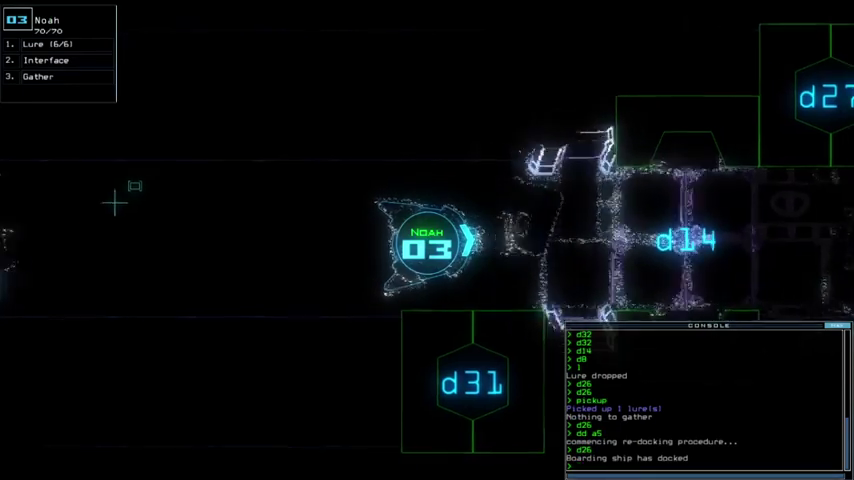
type("cccc")
key("Return")
key("Tab")
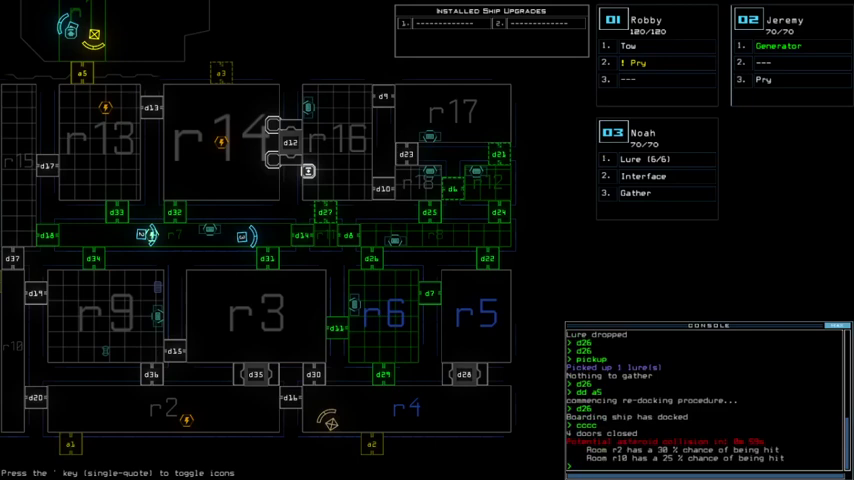
- Pan the ship map and clear the blue marking from room r6
key("Left")
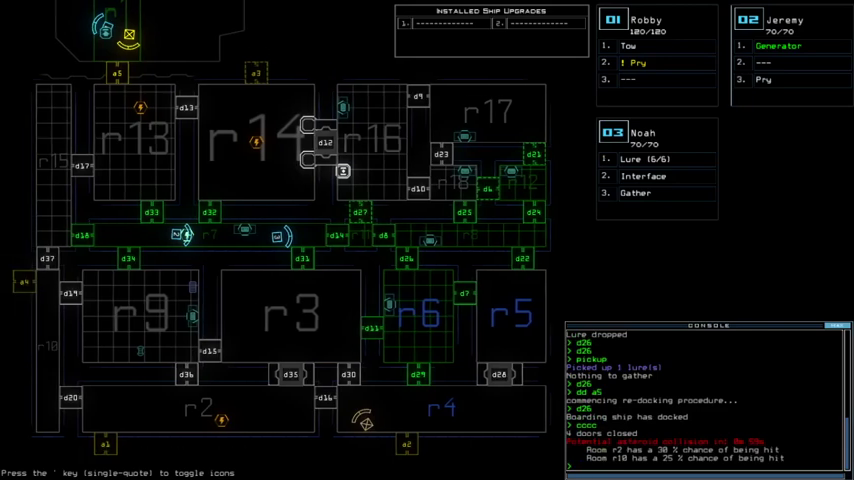
type("f r6")
key("Return")
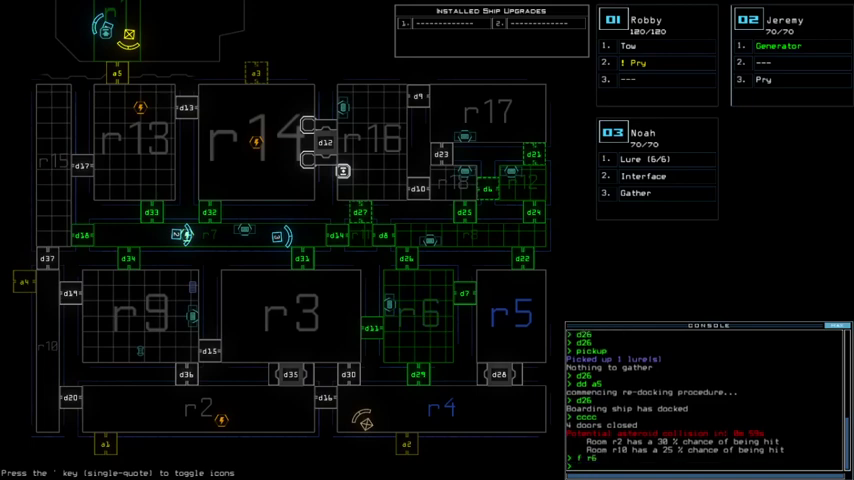
key("ctrl+Left")
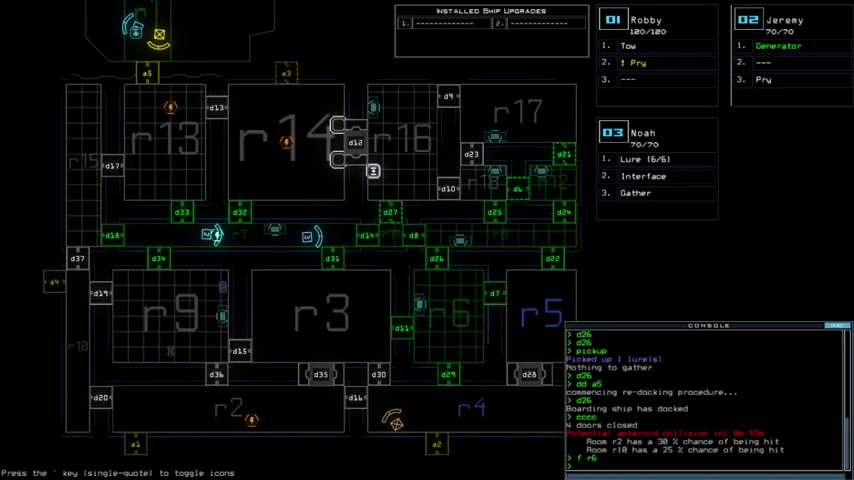
key("ctrl+Left")
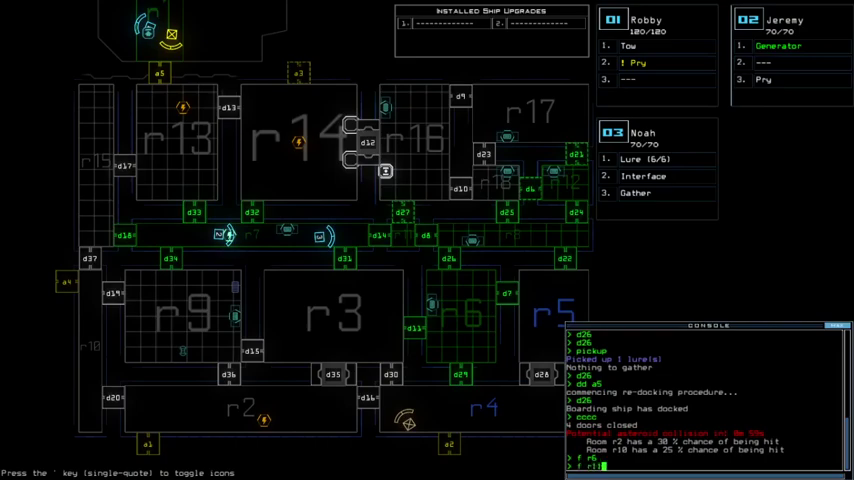
- Flag room r11, follow Noah's camera, and open door d33
key("Tab")
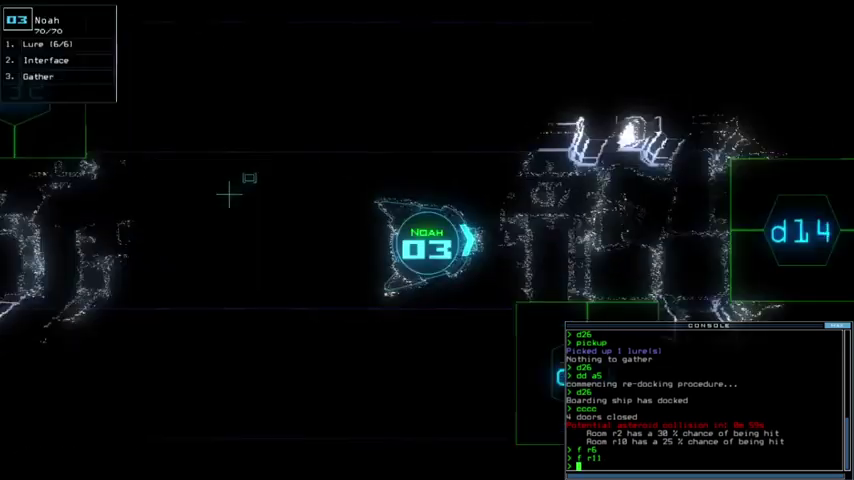
key("Left")
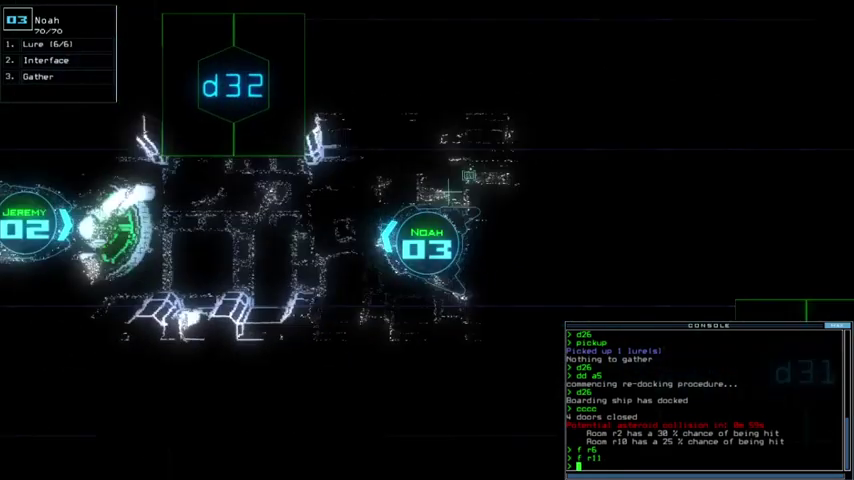
key("2")
key("Tab")
key("Tab")
type("c")
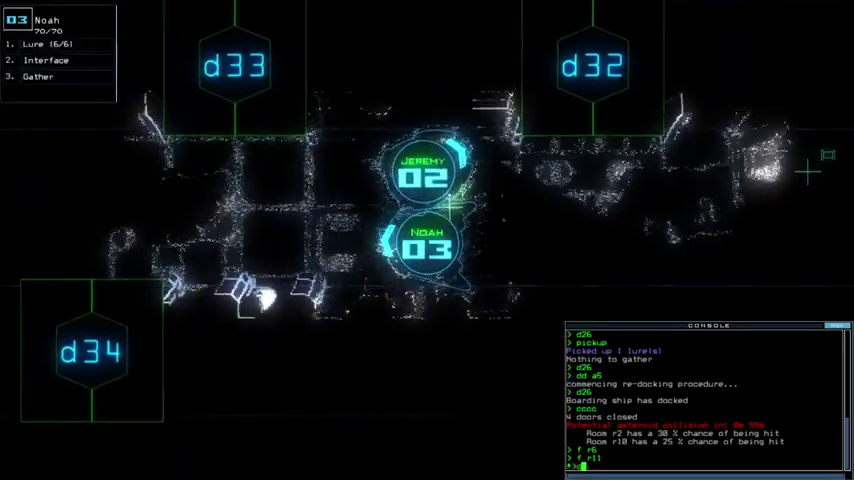
type("33")
key("Return")
type("ar")
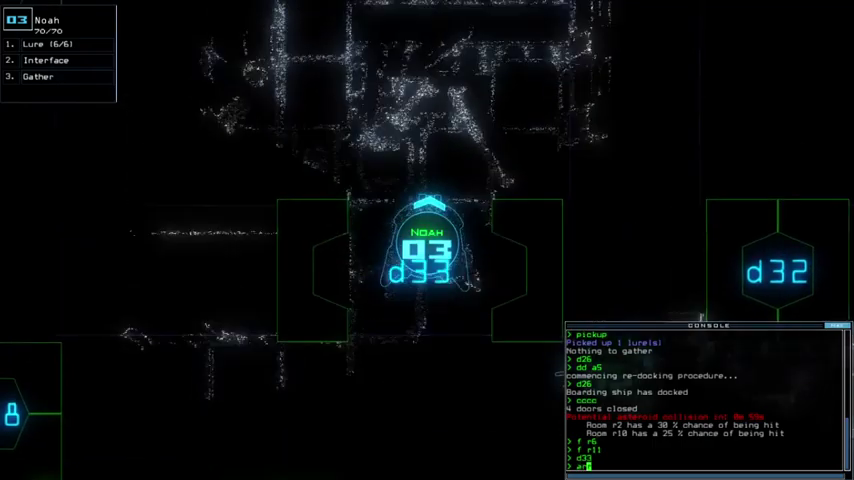
type("r")
- Open r1's doors and recall Jeremy and Noah to the boarding ship
key("Return")
type("back 2")
key("Return")
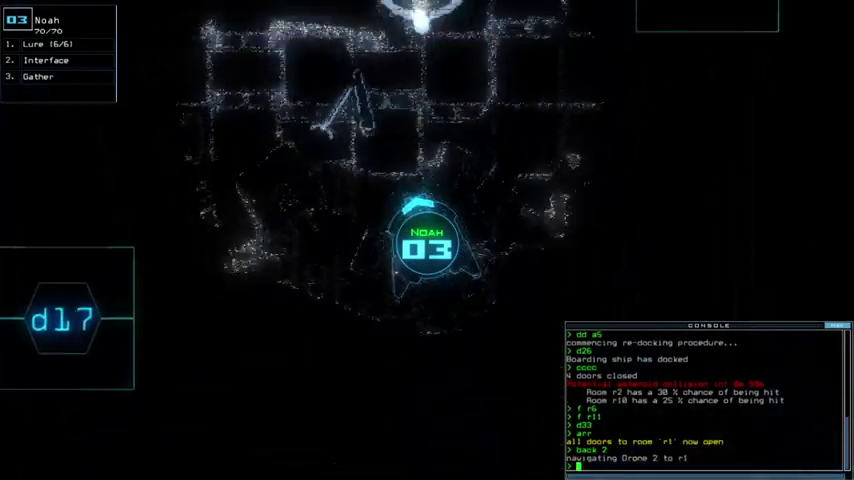
type("back")
key("Return")
key("Tab")
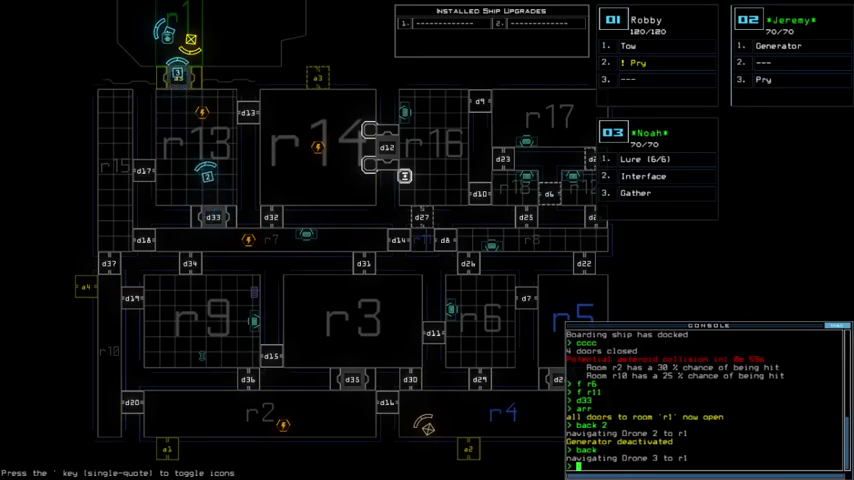
- Check Noah's, Robby's and Jeremy's cameras, then close all doors to r1
key("Tab")
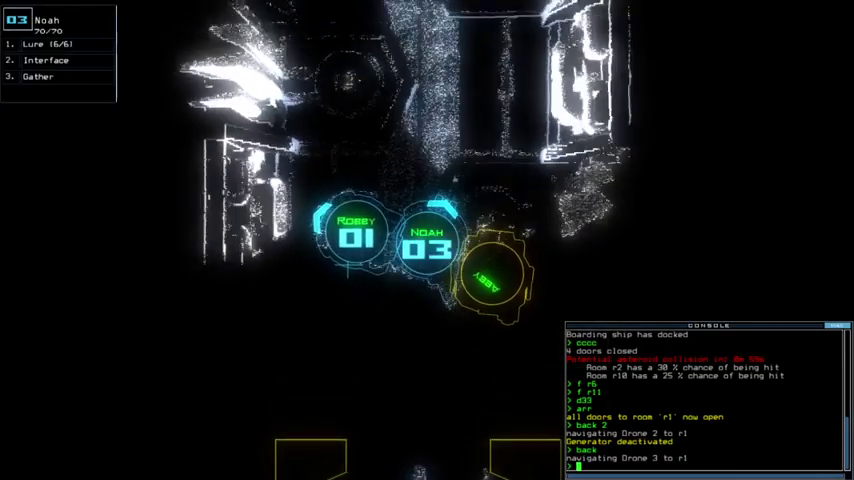
key("1")
key("Tab")
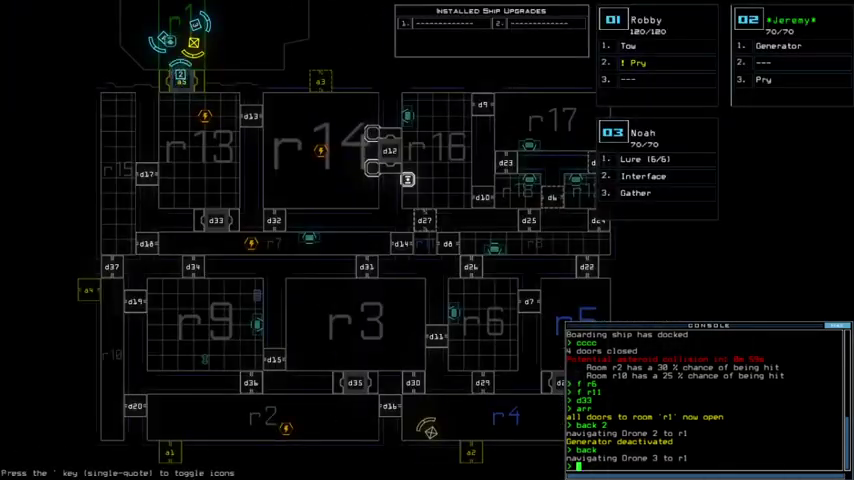
key("Tab")
key("Tab")
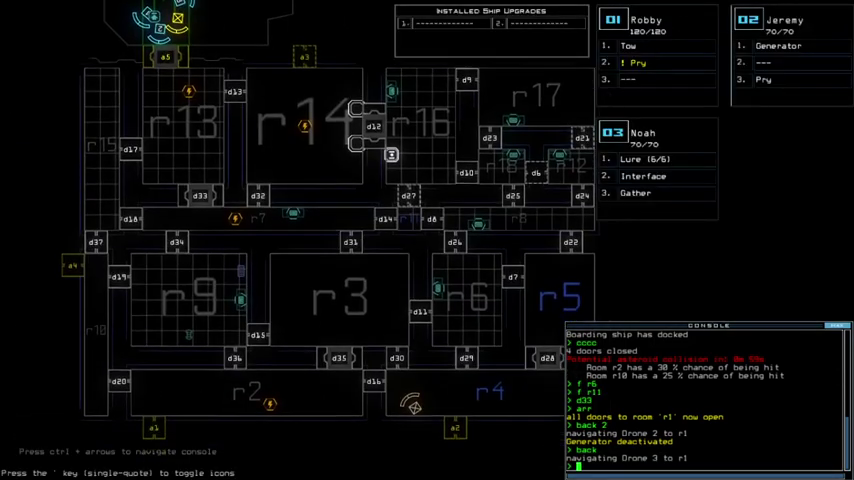
type("cr1")
key("Return")
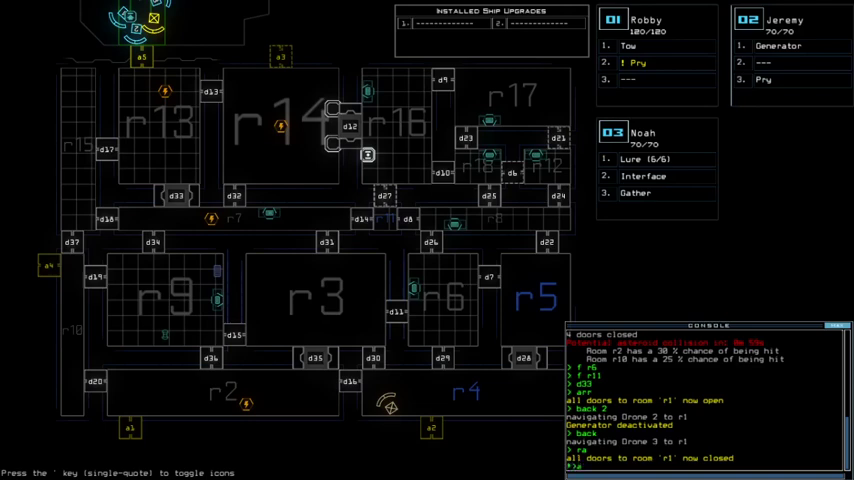
type("r")
- Reopen r1's doors and send Noah toward Jeremy's room r13
key("Return")
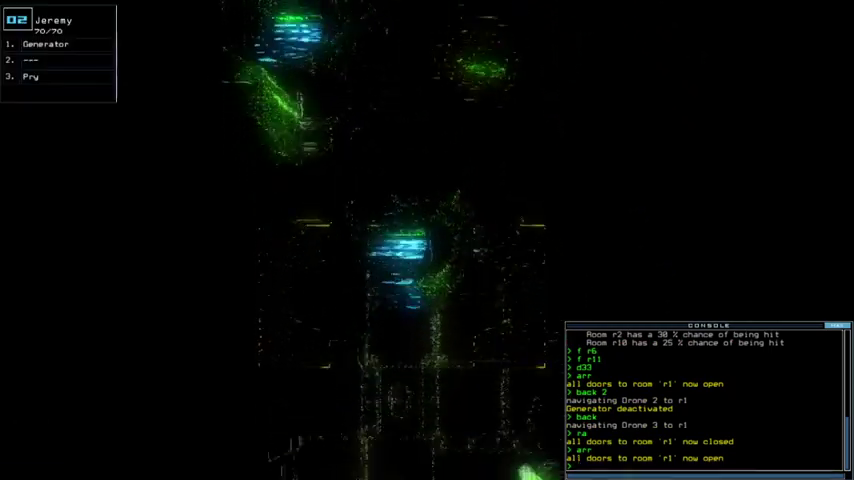
type("navigate 3")
key("Return")
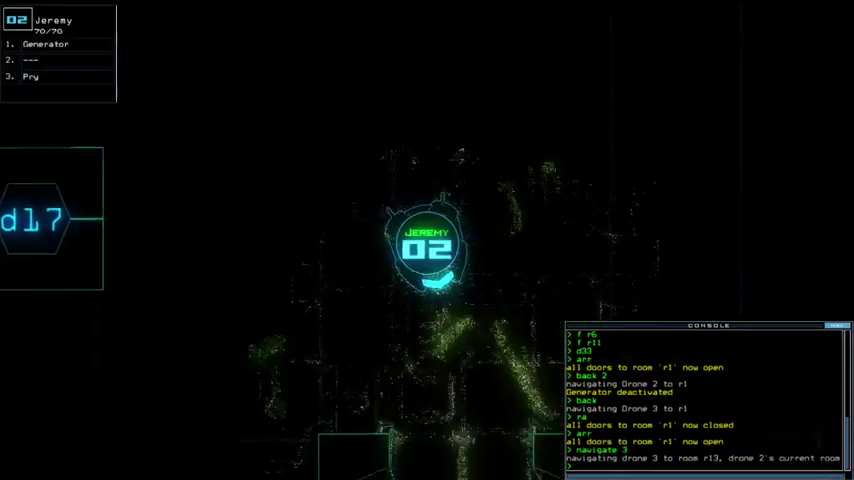
key("Tab")
key("Tab")
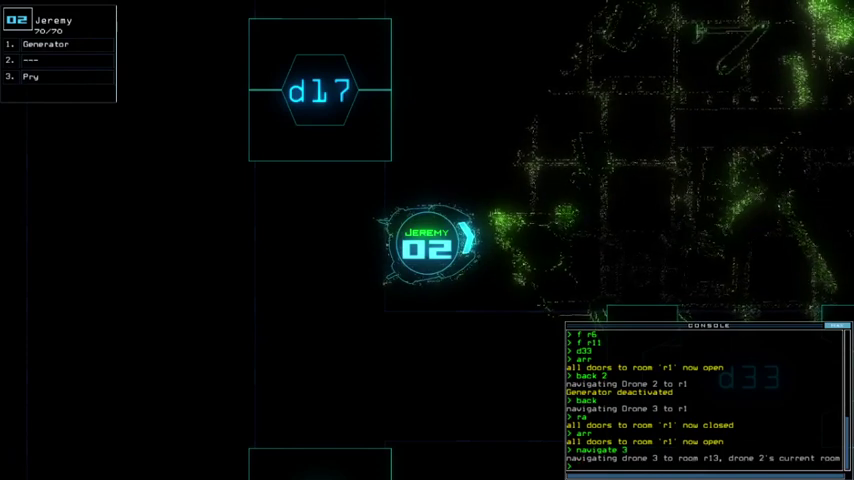
- Recall Noah to the boarding ship and switch to Jeremy's close-up camera
key("Tab")
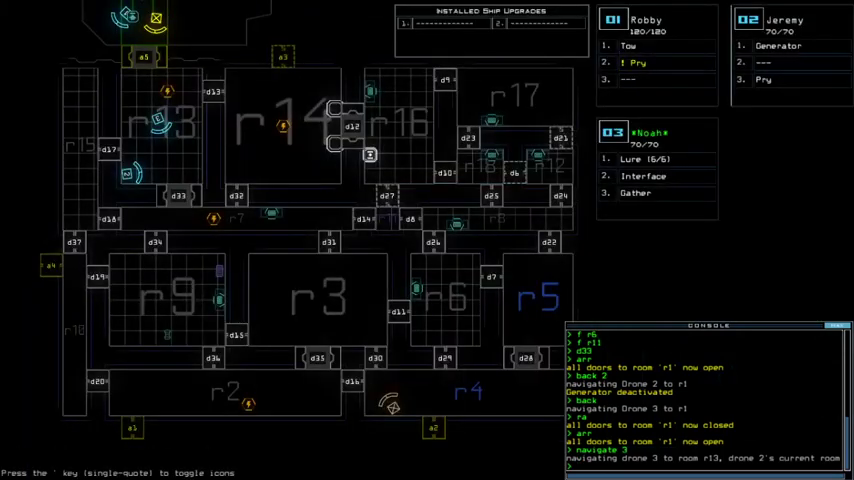
type("back 3")
key("Return")
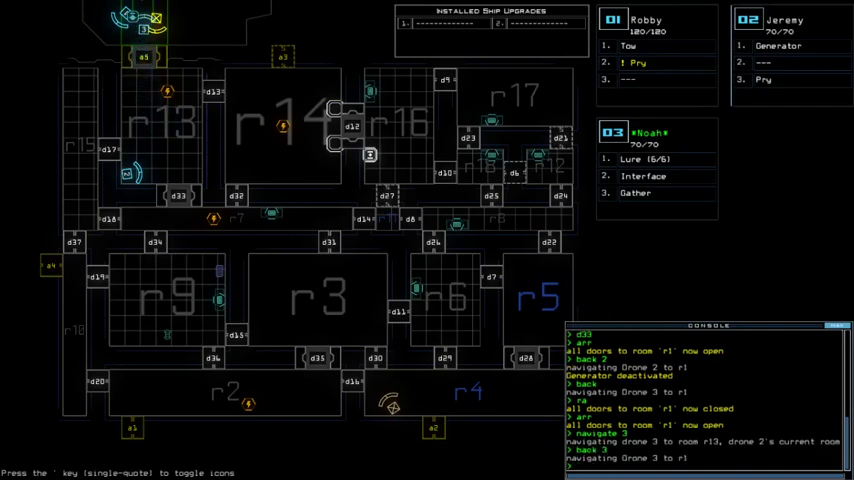
key("2")
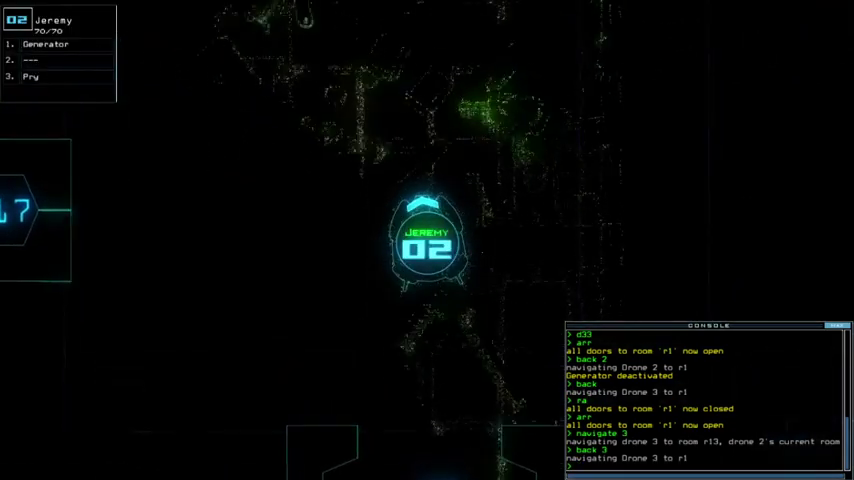
type("generator")
- Switch on the generator in Jeremy's room, toggle door d18, and close r1's doors
key("Return")
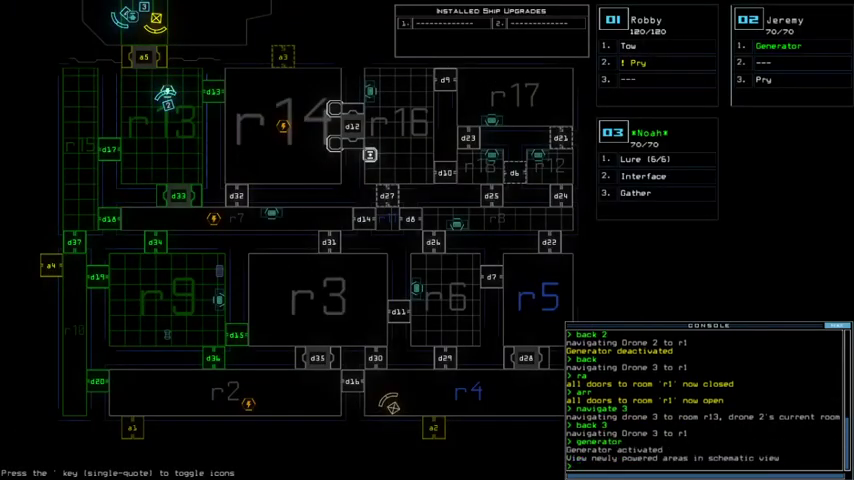
type("8")
key("Return")
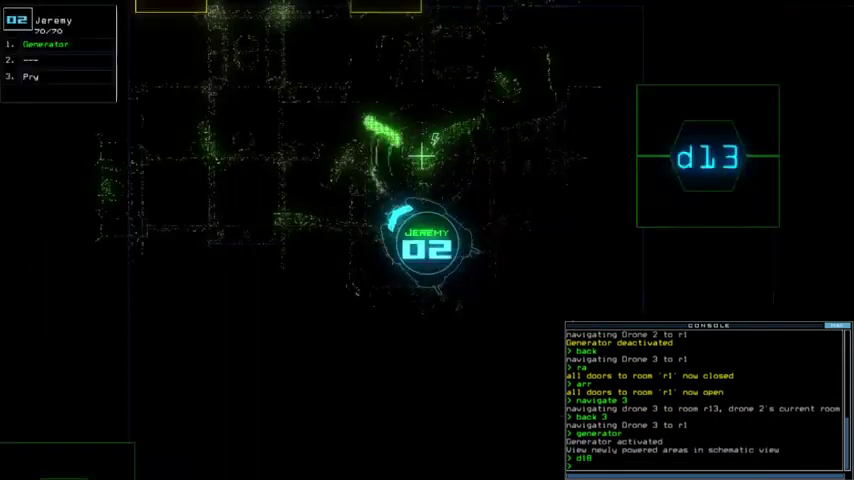
type("ra")
key("Return")
key("Down")
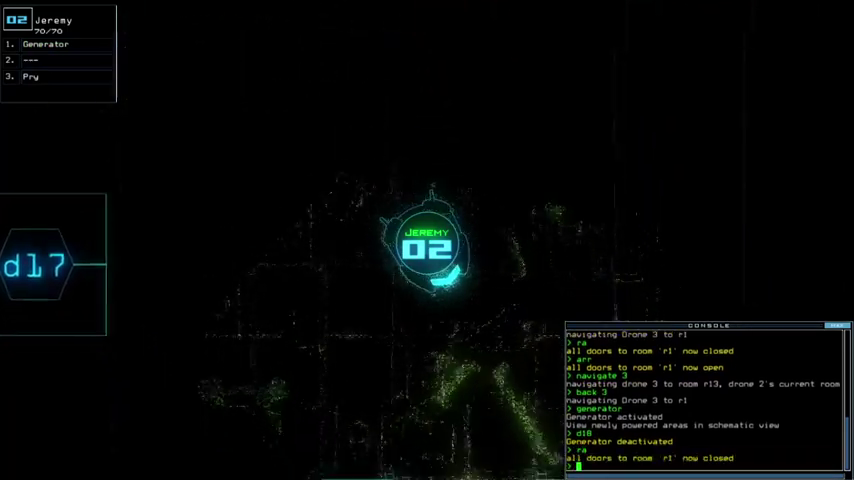
key("Tab")
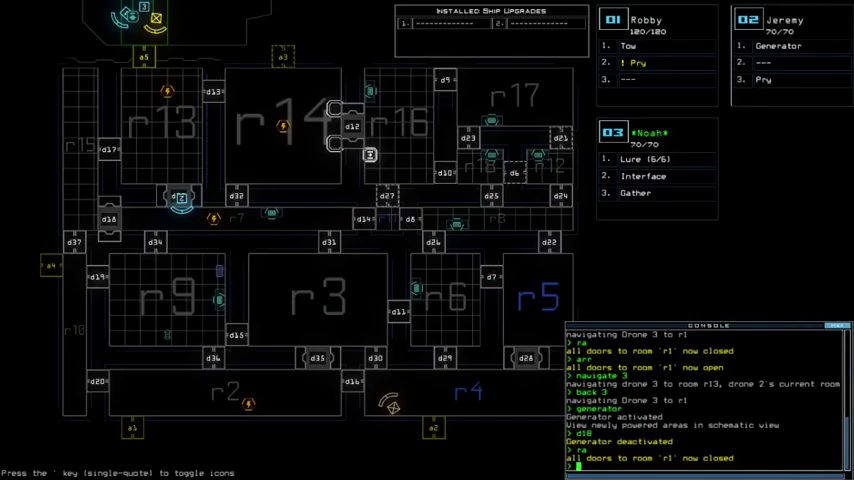
- Restart the generator, toggle door d17, then drive Jeremy's drone down the corridor
key("Tab")
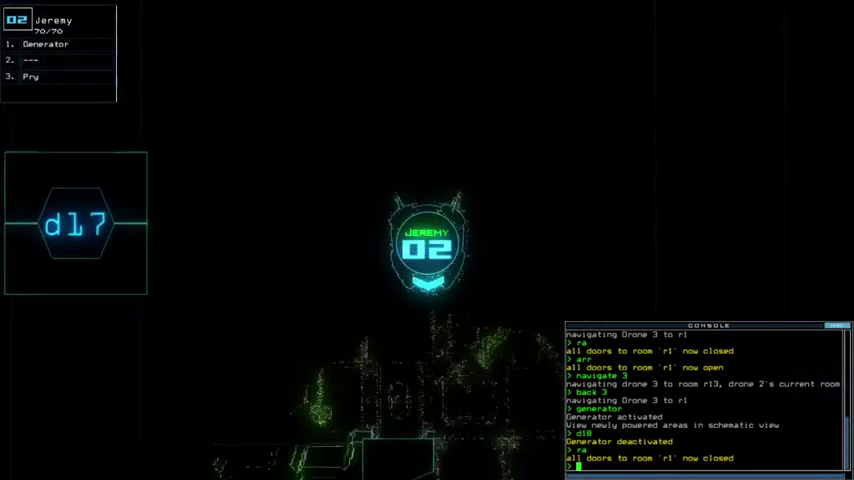
type("generator")
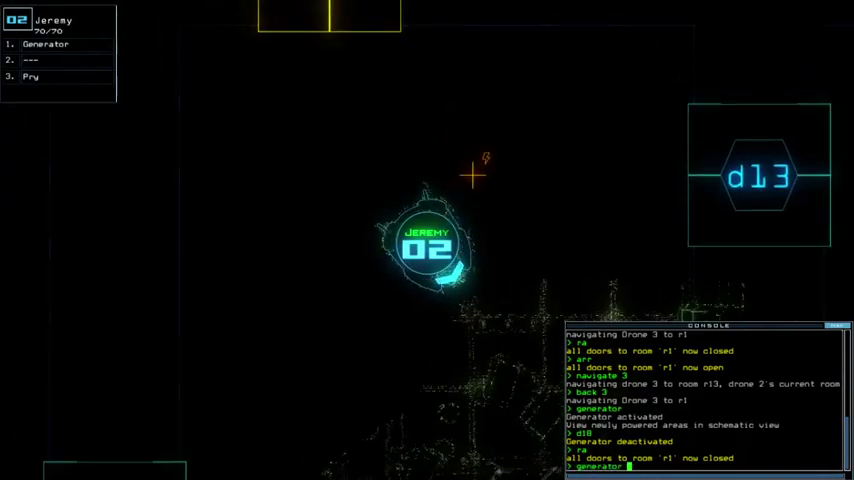
key("Return")
key("Tab")
type("d17")
key("Return")
key("Tab")
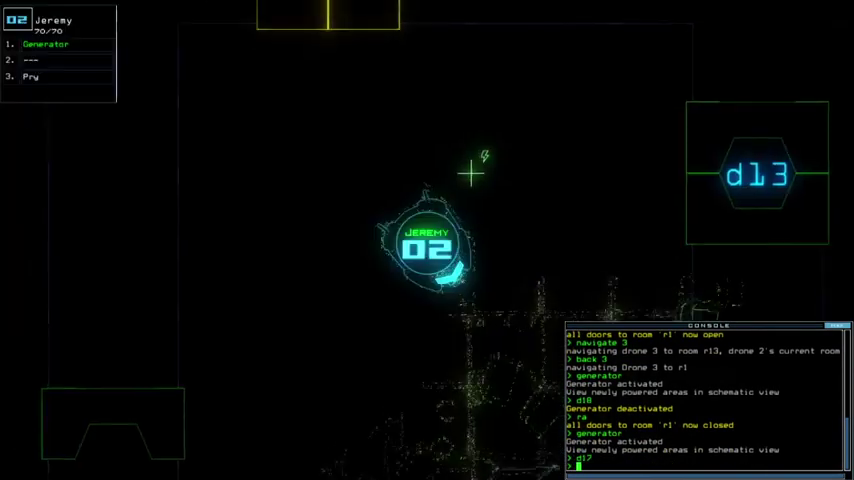
key("Tab")
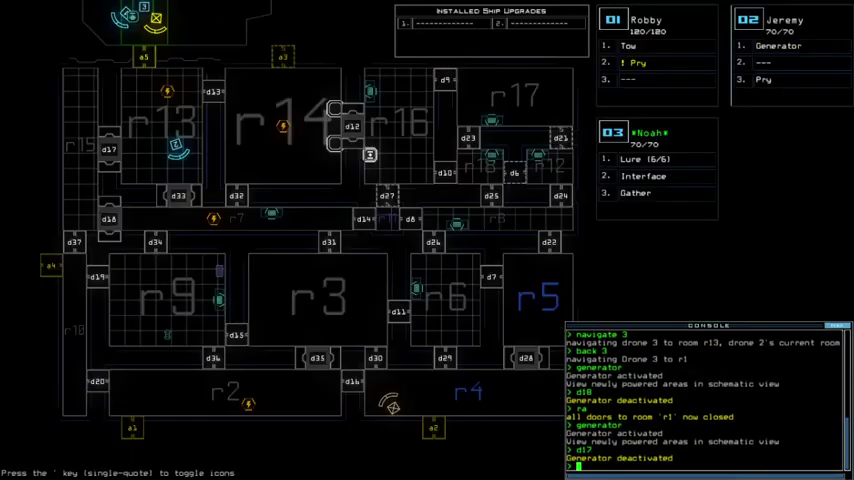
key("Tab")
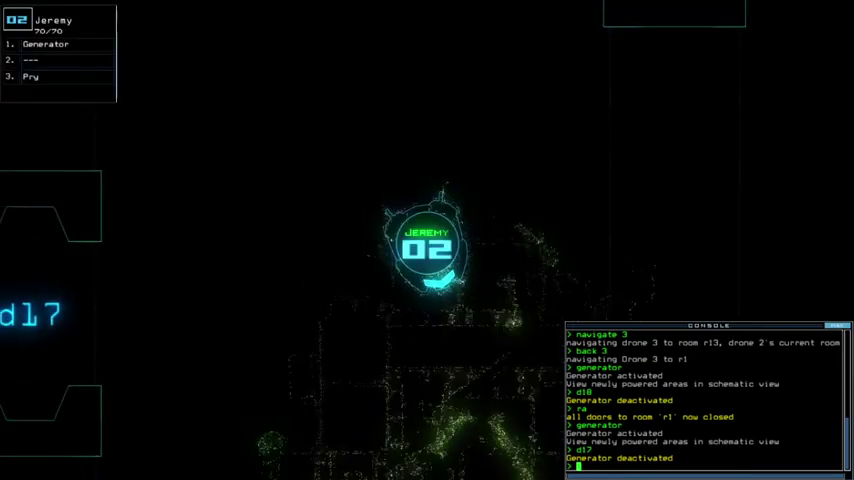
key("Escape")
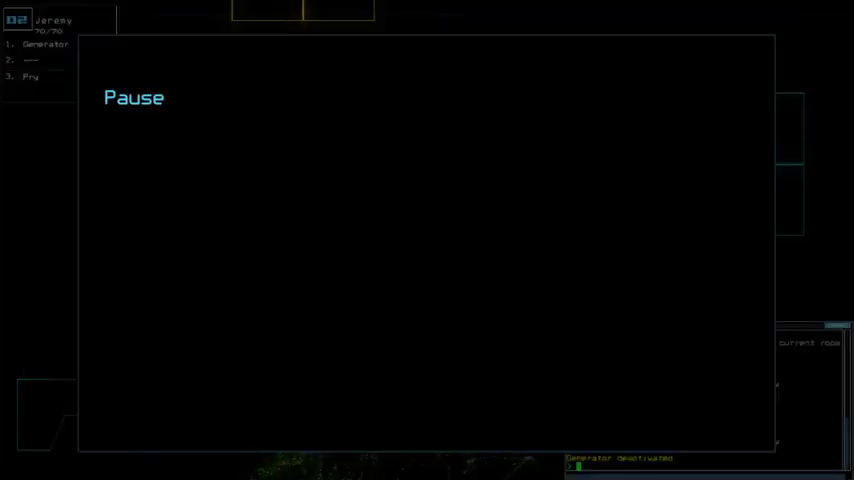
key("Escape")
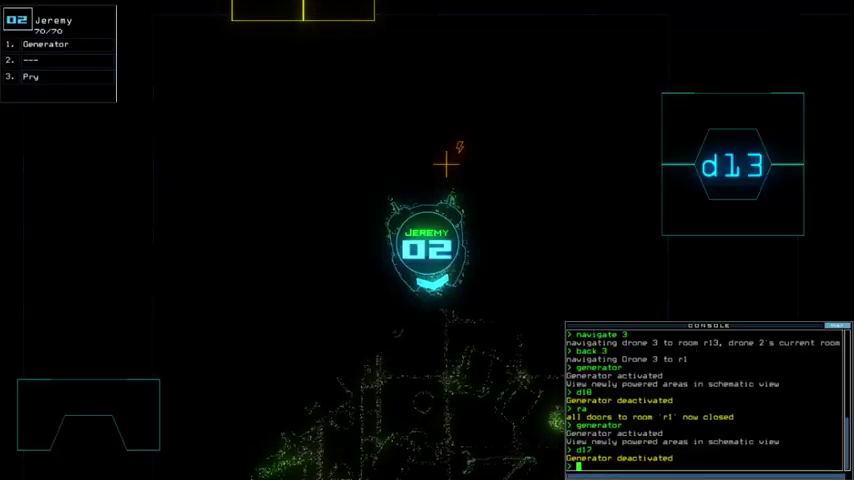
key("Down")
key("Down")
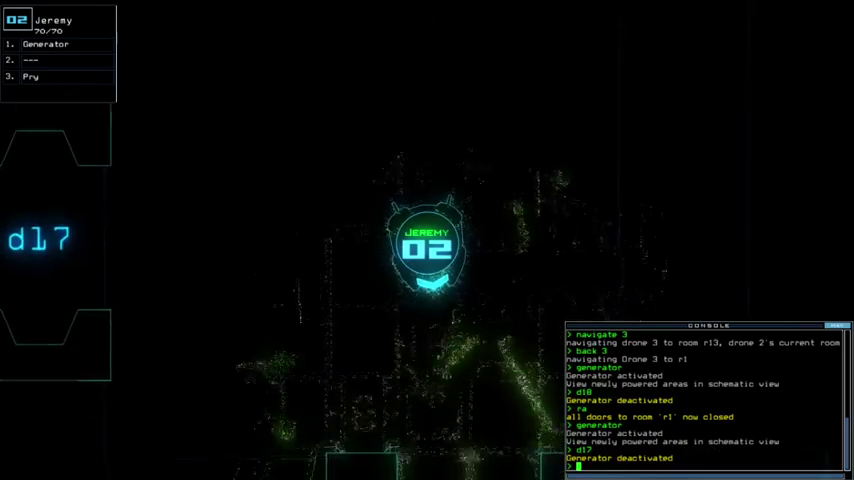
type("generator")
- Cycle the generator for door d14 and start steering Jeremy's drone toward d33
key("Return")
type("d14")
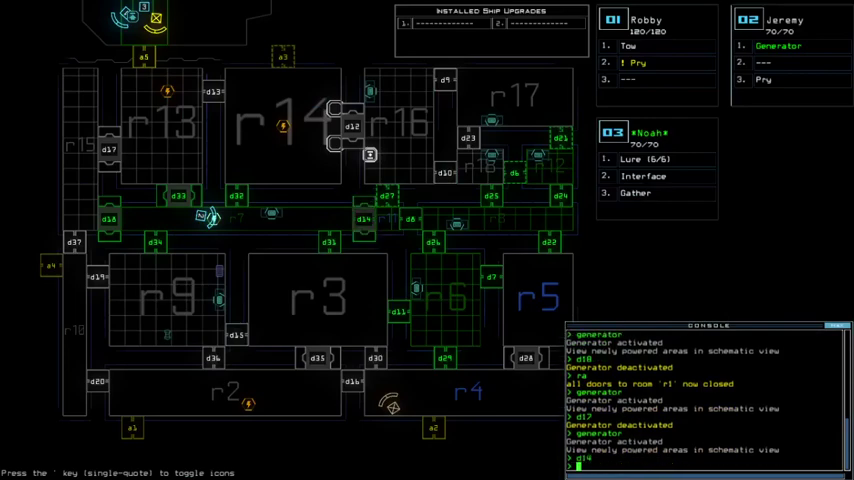
key("Return")
key("Up")
key("Left")
key("Left")
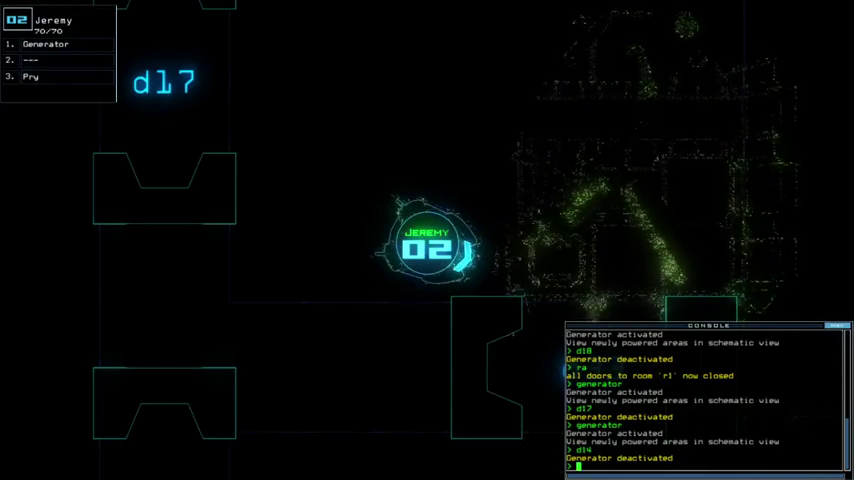
key("Right")
key("Down")
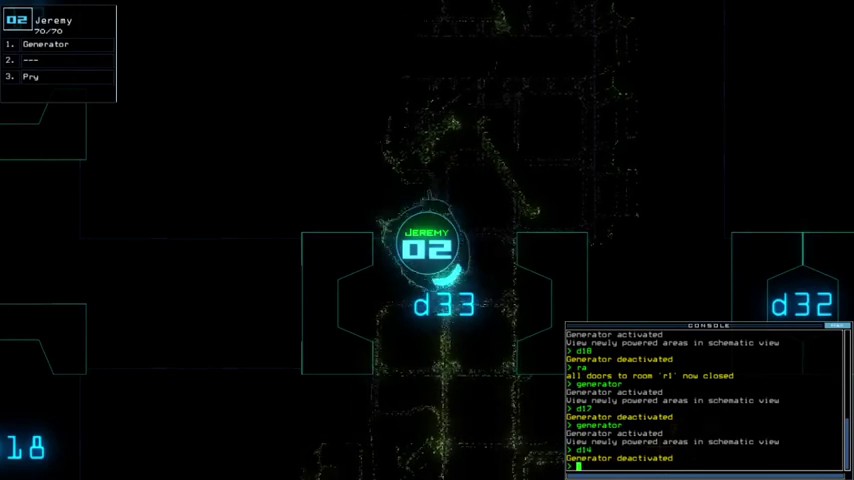
key("Right")
key("Right")
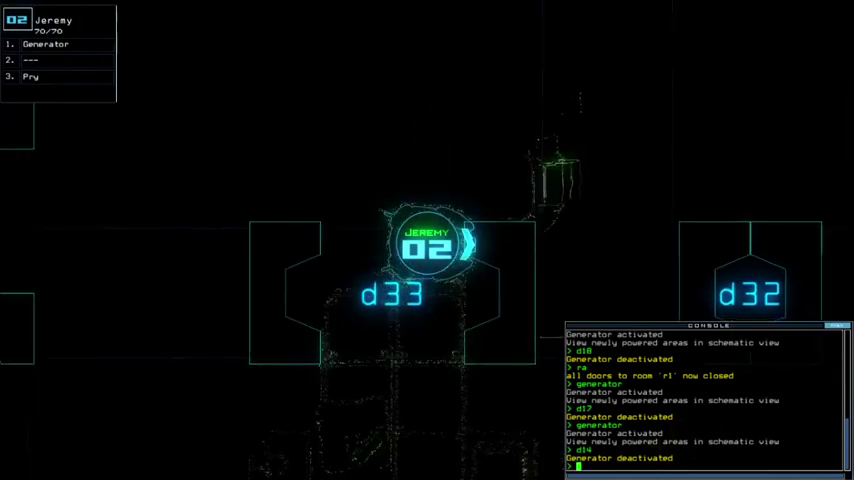
- Drive Jeremy's drone left along the corridor, then right through the d33 doorway
key("Left")
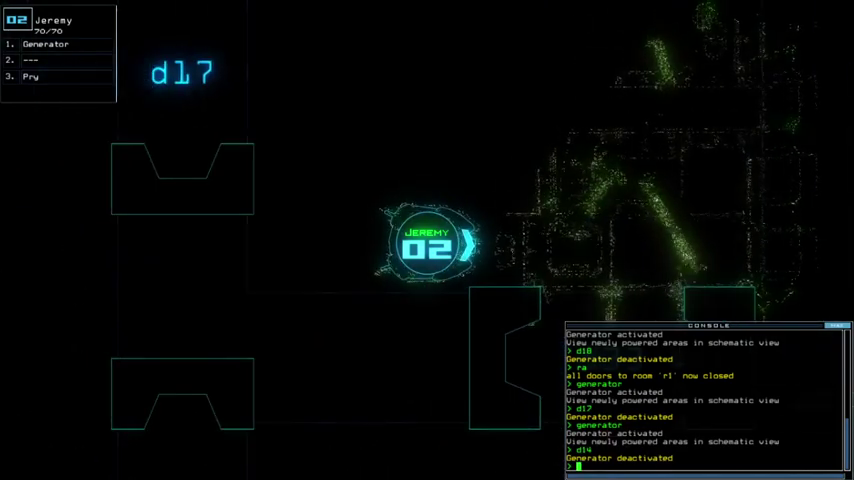
key("Left")
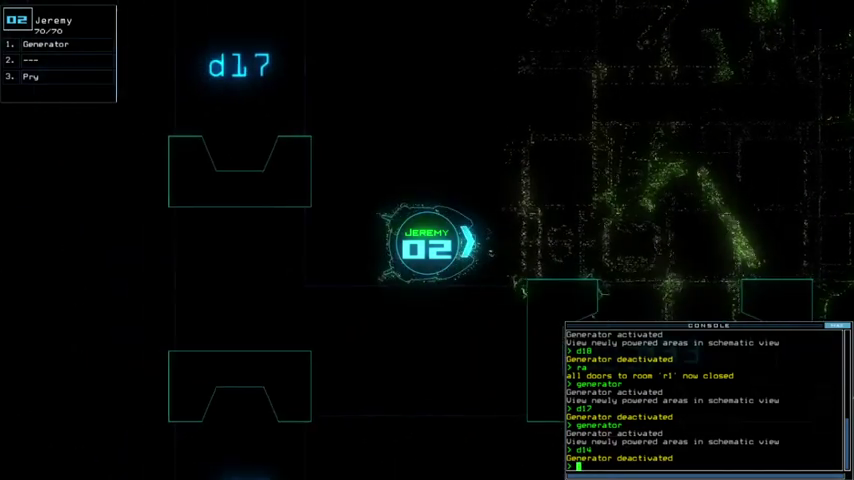
key("Left")
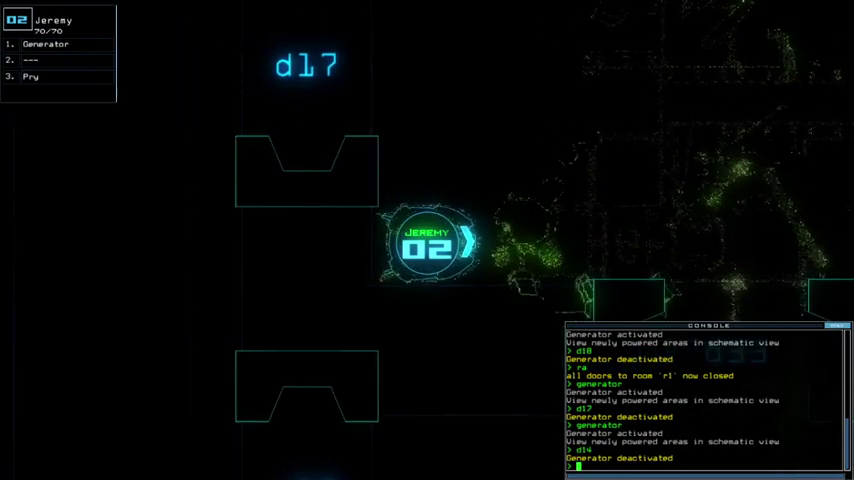
key("Left")
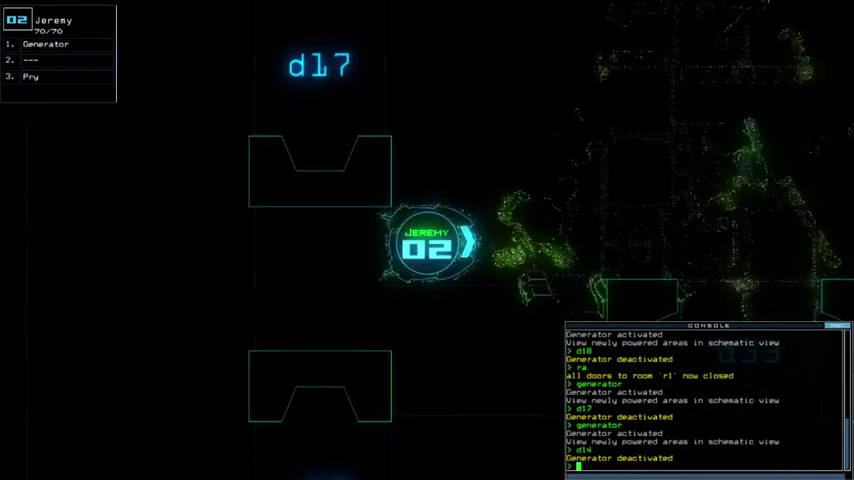
key("Right")
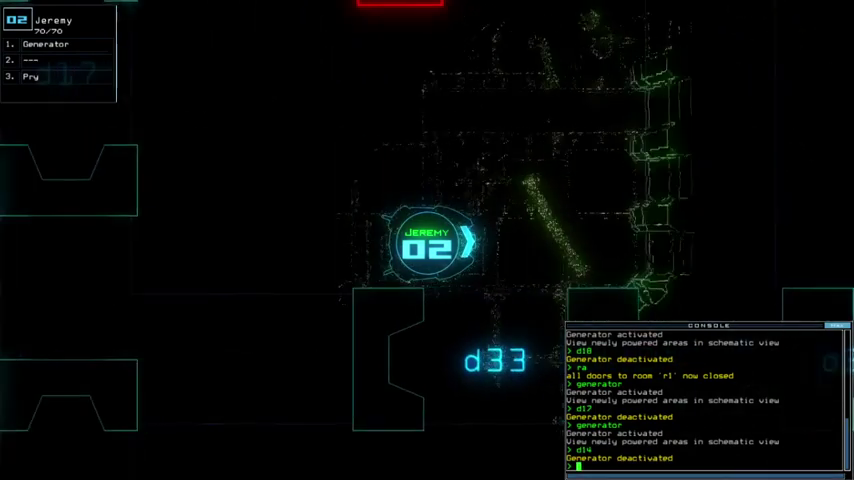
key("Right")
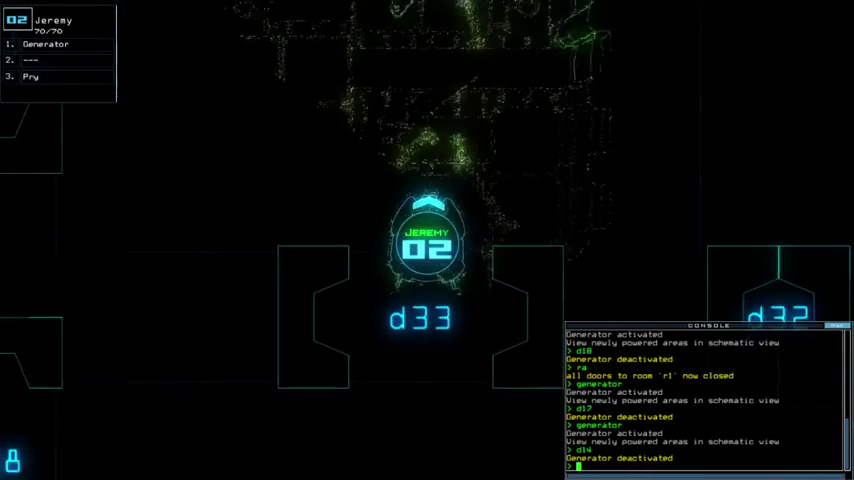
type("ra")
- Close r1's doors and run 'generator;cccc' while driving Jeremy's drone up toward r13
key("Return")
key("Tab")
key("Tab")
key("Up")
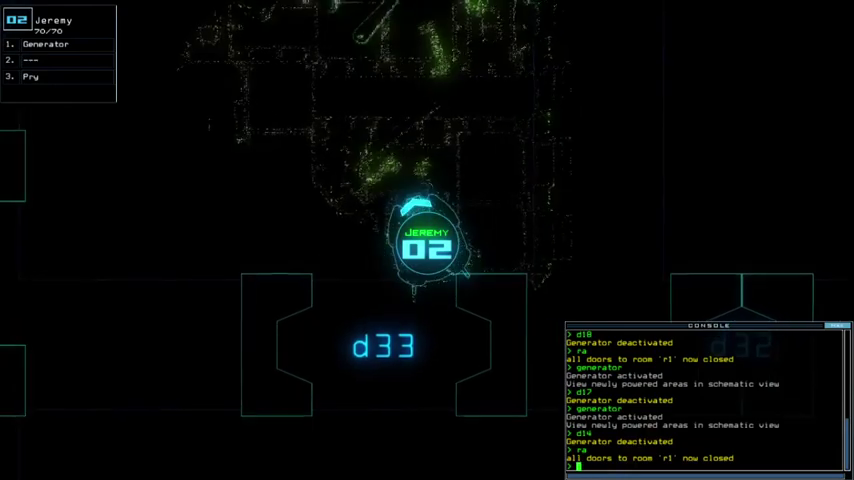
key("Up")
key("Left")
type("generator")
key("Up")
type("co")
key("Return")
key("Tab")
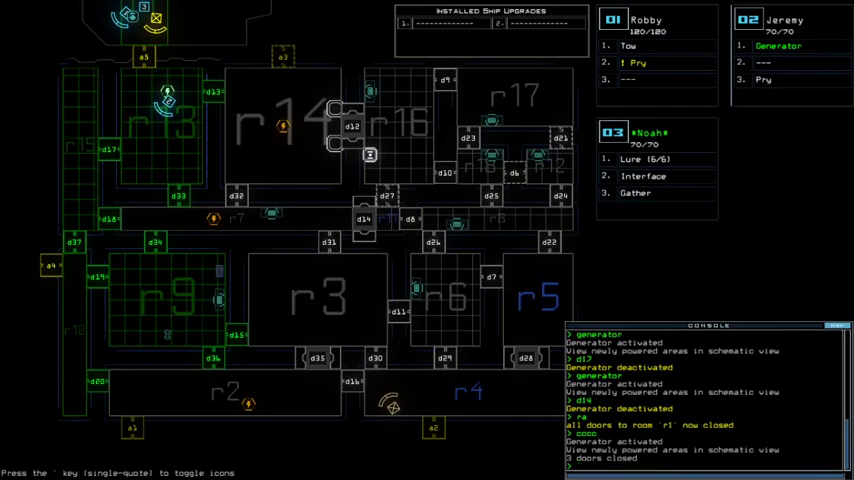
type("open r10")
type(";a4;d37 d19 d20")
- Run 'open r10;a4;d37 d19 d20' to vent r10 to space, then edit the next command
key("Return")
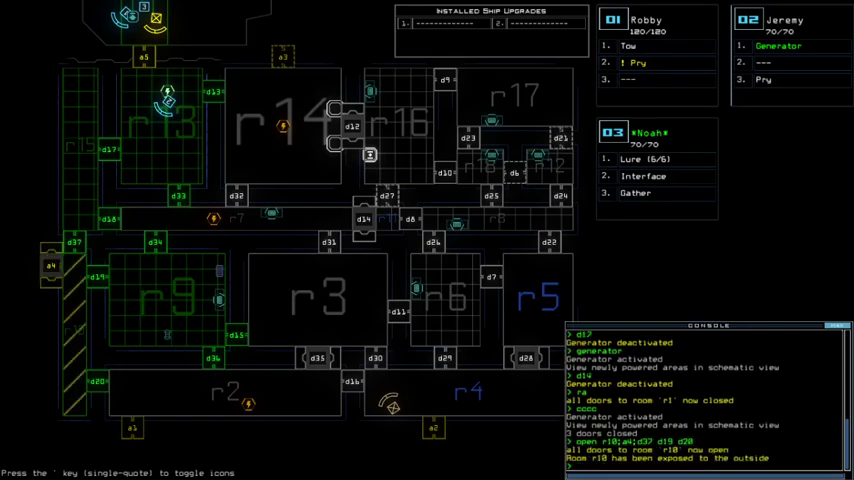
type("a4 d3")
key("BackSpace")
key("BackSpace")
key("BackSpace")
type("4 d37")
- Run 'a4 d37', open and close r1's doors, and drive Noah toward door d33
key("Return")
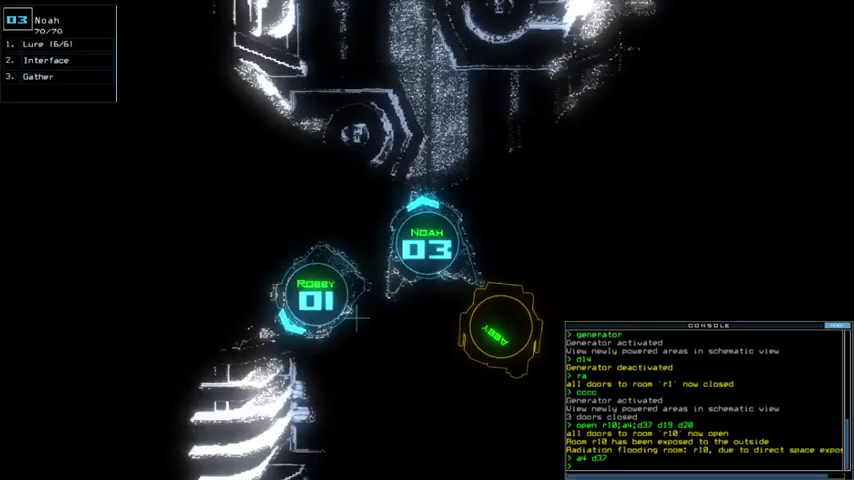
type("arr")
key("Return")
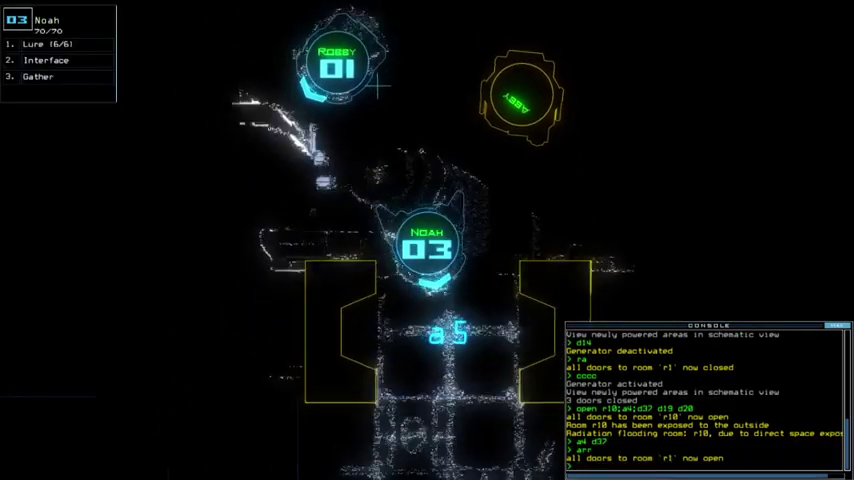
type("ra")
key("Return")
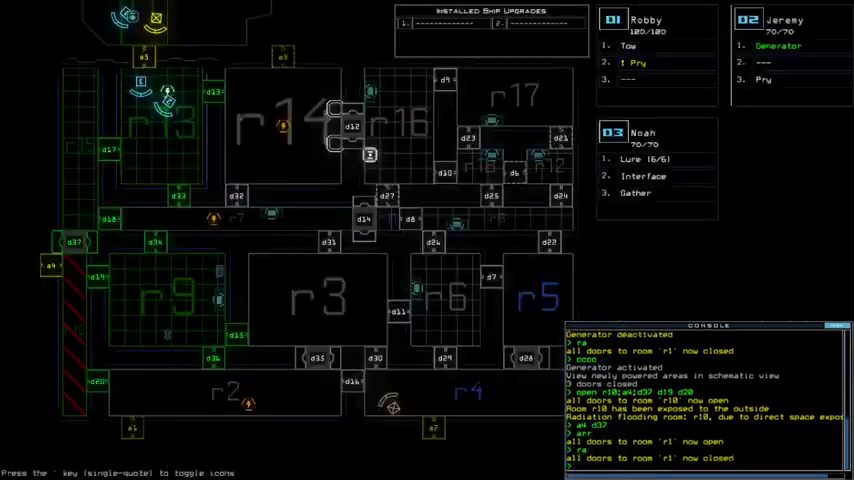
key("Tab")
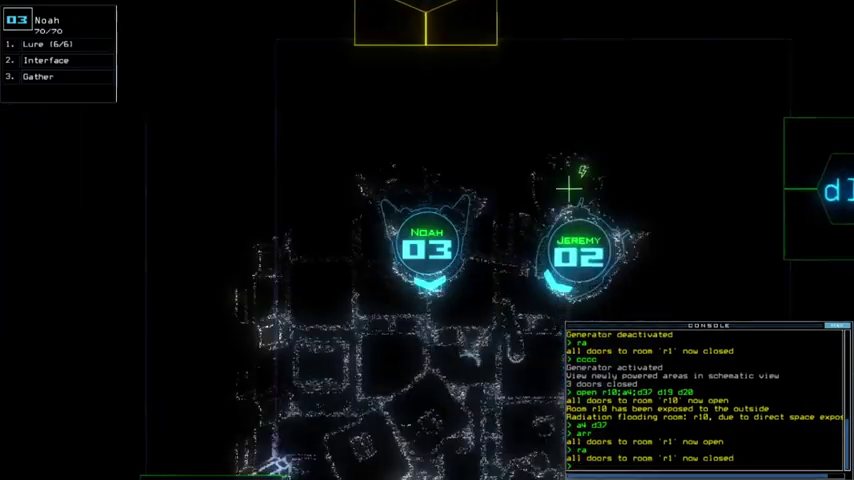
key("Down")
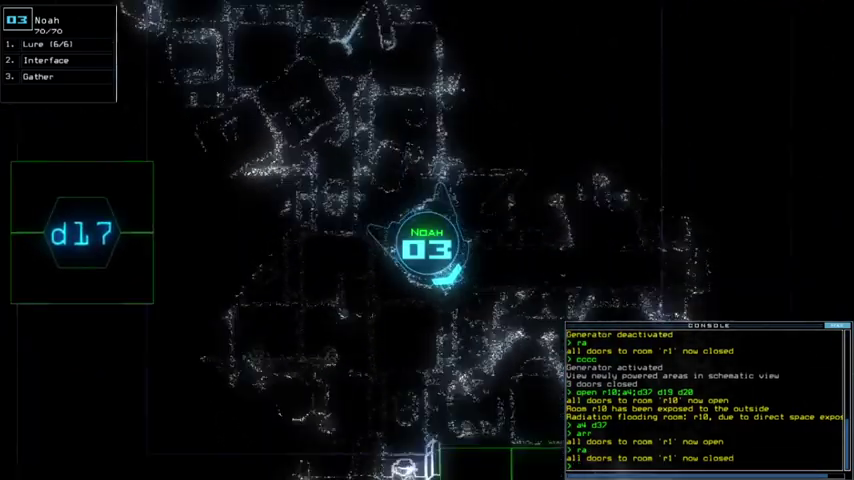
type("d33")
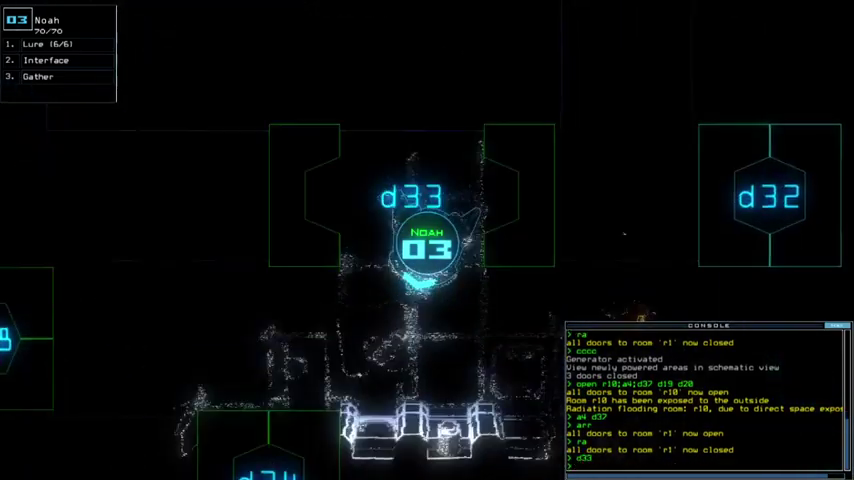
key("Left")
type("d18")
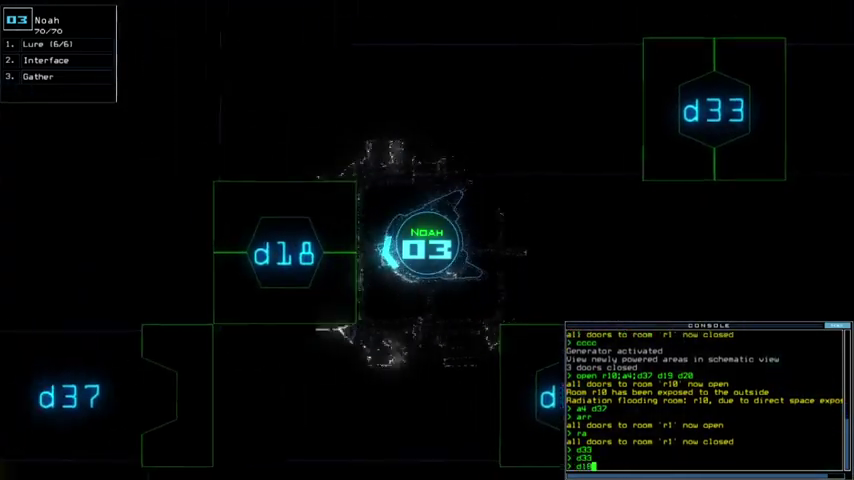
- Submit the d18 door command and open door d33 for Noah
key("Return")
type("d18")
key("Return")
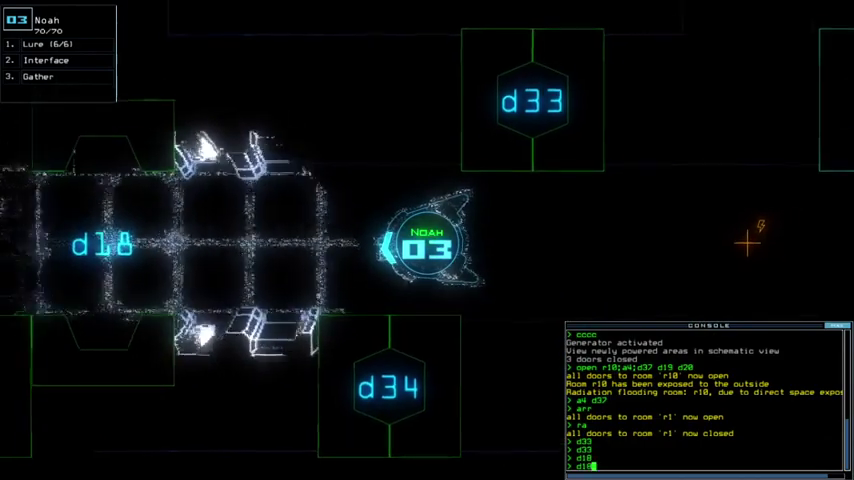
key("Tab")
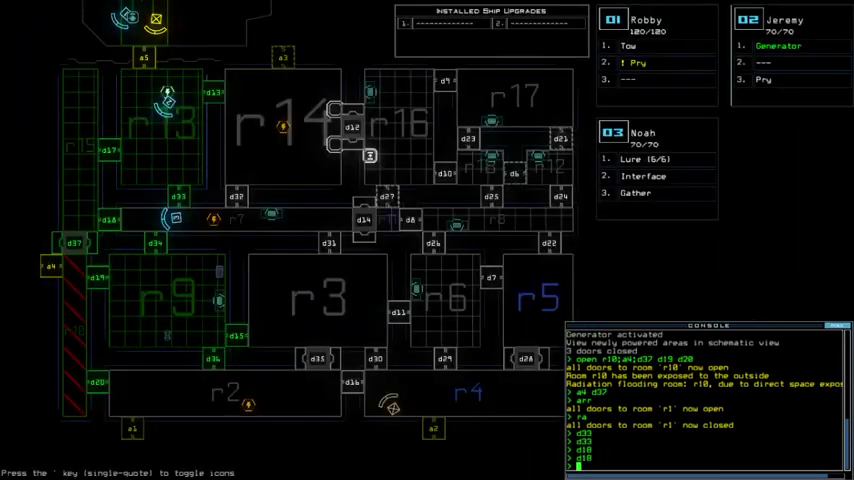
key("Tab")
type("d3")
key("Return")
type("d33")
key("Return")
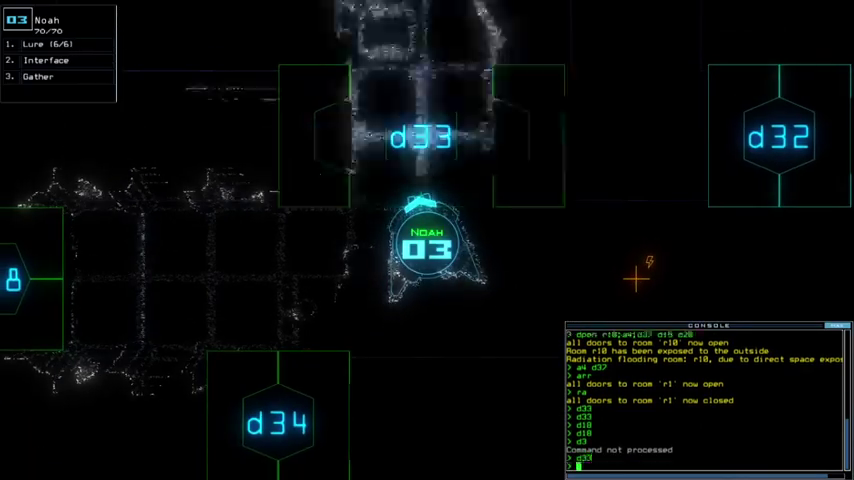
key("Tab")
key("Tab")
type("d33")
key("Return")
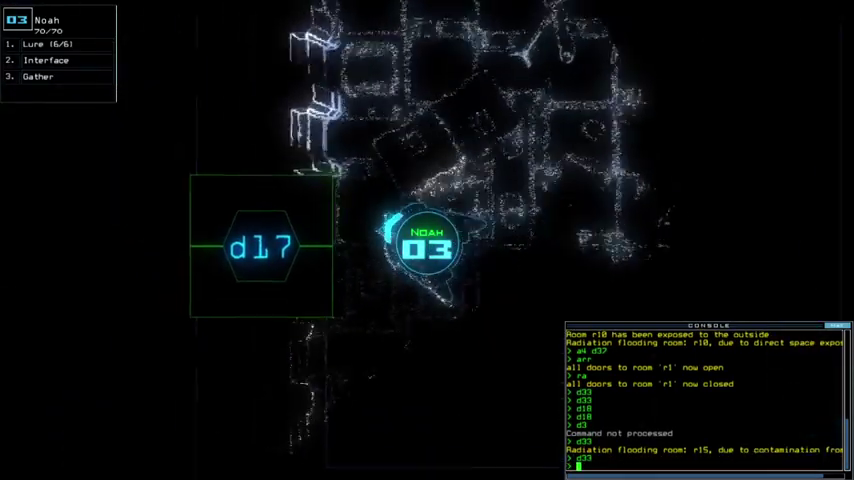
- Open door d17 beside drone 03, then close the surrounding doors
key("Tab")
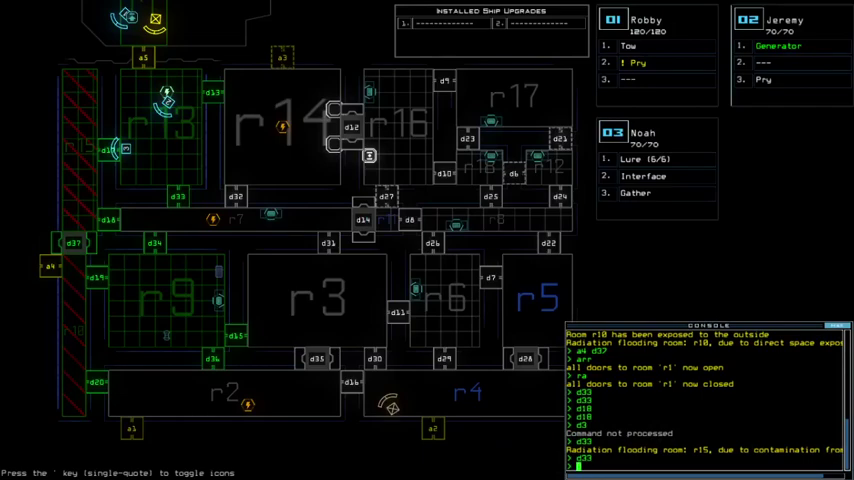
key("Tab")
type("d17")
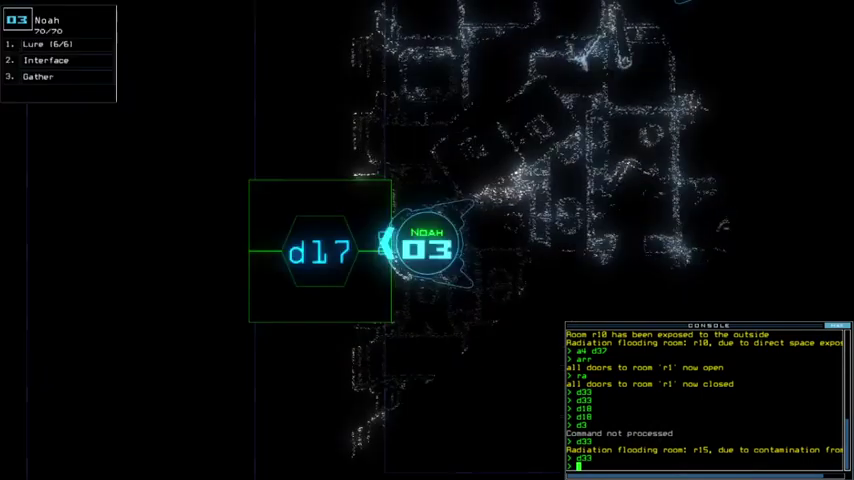
key("Tab")
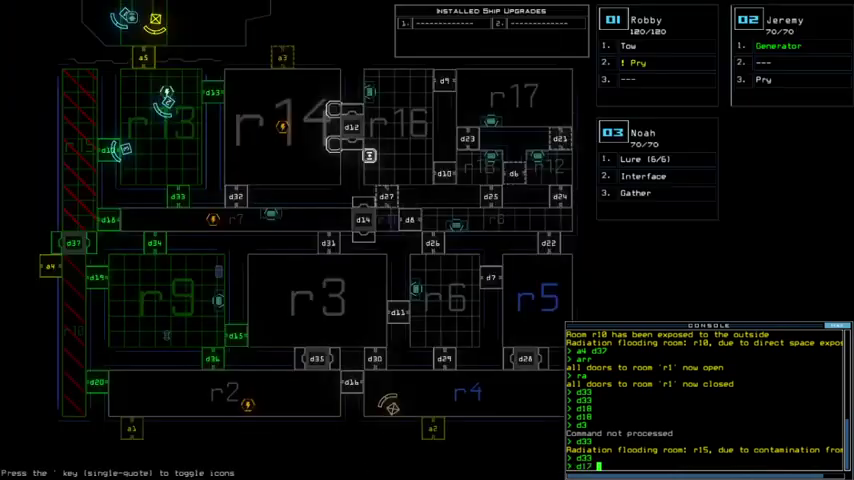
key("Tab")
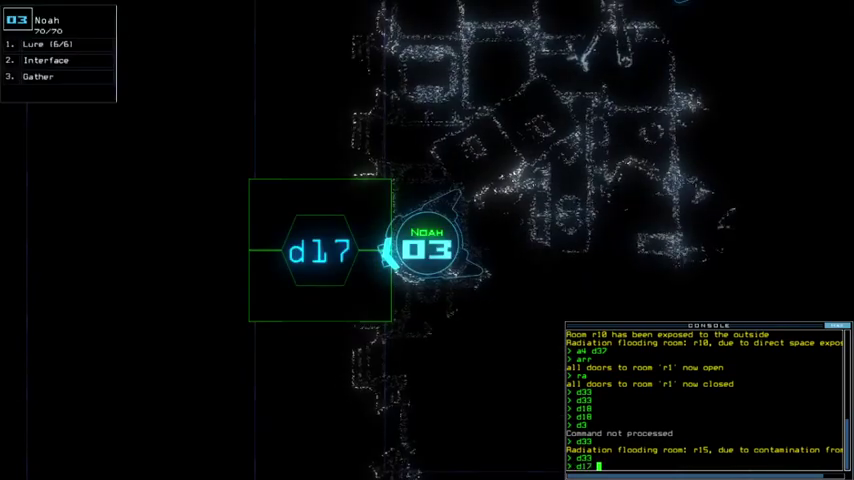
key("Return")
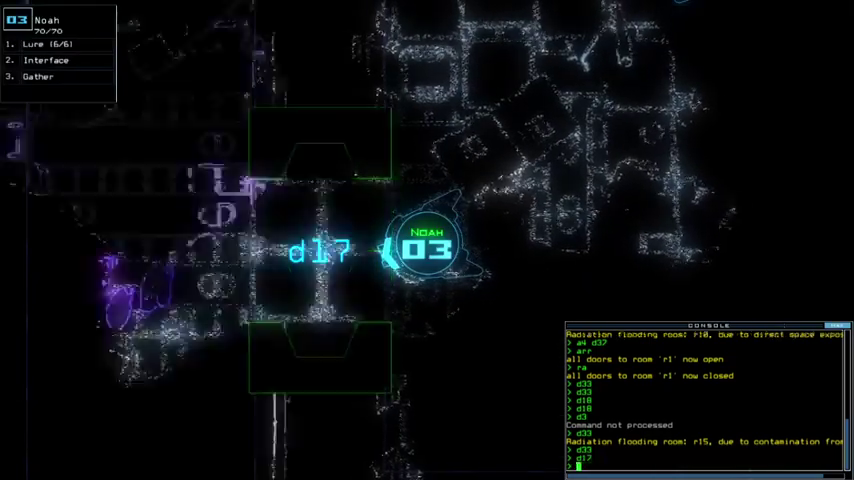
type("cocccc")
key("Return")
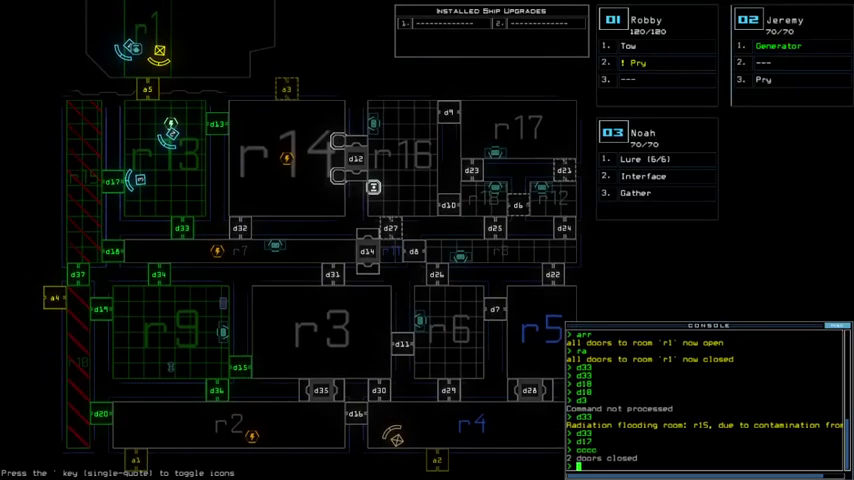
- From drone 03's view, reopen door d17 and shut it again
key("Tab")
type("d17")
key("Return")
type("cccc")
key("Return")
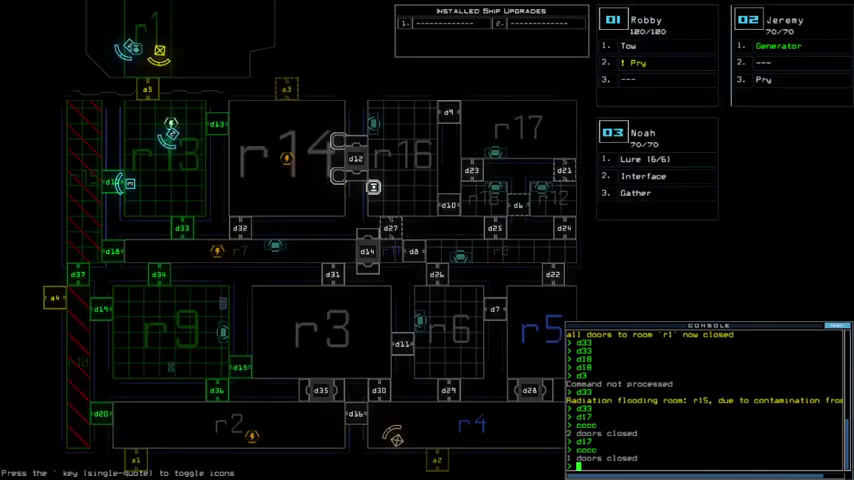
- Briefly open doors d33 and d18 beside drone 03, then close them
key("Tab")
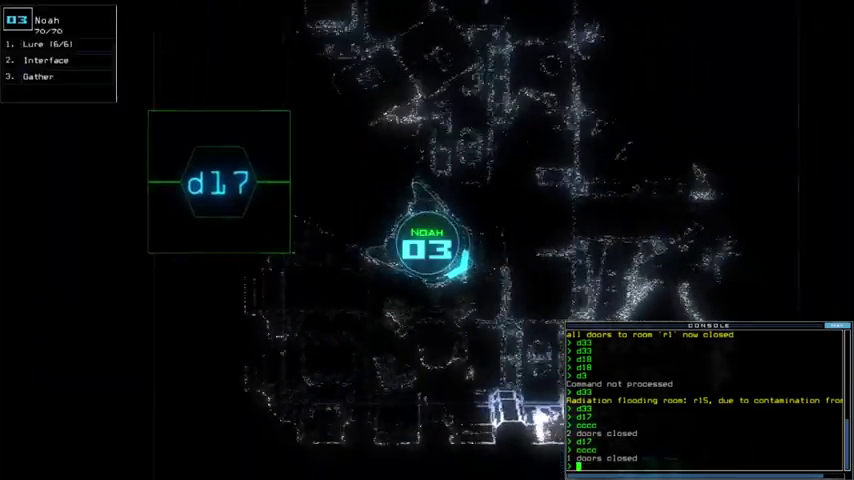
type("d33")
key("Return")
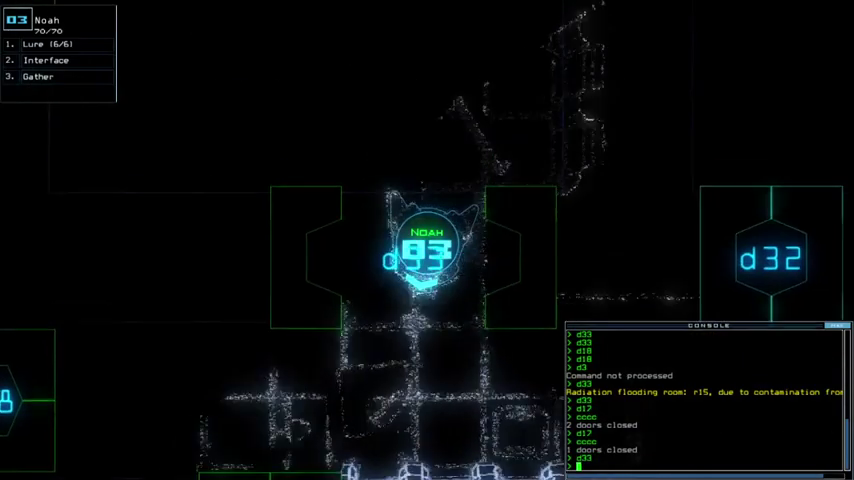
type("d18")
key("Return")
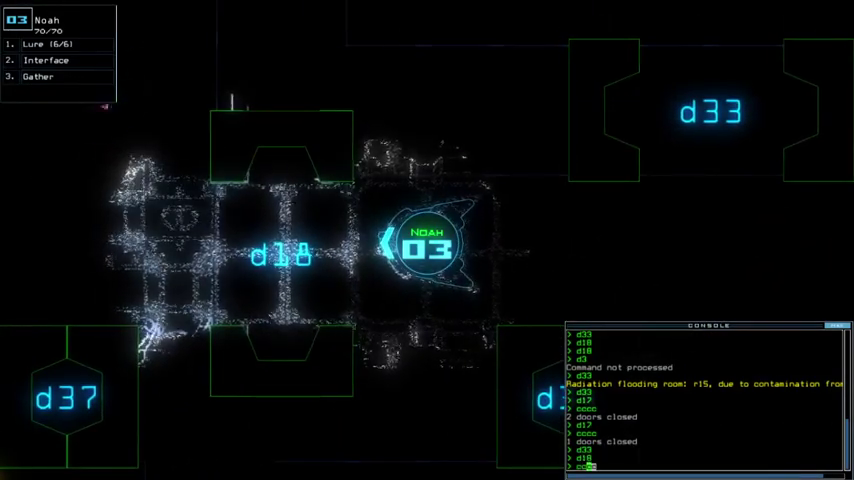
type("cccc")
key("Return")
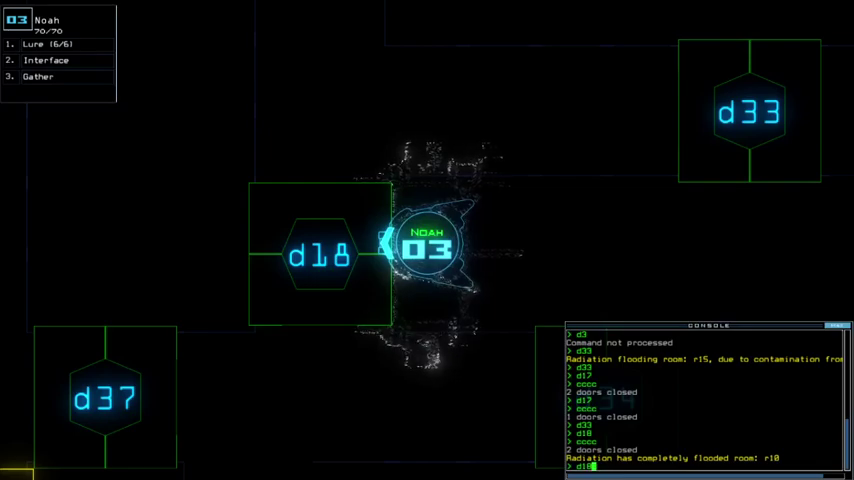
- Open door d18, gather its scrap, and close the door behind drone 03
key("Return")
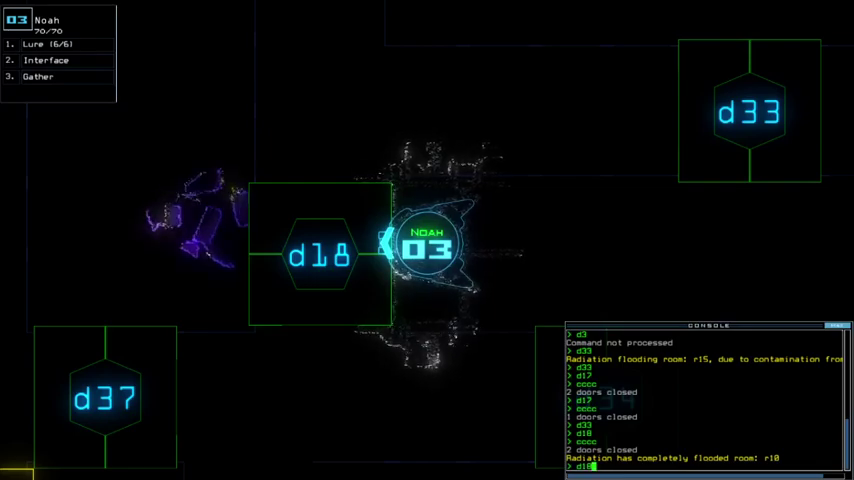
type("g")
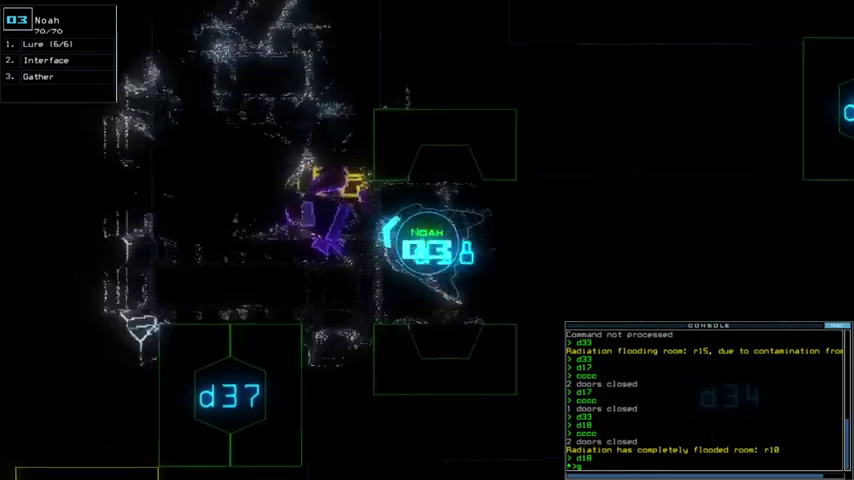
type("g")
key("Return")
type("g")
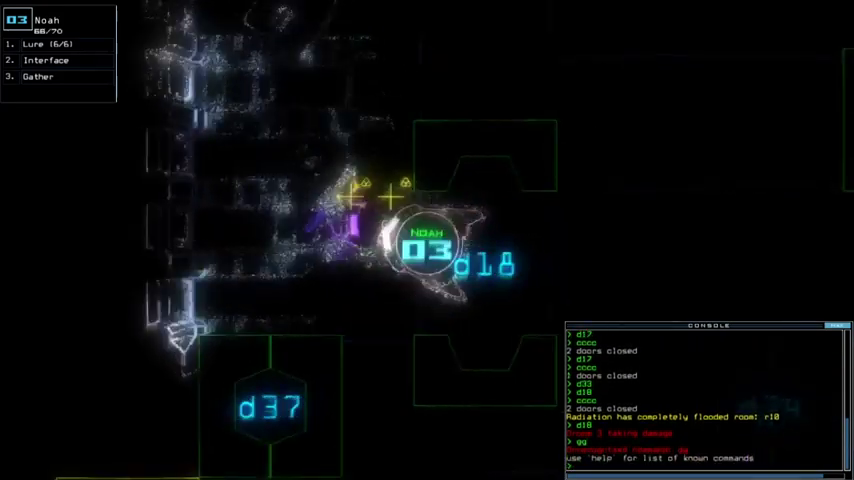
key("Return")
type("sccc")
key("Return")
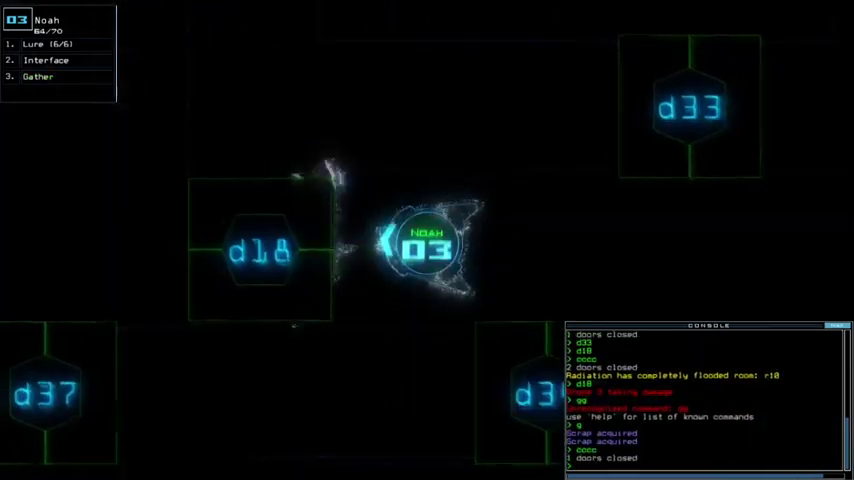
type("d33")
- Toggle door d33, degauss the camera interference, and open all doors to room r1
key("Return")
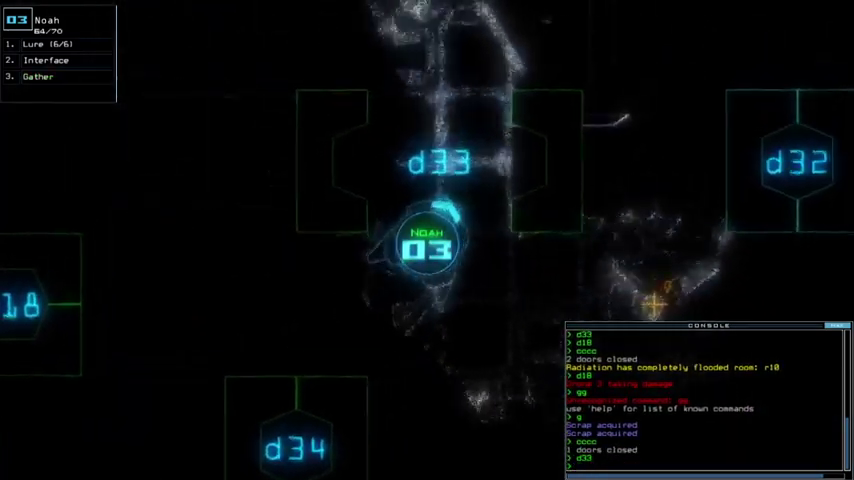
type("d33")
key("Return")
type("d3gauss")
key("Return")
type("arr")
key("Return")
type("back 2")
- Return drone 2 to the ship, run the saved routine, seal r1 and depart with 14 scrap
key("Return")
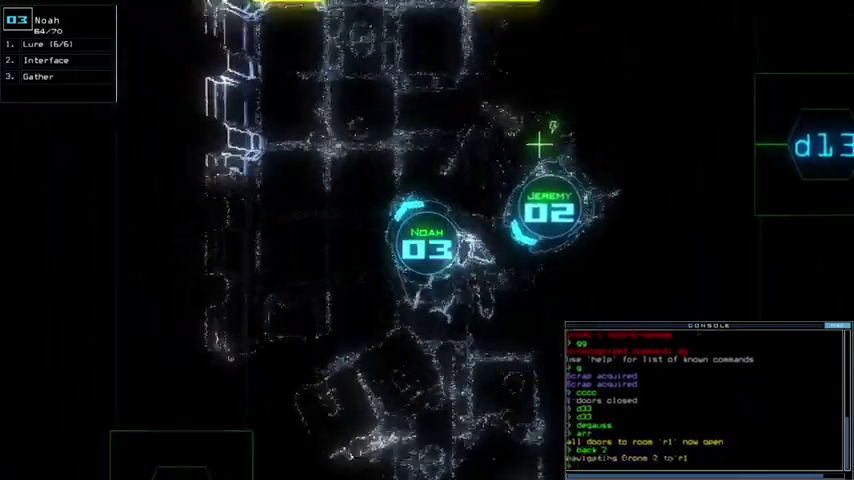
type("run")
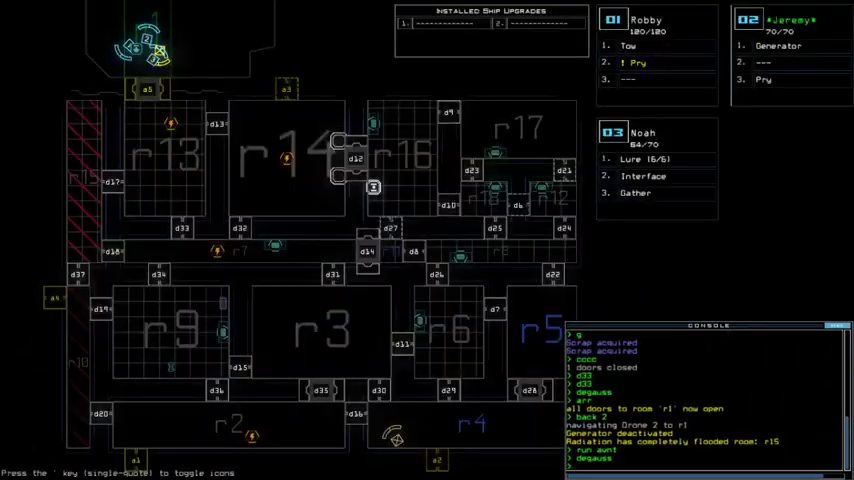
type("ra")
key("Return")
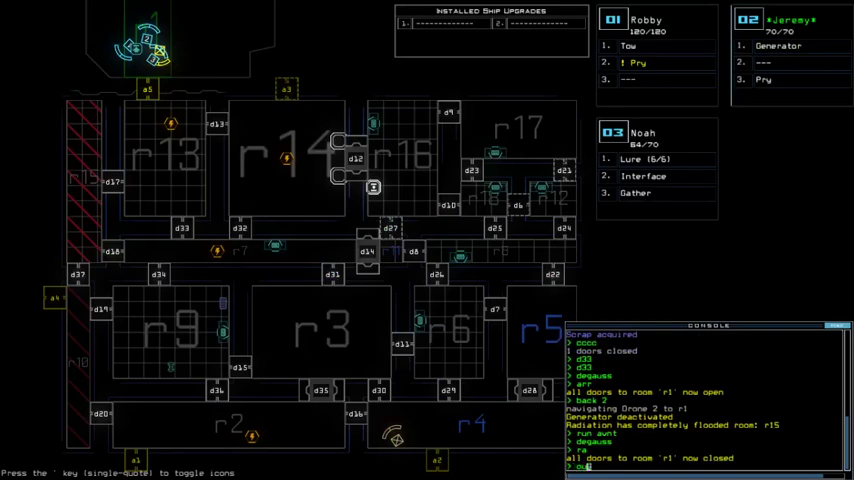
type("t")
key("Return")
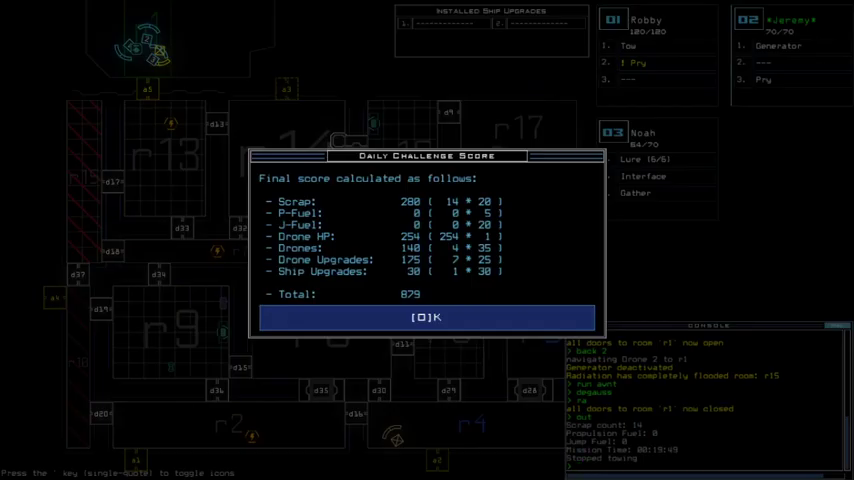
- Dismiss the 879-point score breakdown to show the 09/12/2021 leaderboard, with Mustika21 ranked third
key("o")
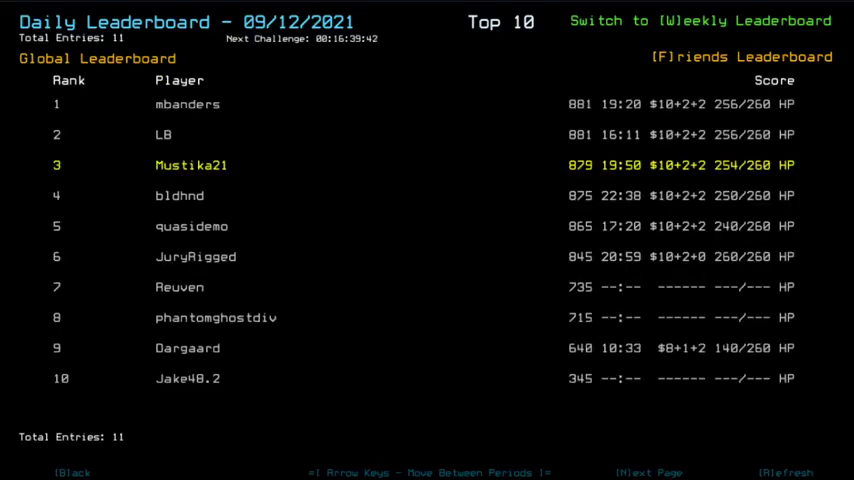